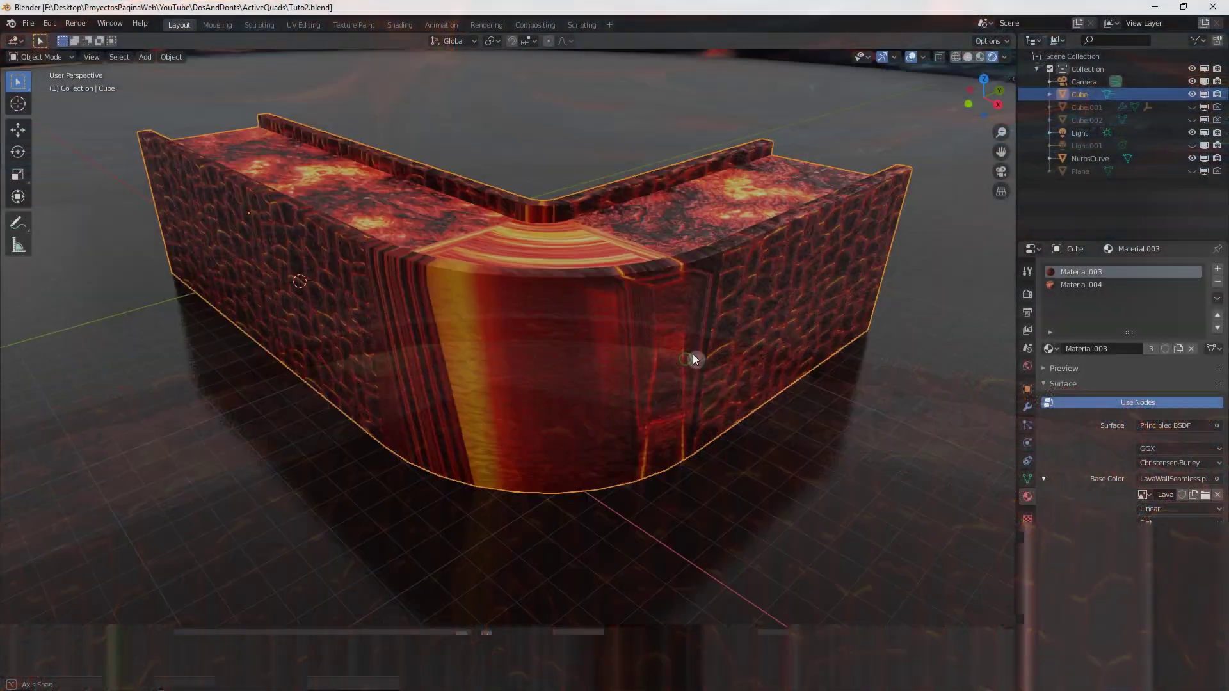
# Step: Unwrap the whole track mesh with Smart UV Project, using an angle limit of 66 and zero island margin
pyautogui.press('Tab')
pyautogui.moveTo(620, 352); pyautogui.dragTo(545, 387, button='middle')
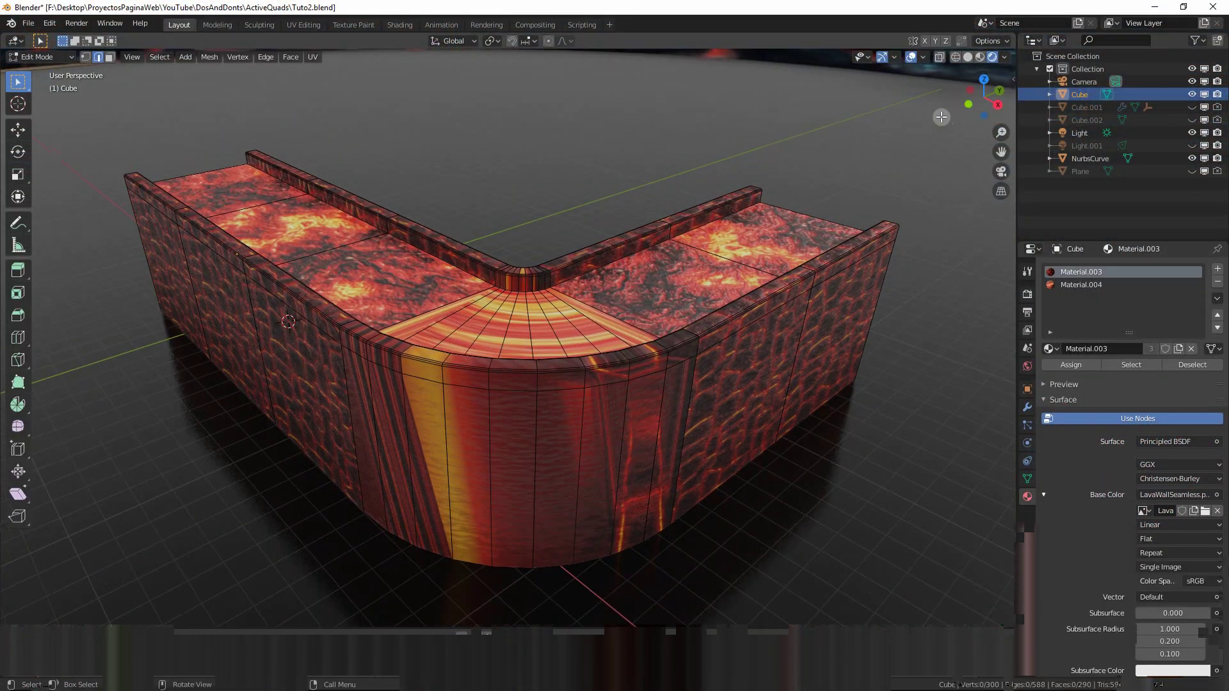
pyautogui.press('a')
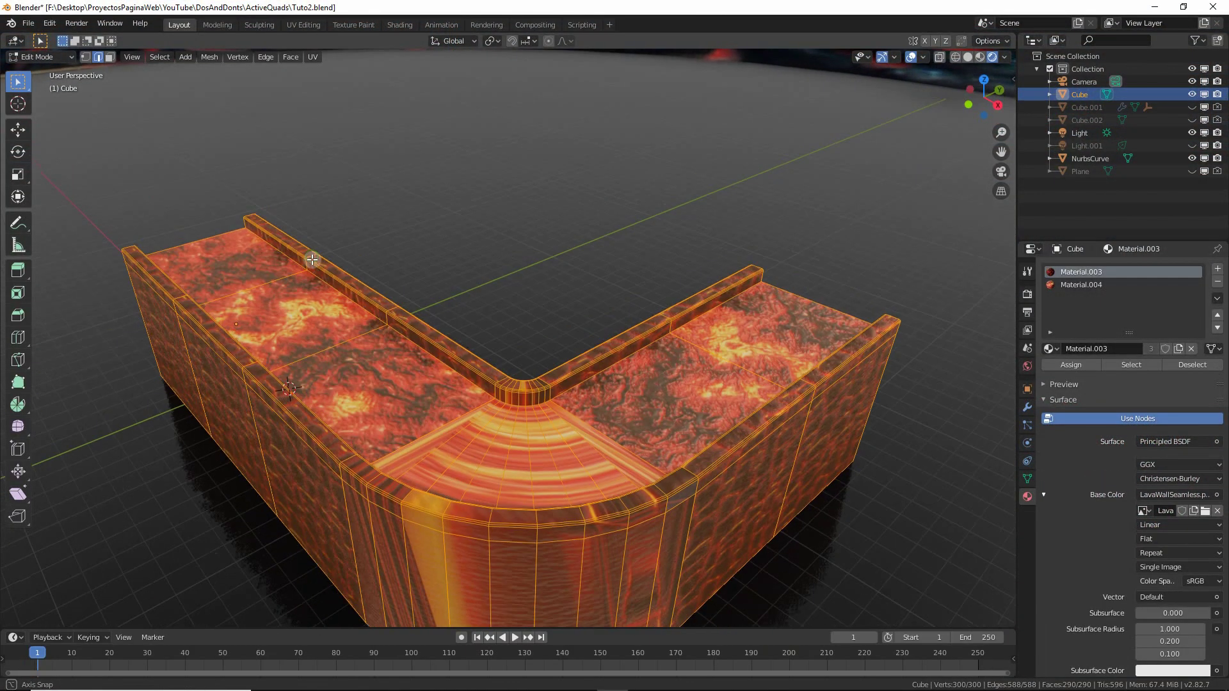
pyautogui.moveTo(320, 269); pyautogui.dragTo(371, 301, button='middle')
pyautogui.press('u')
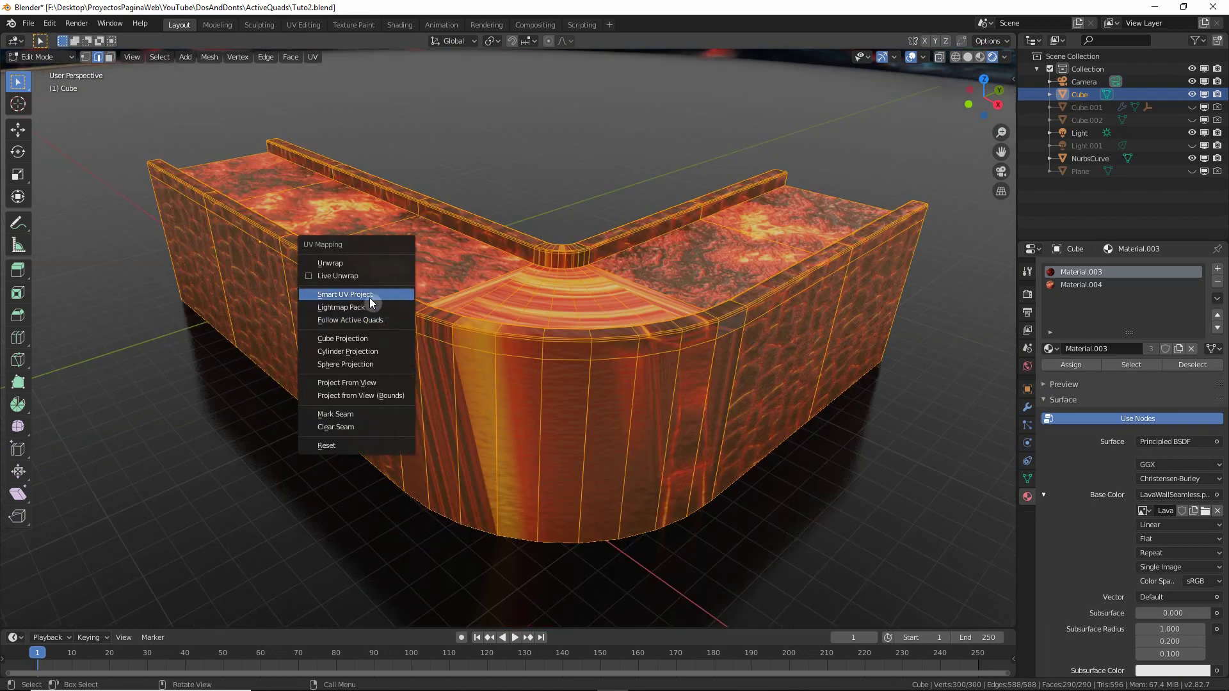
pyautogui.click(370, 296)
pyautogui.click(419, 387)
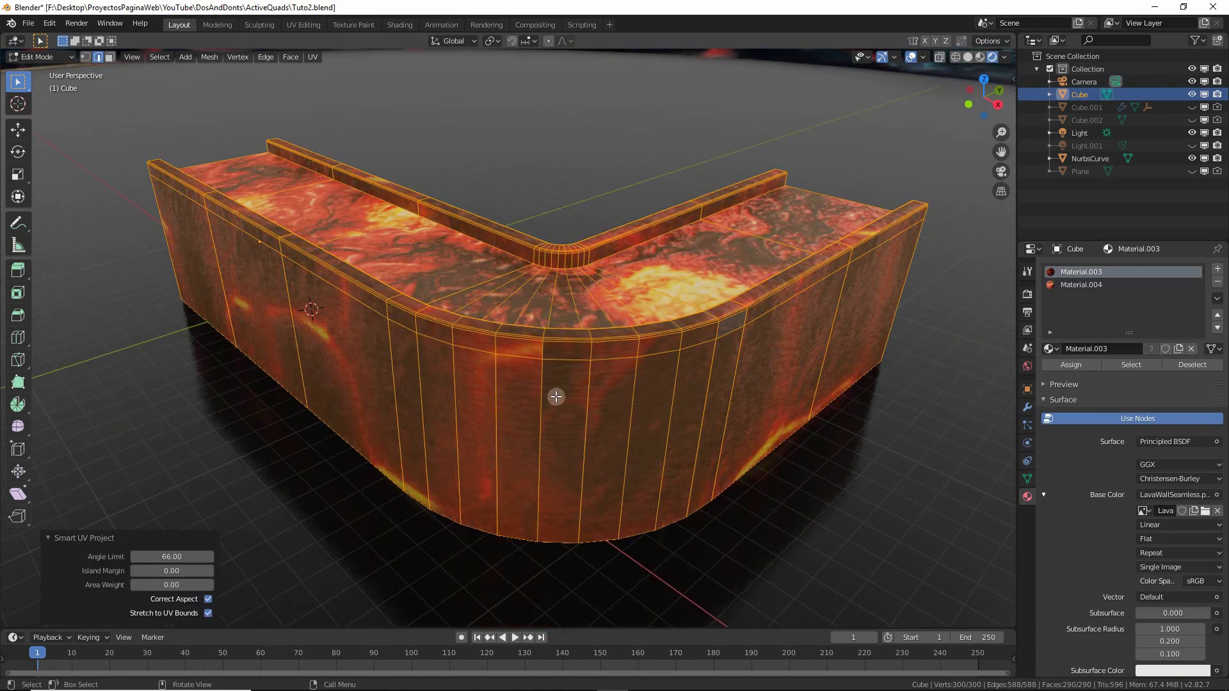
pyautogui.press('Tab')
pyautogui.moveTo(555, 397); pyautogui.dragTo(510, 459, button='middle')
pyautogui.moveTo(541, 407); pyautogui.dragTo(498, 428, button='middle')
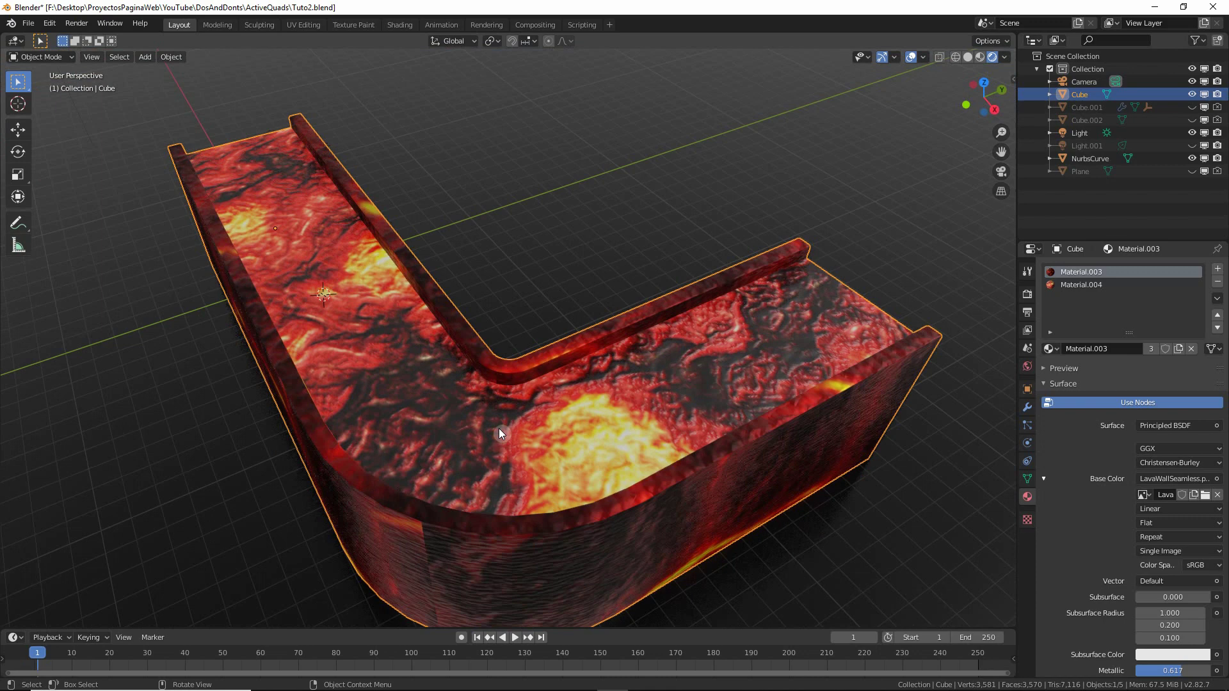
# Step: Split the 3D view vertically and show the track's UV layout in a UV Editor beside it
pyautogui.moveTo(1012, 40); pyautogui.dragTo(630, 307)
pyautogui.click(642, 40)
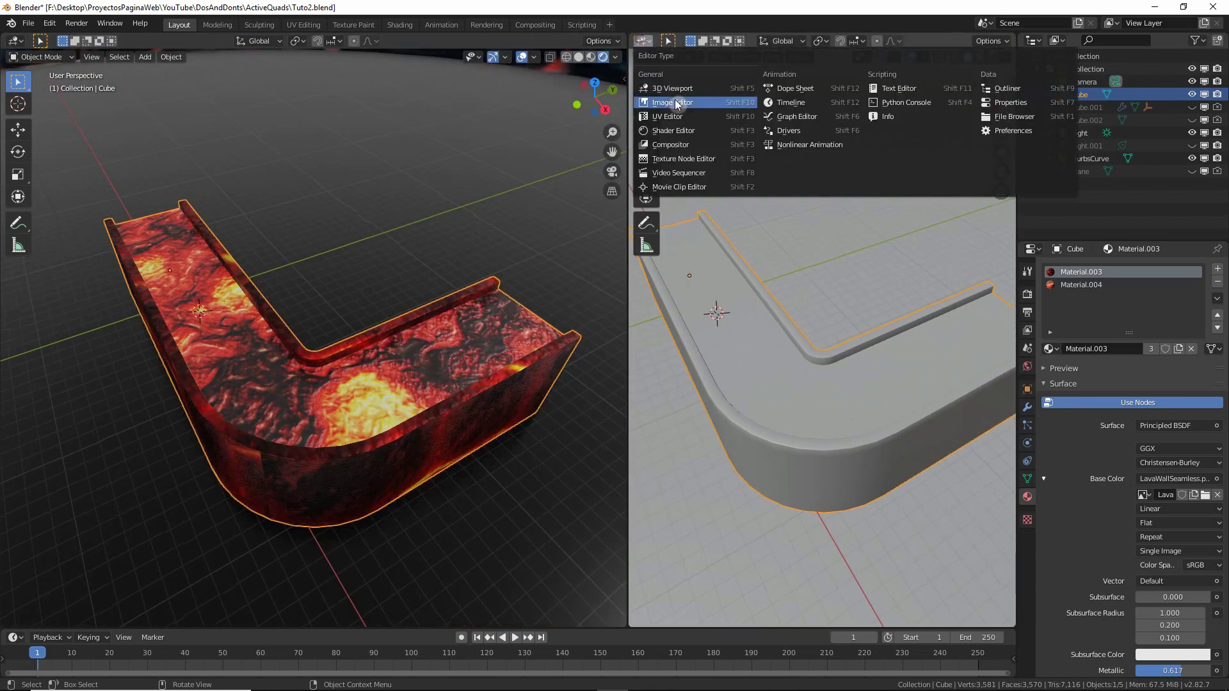
pyautogui.click(666, 113)
pyautogui.press('Tab')
pyautogui.scroll(3, 853, 391)
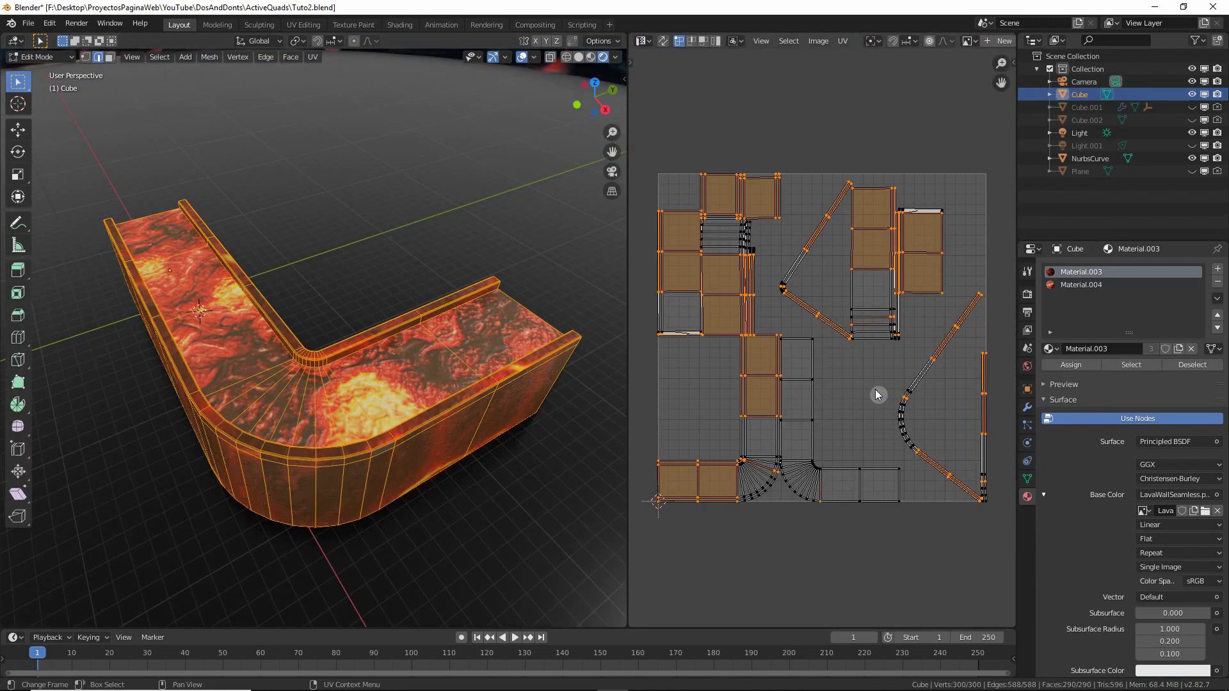
# Step: Select the track's floor faces in face select mode and try shifting their UVs along X
pyautogui.click(498, 337)
pyautogui.press('3')
pyautogui.click(492, 324)
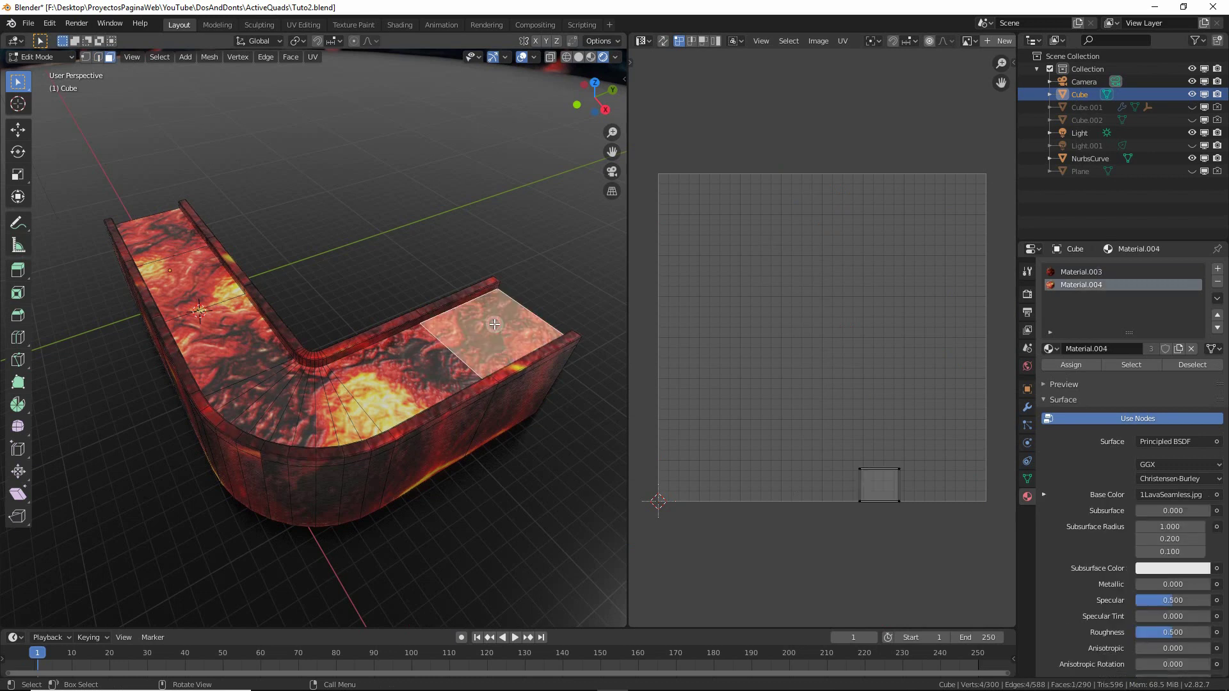
pyautogui.press('c')
pyautogui.moveTo(438, 353)
pyautogui.mouseDown()
pyautogui.moveTo(332, 397)
pyautogui.moveTo(242, 370)
pyautogui.moveTo(178, 256)
pyautogui.mouseUp()
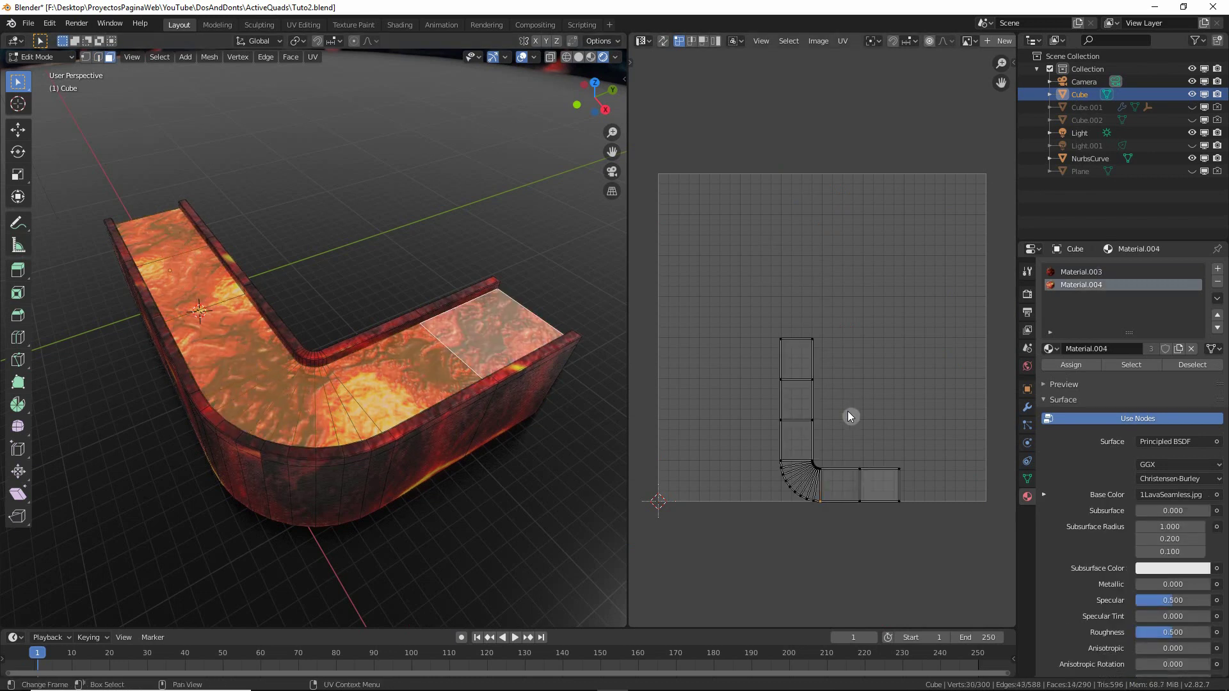
pyautogui.press('a')
pyautogui.press('g')
pyautogui.press('x')
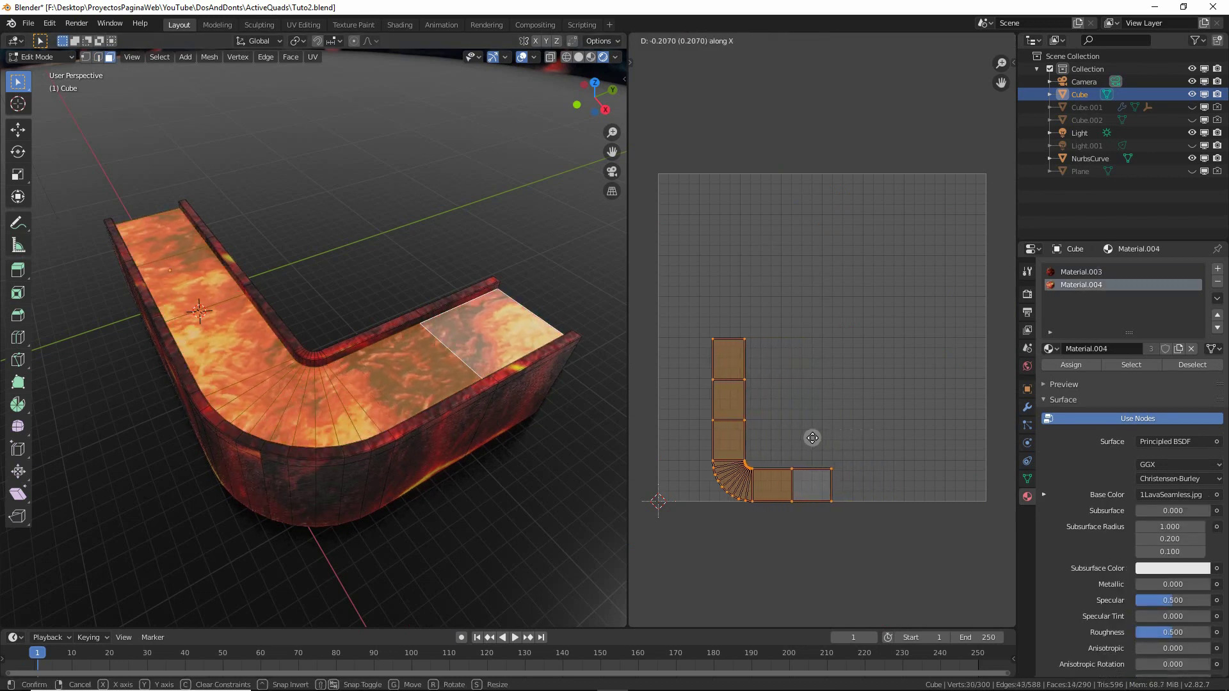
pyautogui.click(880, 439)
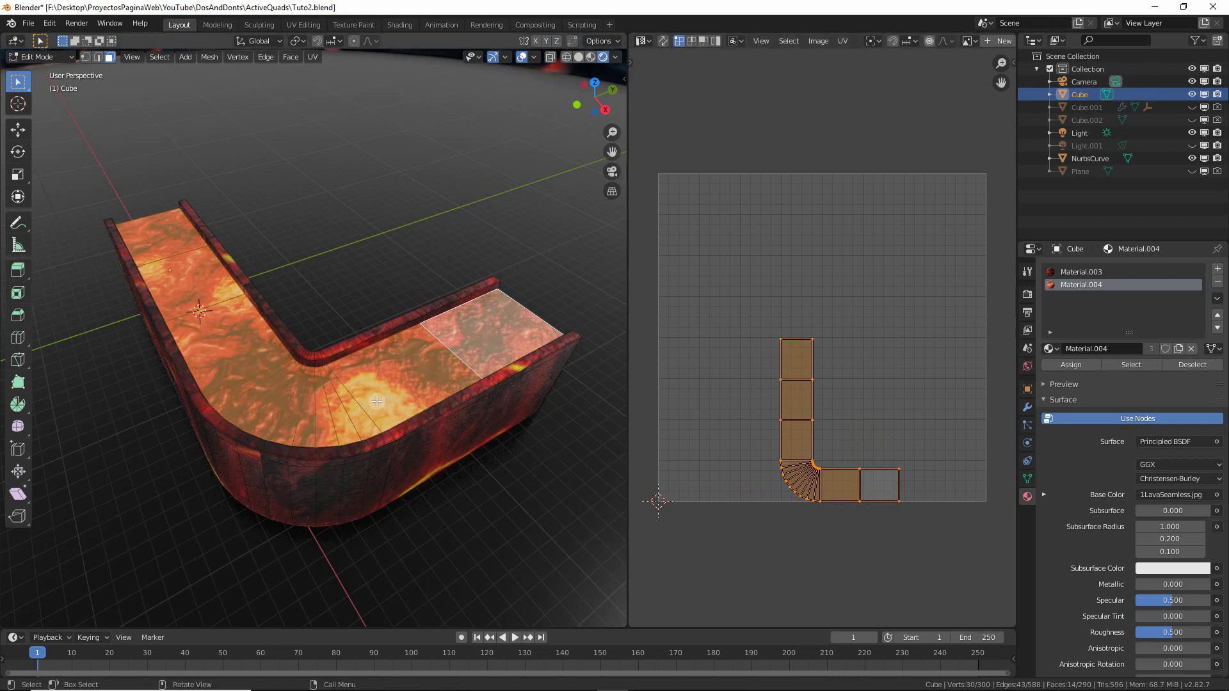
# Step: Select all faces of the track except the lava floor, leaving only the walls selected
pyautogui.moveTo(373, 427); pyautogui.dragTo(382, 452, button='middle')
pyautogui.press('a')
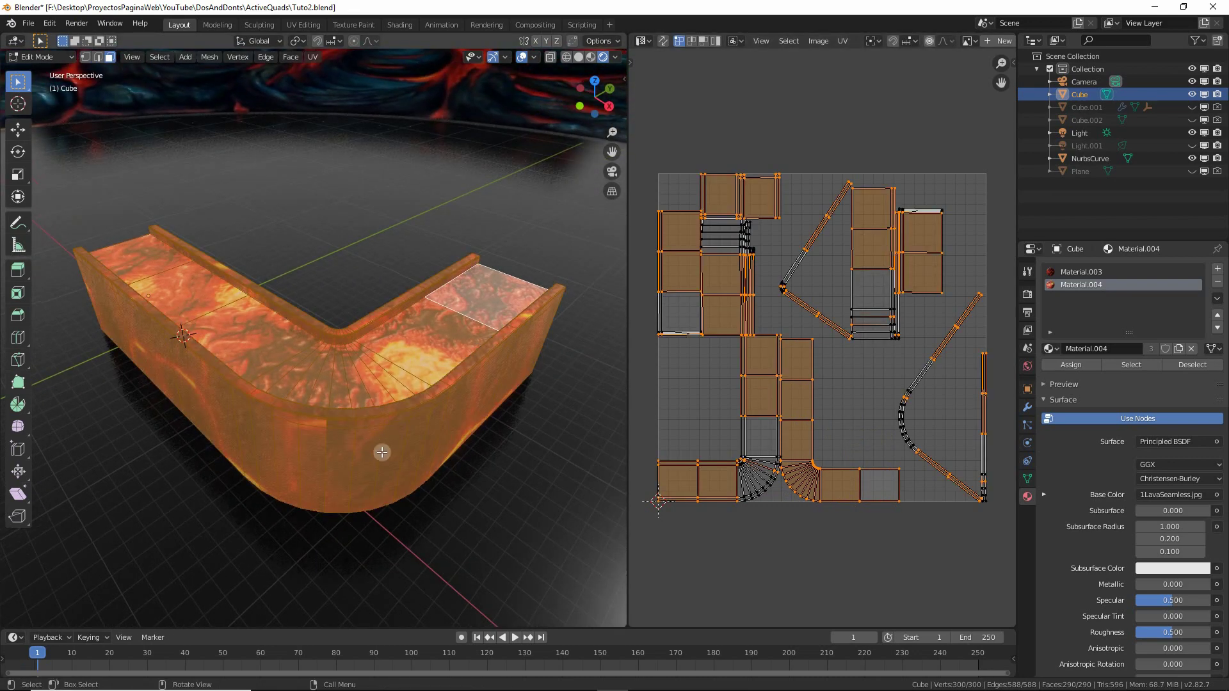
pyautogui.moveTo(340, 392); pyautogui.dragTo(341, 410, button='middle')
pyautogui.press('c')
pyautogui.moveTo(496, 310)
pyautogui.mouseDown(button='middle')
pyautogui.moveTo(309, 399)
pyautogui.moveTo(154, 268)
pyautogui.mouseUp(button='middle')
pyautogui.press('Escape')
# Step: Apply Cube Projection to the selected wall faces and inspect the texture in Object Mode
pyautogui.moveTo(361, 444); pyautogui.dragTo(362, 423, button='middle')
pyautogui.press('u')
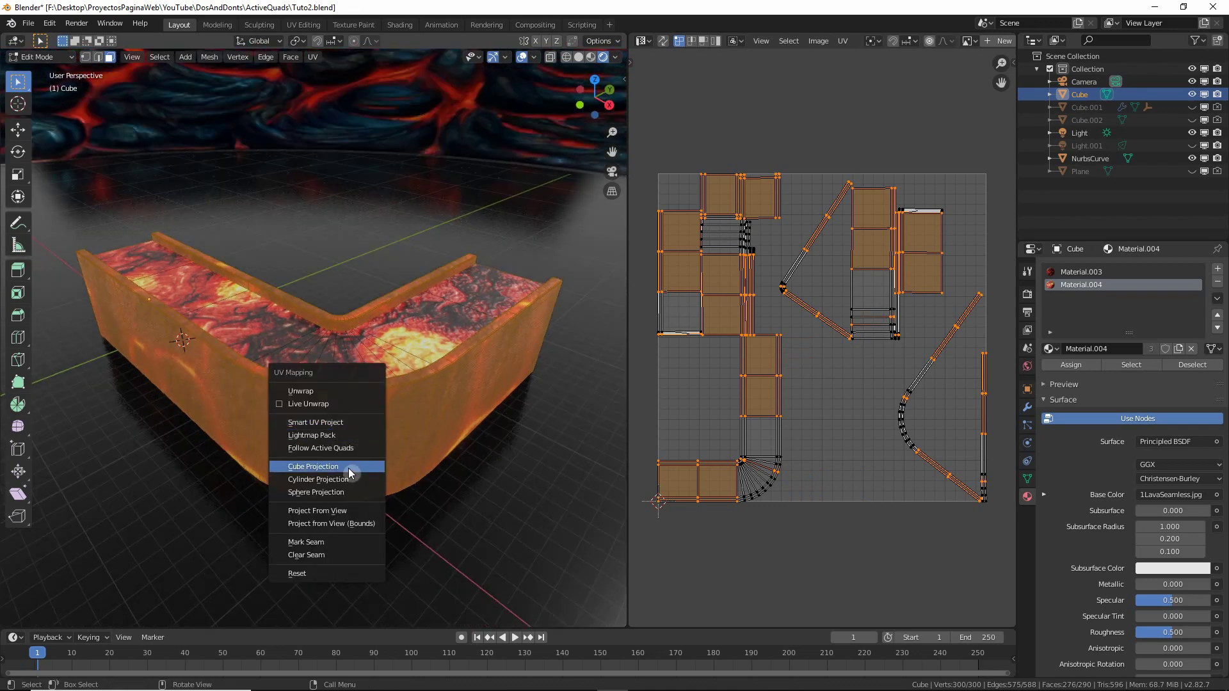
pyautogui.click(349, 467)
pyautogui.press('Tab')
pyautogui.moveTo(411, 463); pyautogui.dragTo(435, 471, button='middle')
# Step: Unwrap the wall faces with Lightmap Pack for Selected Faces, sharing texture space with a 0.10 margin
pyautogui.press('Tab')
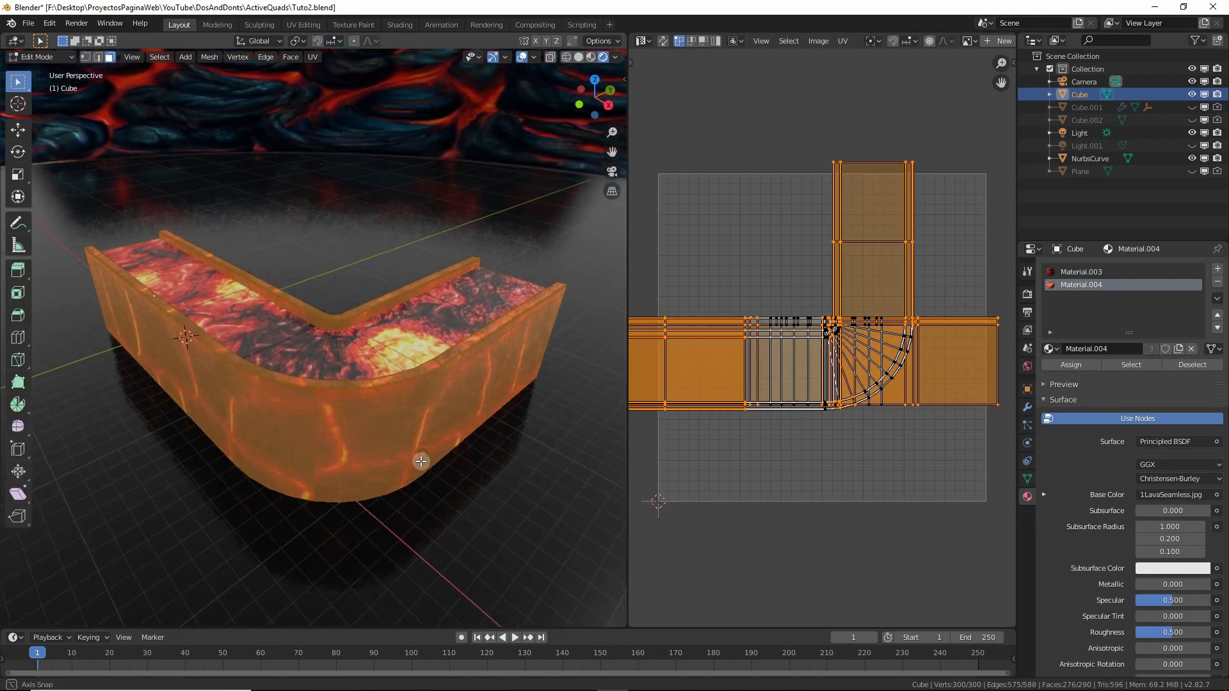
pyautogui.press('u')
pyautogui.click(384, 432)
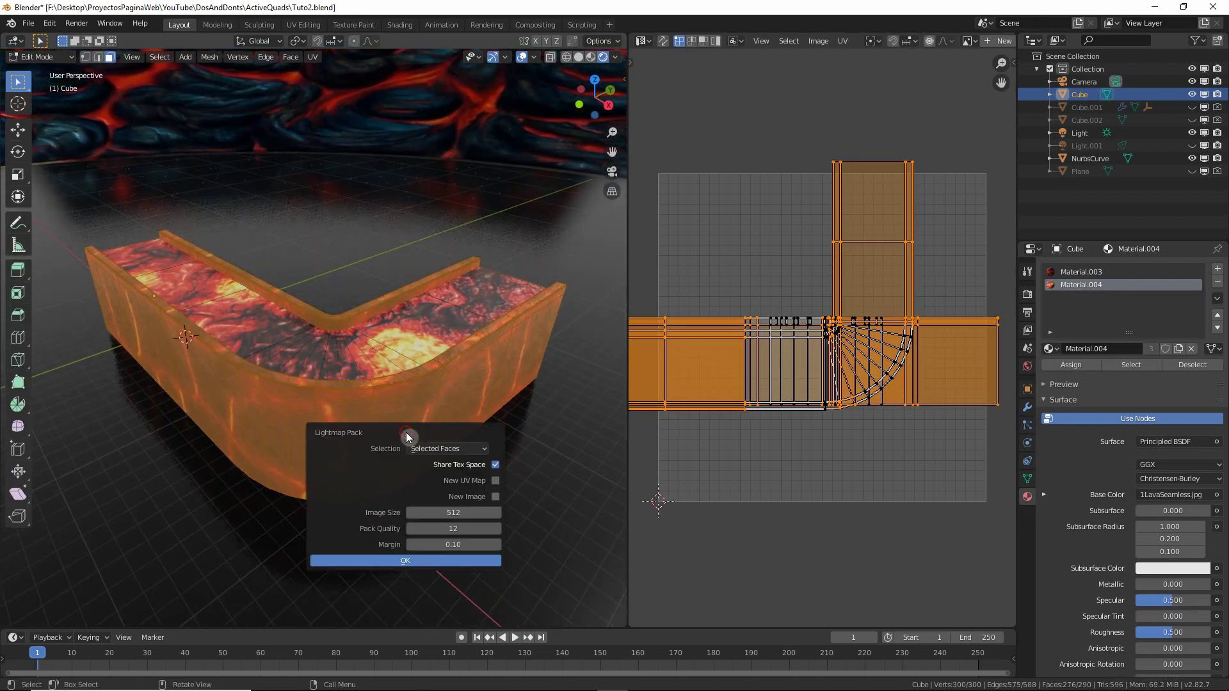
pyautogui.click(434, 562)
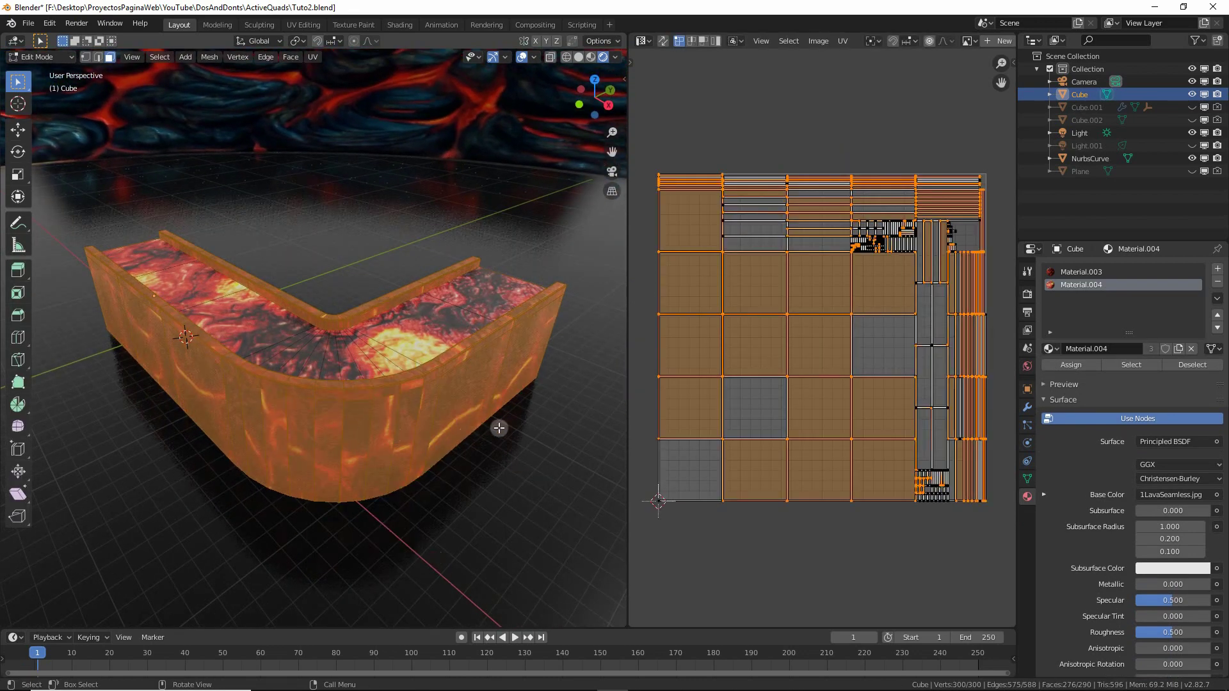
pyautogui.press('Tab')
pyautogui.moveTo(392, 473)
pyautogui.mouseDown(button='middle')
pyautogui.moveTo(378, 474)
pyautogui.moveTo(405, 474)
pyautogui.moveTo(356, 474)
pyautogui.moveTo(521, 471)
pyautogui.moveTo(381, 460)
pyautogui.mouseUp(button='middle')
# Step: Unwrap the walls with Follow Active Quads in Length Average mode from a face on the outer curve, and inspect the texture
pyautogui.press('Tab')
pyautogui.keyDown('shift'); pyautogui.click(372, 433); pyautogui.keyUp('shift')
pyautogui.press('u')
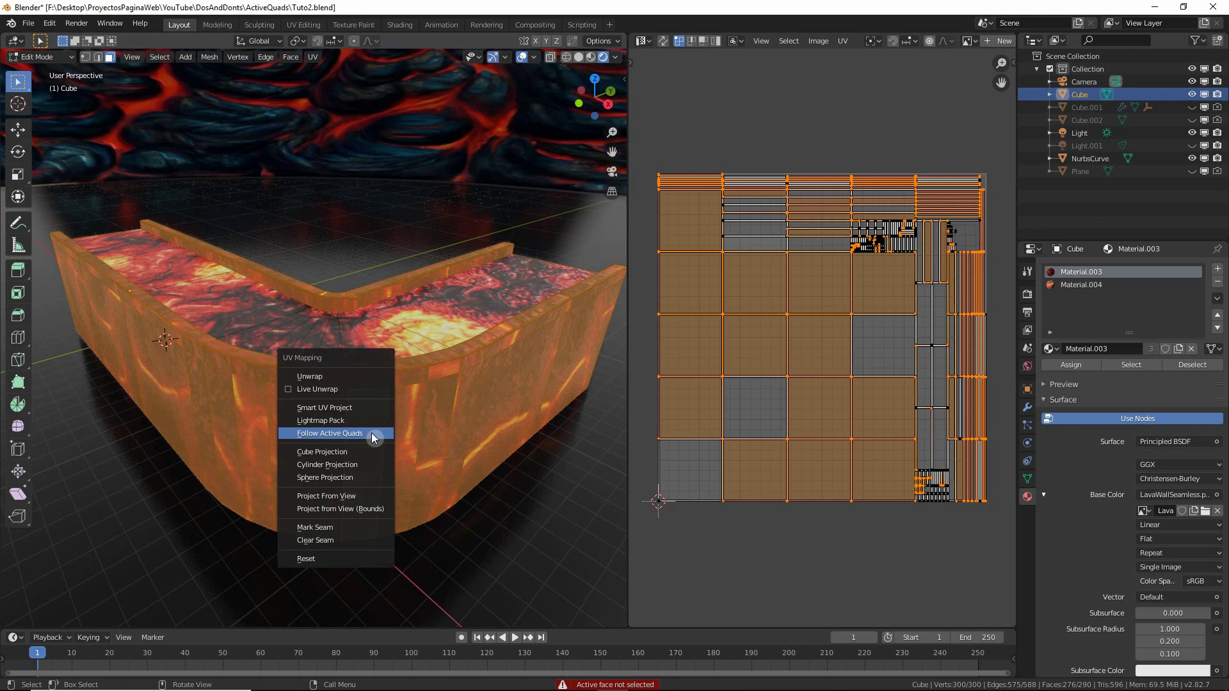
pyautogui.click(371, 433)
pyautogui.click(358, 464)
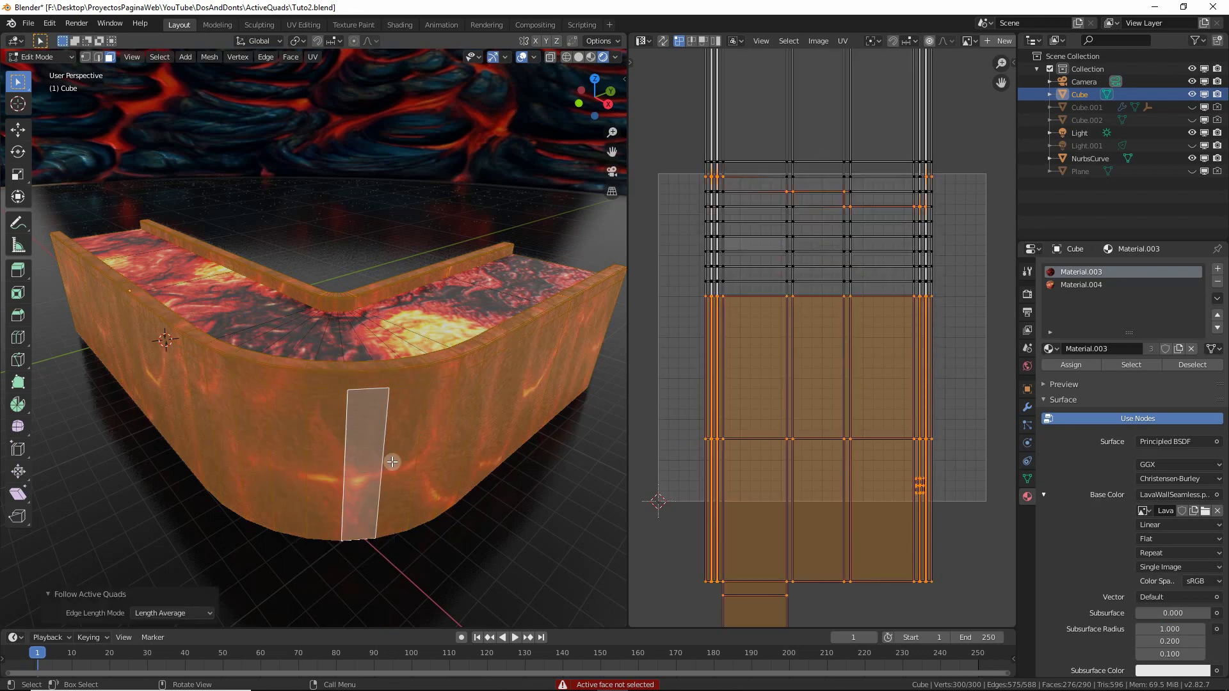
pyautogui.press('Tab')
pyautogui.moveTo(409, 469); pyautogui.dragTo(184, 435, button='middle')
pyautogui.press('Tab')
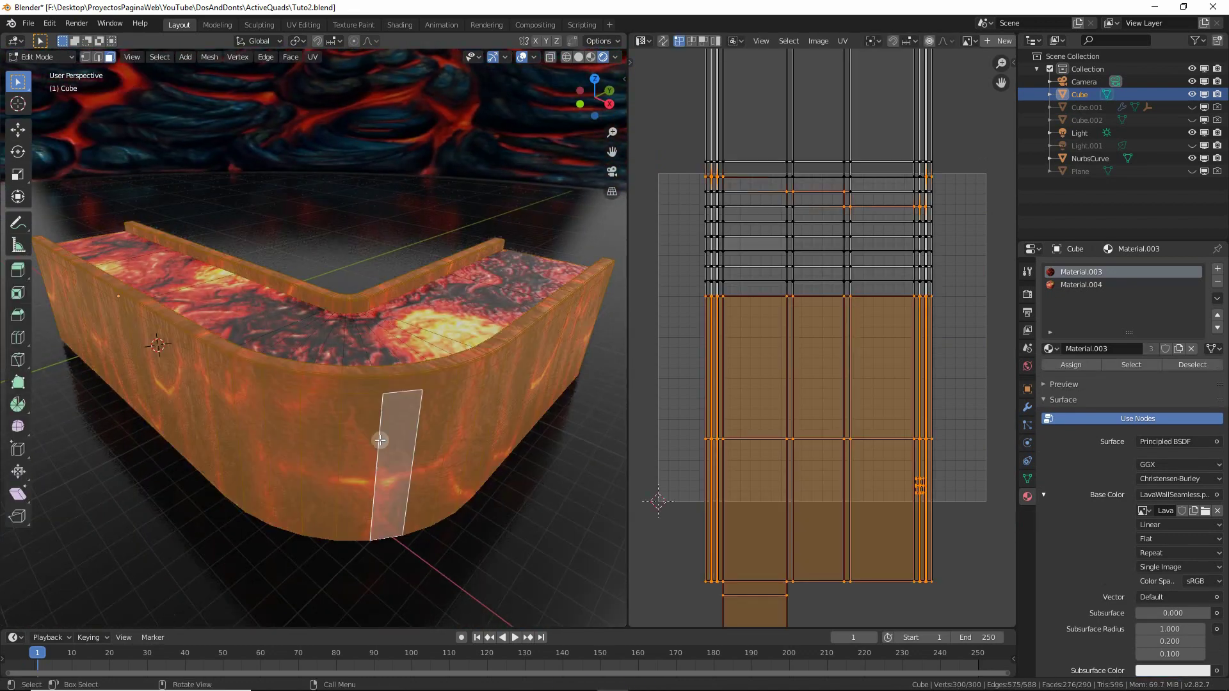
# Step: Scale the walls' UVs about 3.3 times along Y and enlarge them along X to tighten the brick pattern
pyautogui.scroll(-3, 791, 428)
pyautogui.scroll(-1, 791, 428)
pyautogui.moveTo(803, 382); pyautogui.dragTo(802, 427, button='middle')
pyautogui.scroll(2, 305, 439)
pyautogui.scroll(-2, 314, 439)
pyautogui.moveTo(359, 437); pyautogui.dragTo(352, 433, button='middle')
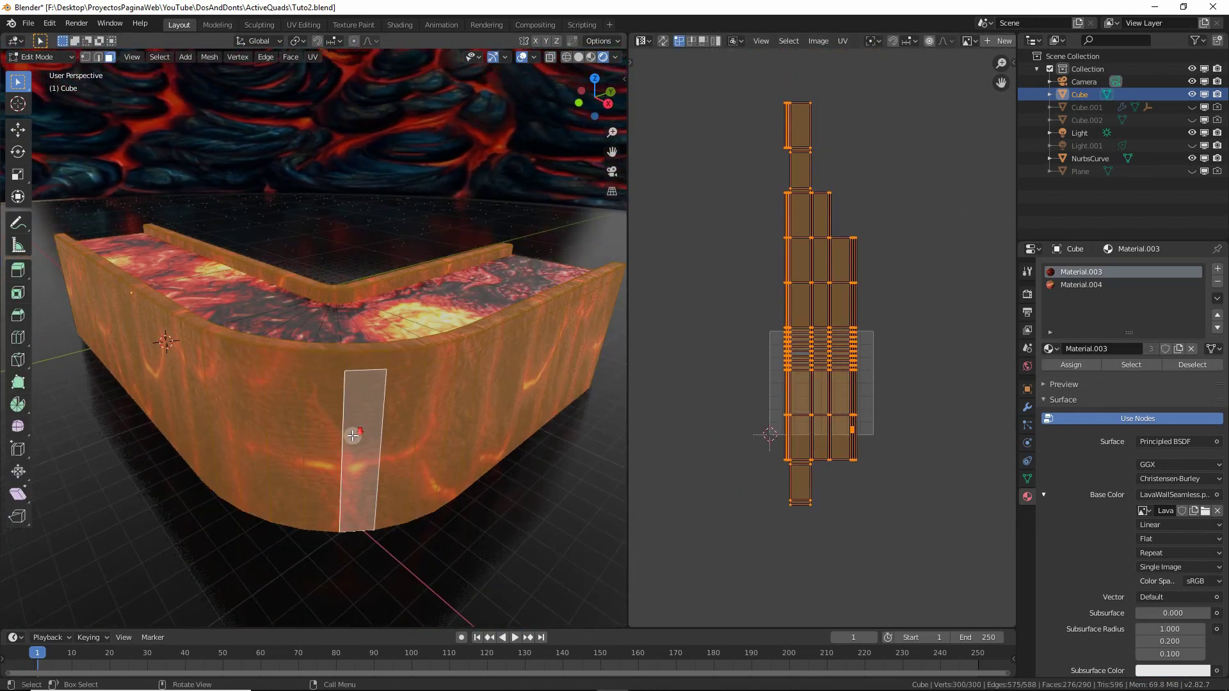
pyautogui.press('s')
pyautogui.press('y')
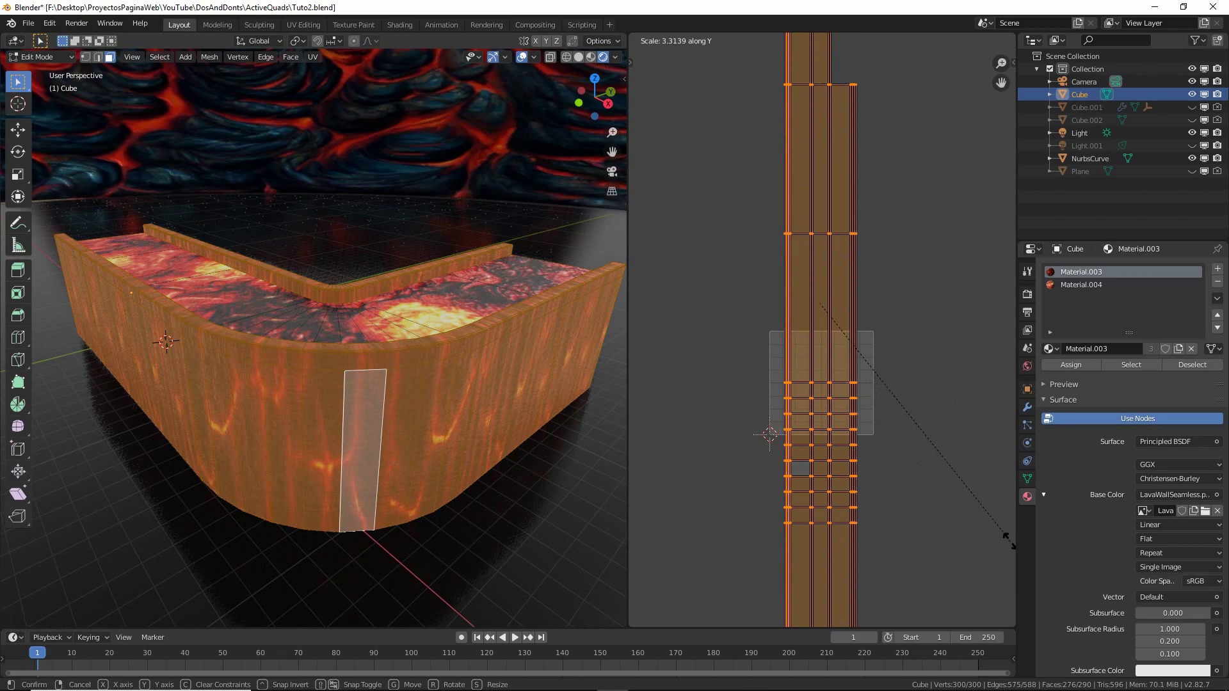
pyautogui.click(969, 515)
pyautogui.press('s')
pyautogui.press('x')
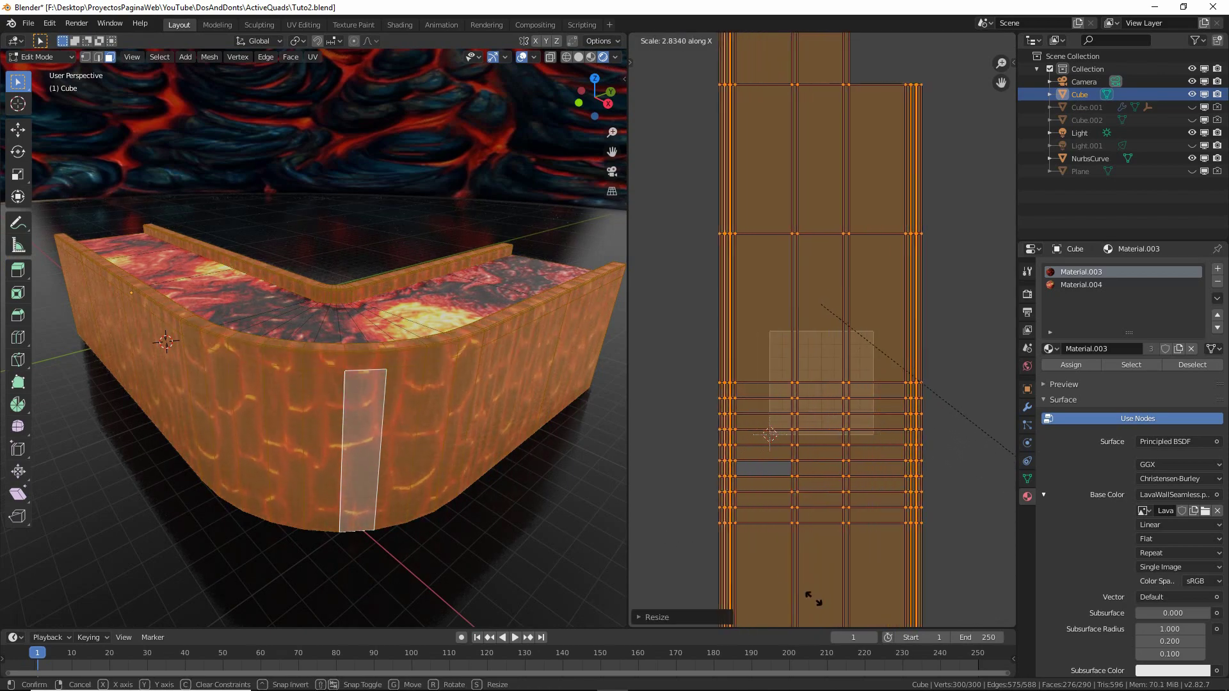
pyautogui.click(688, 110)
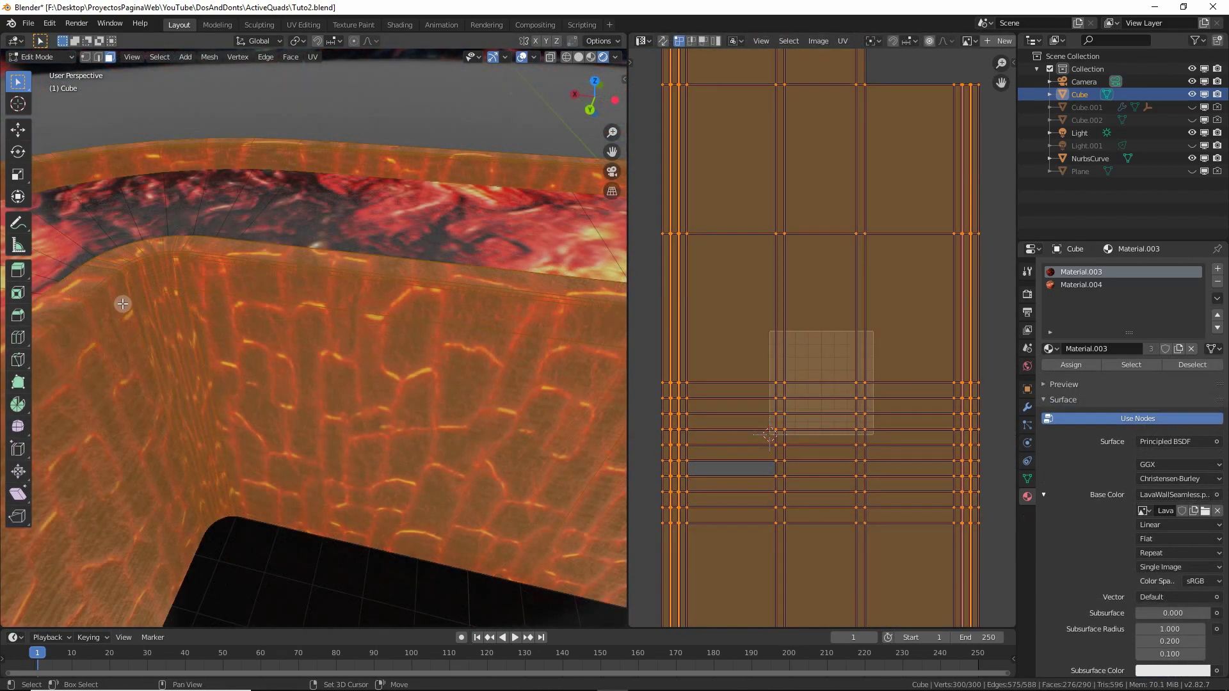
# Step: Locate the stretched inner-corner wall faces in the UV layout and select the matching block of narrow strips
pyautogui.moveTo(122, 304); pyautogui.dragTo(255, 326, button='middle')
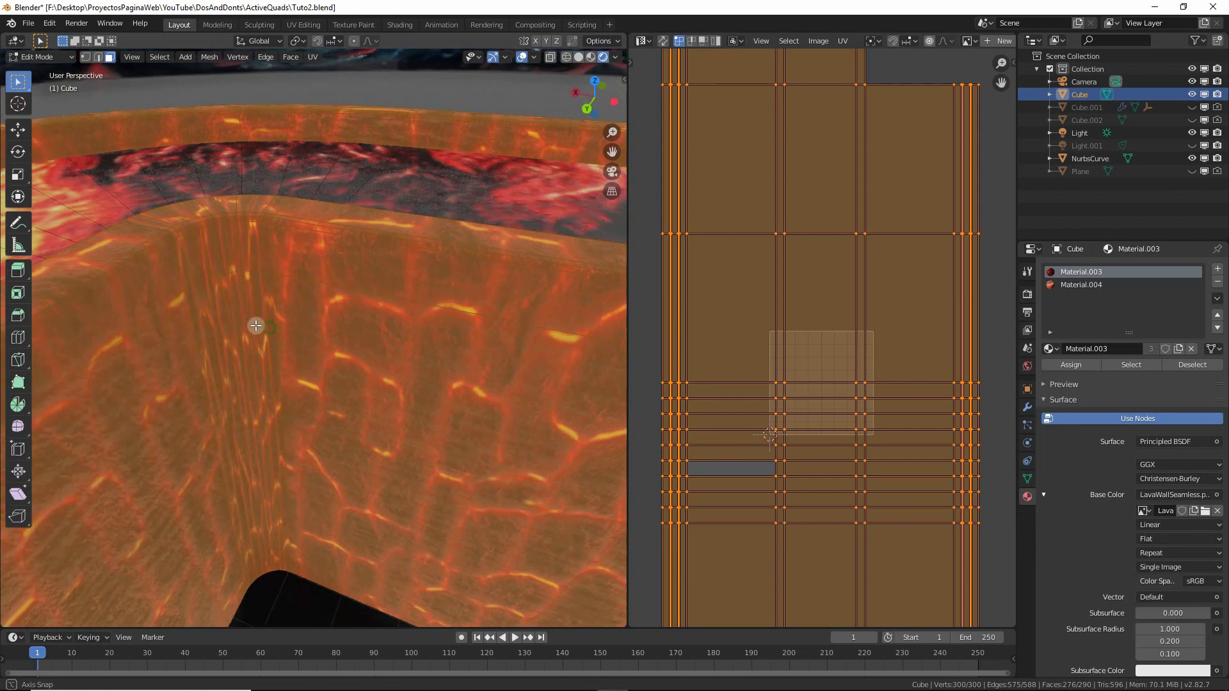
pyautogui.click(251, 289)
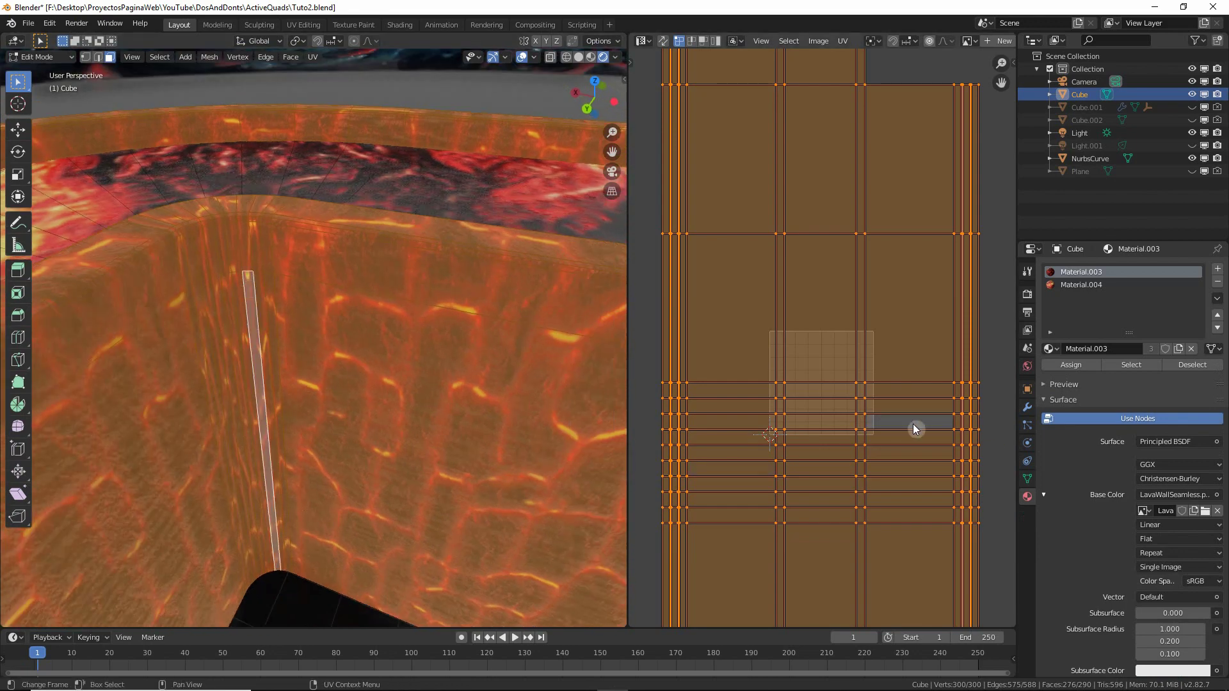
pyautogui.keyDown('shift'); pyautogui.click(244, 249); pyautogui.keyUp('shift')
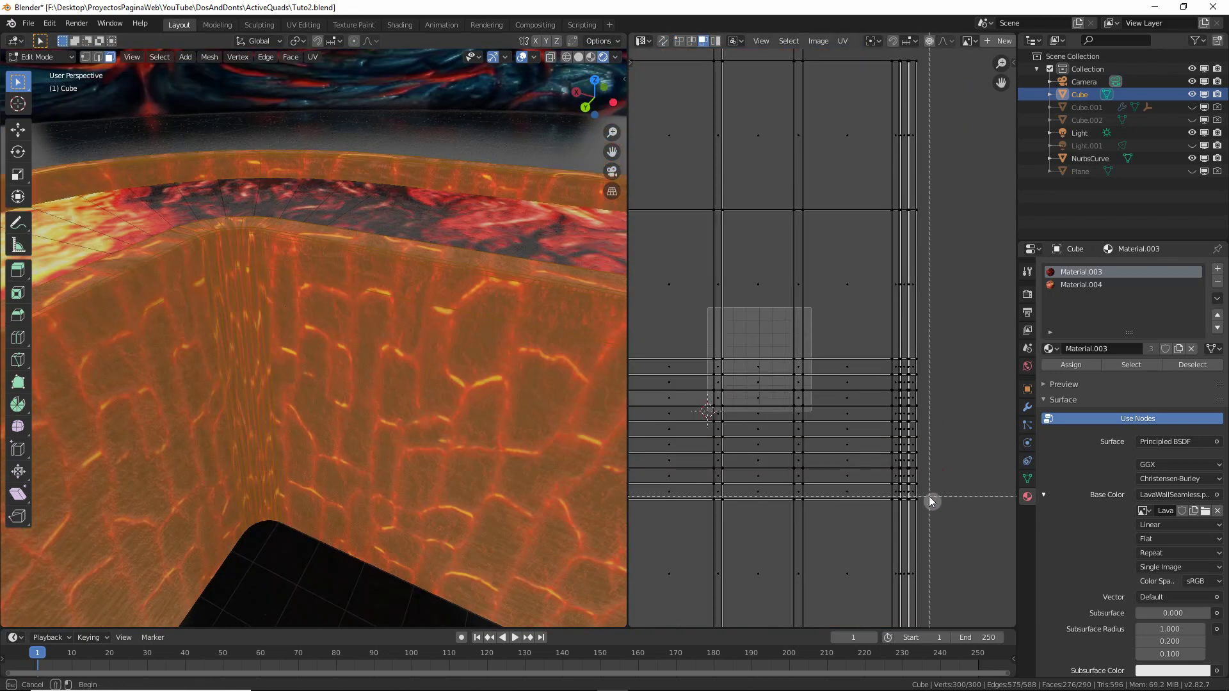
pyautogui.moveTo(928, 497); pyautogui.dragTo(807, 362)
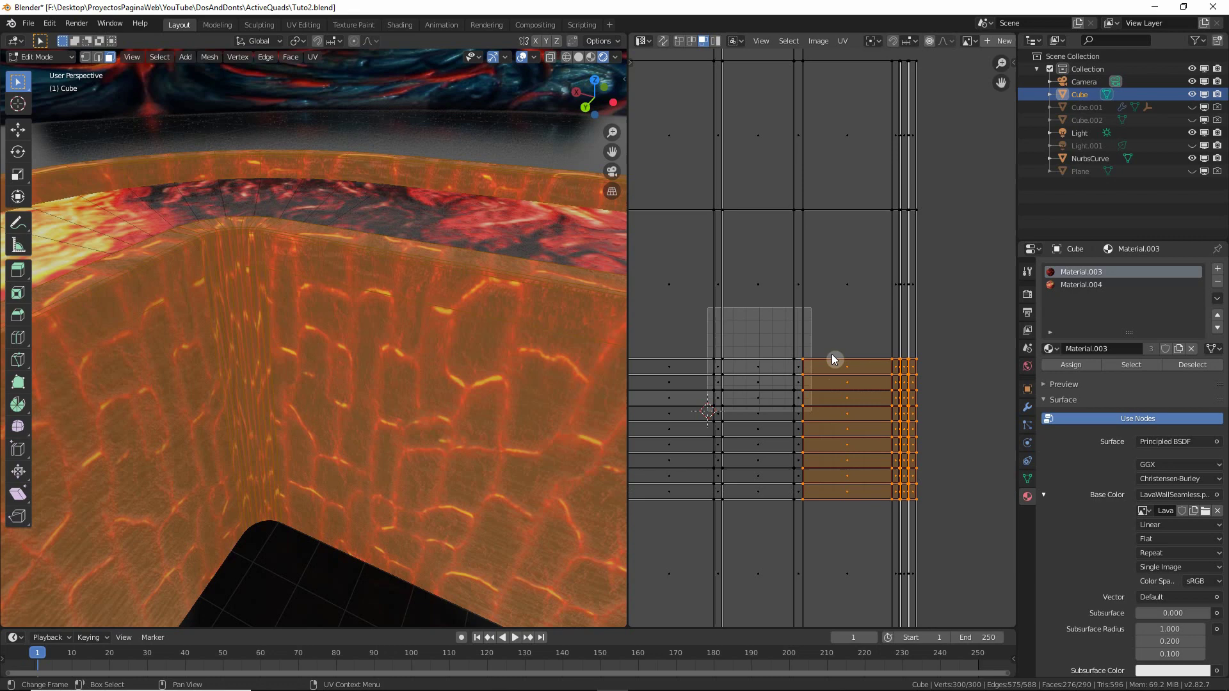
pyautogui.press('g')
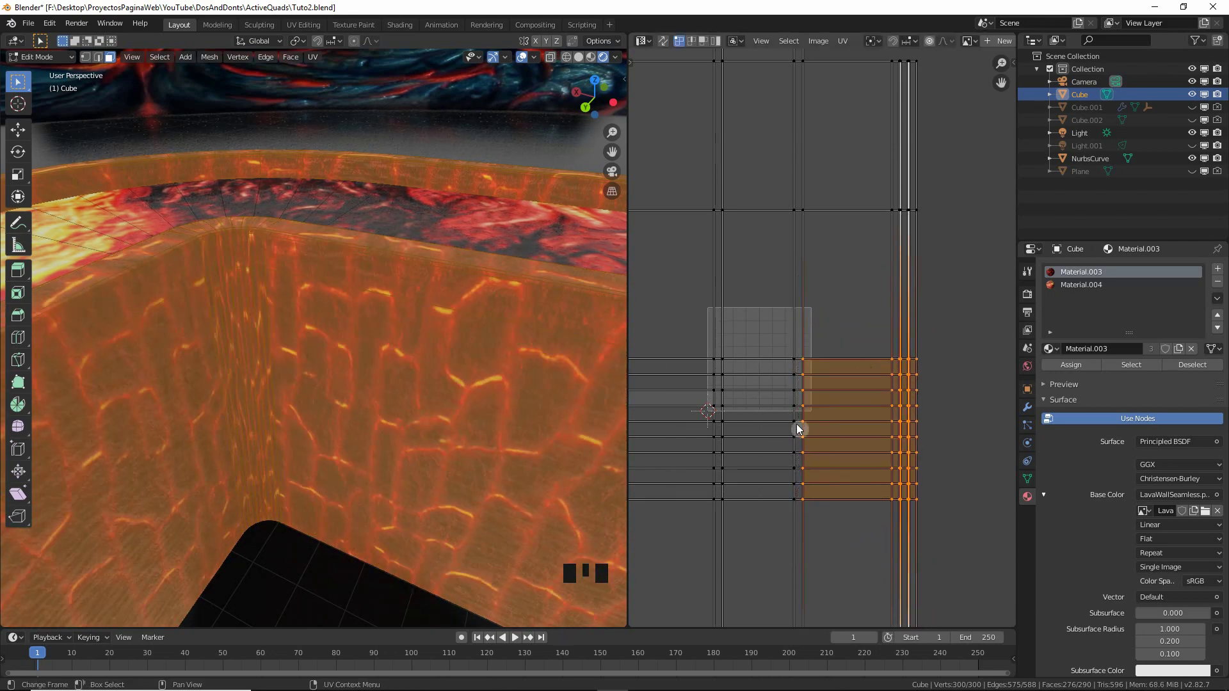
# Step: Box-select the inner wall's UV column, detach it with Select Split, and shift it slightly along X
pyautogui.press('b')
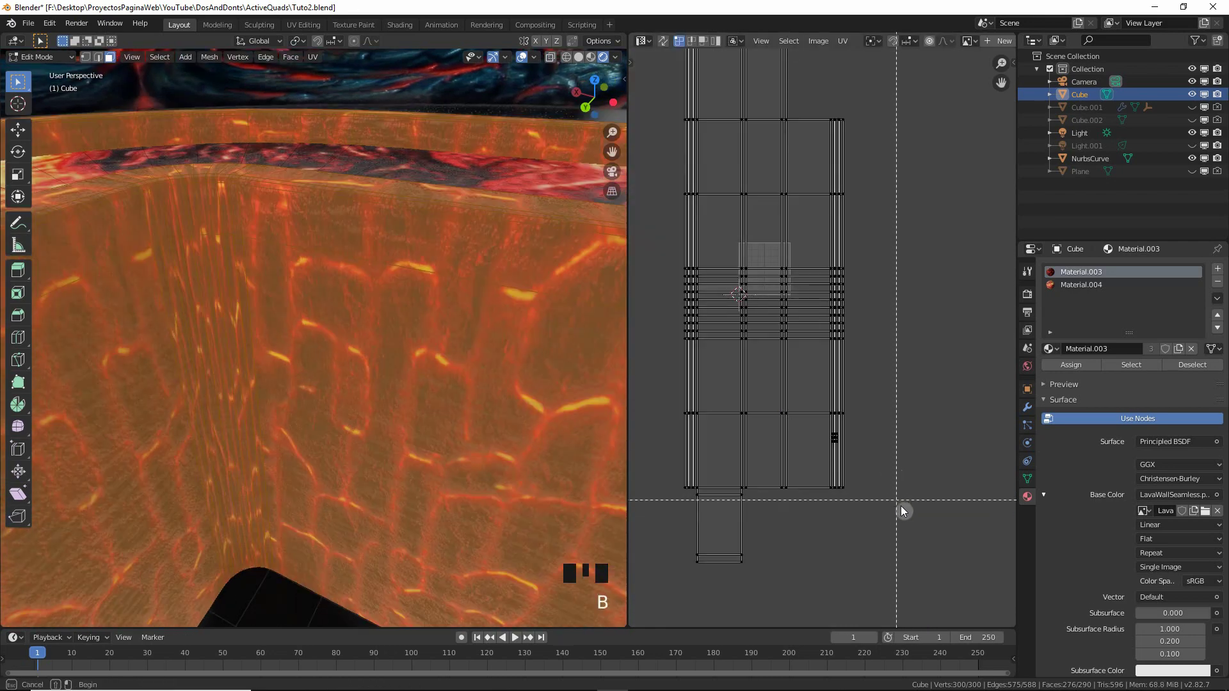
pyautogui.moveTo(902, 522); pyautogui.dragTo(786, 119)
pyautogui.moveTo(870, 278); pyautogui.dragTo(818, 291, button='middle')
pyautogui.click(788, 41)
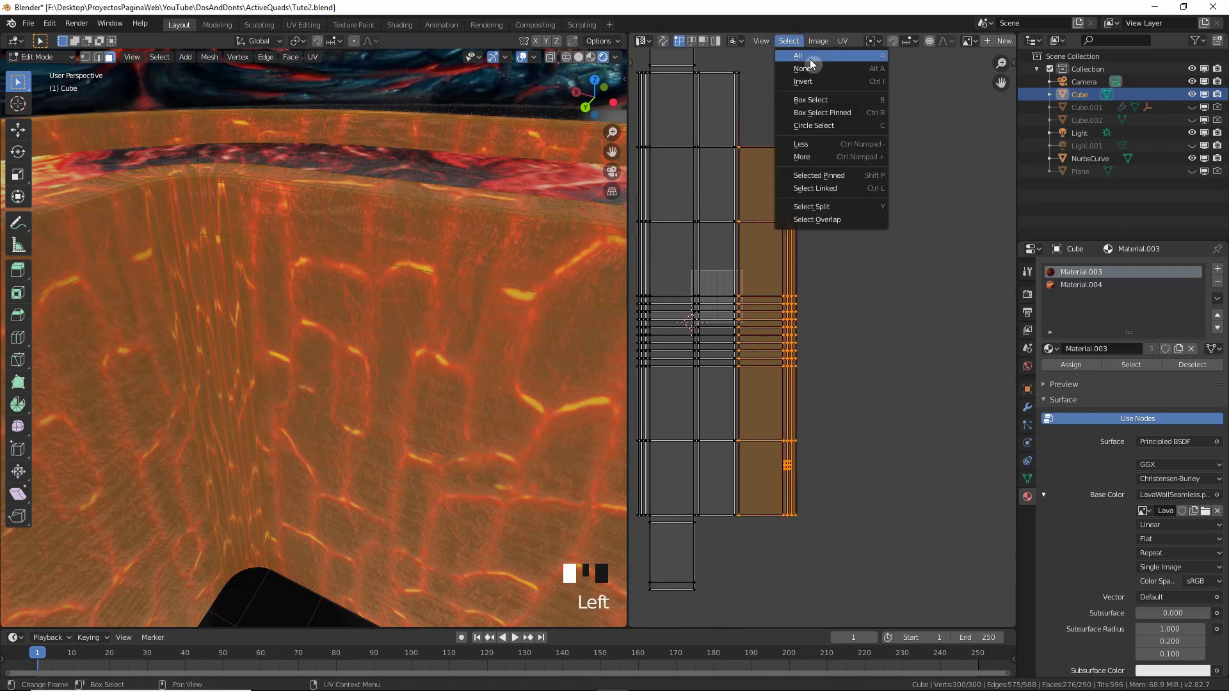
pyautogui.click(847, 206)
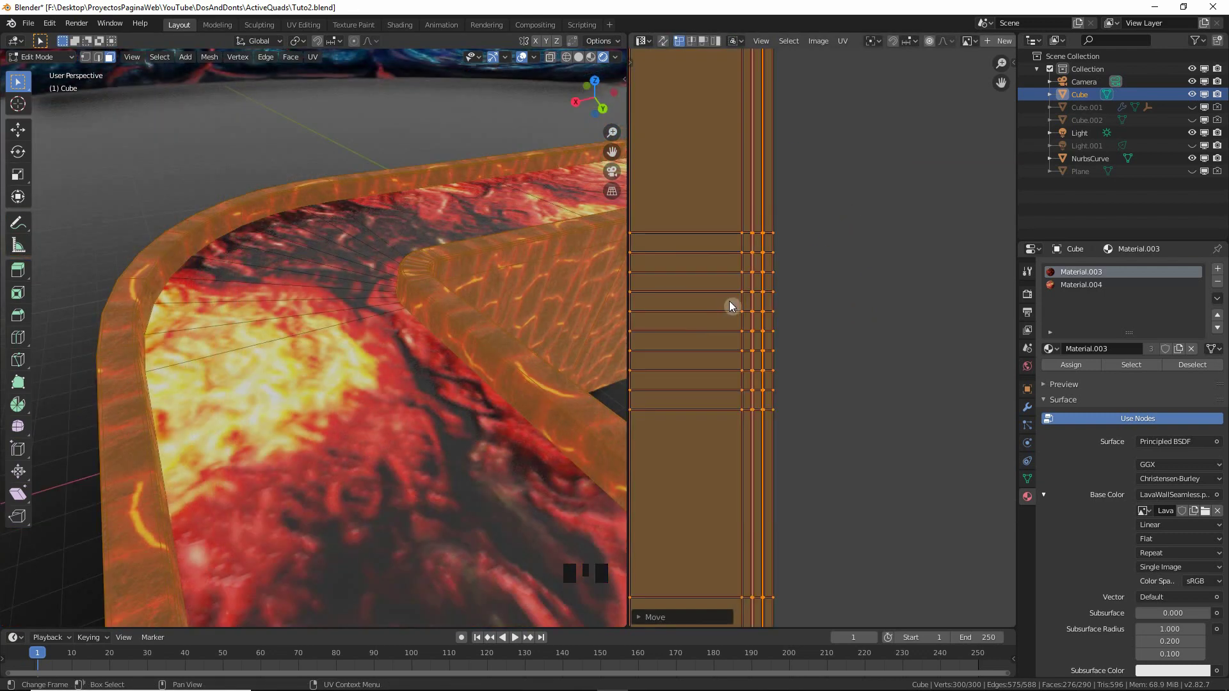
pyautogui.press('g')
pyautogui.click(727, 300)
# Step: Snap the 2D cursor to the UV vertex where the inner wall's narrow corner strips begin
pyautogui.moveTo(446, 297); pyautogui.dragTo(365, 308, button='middle')
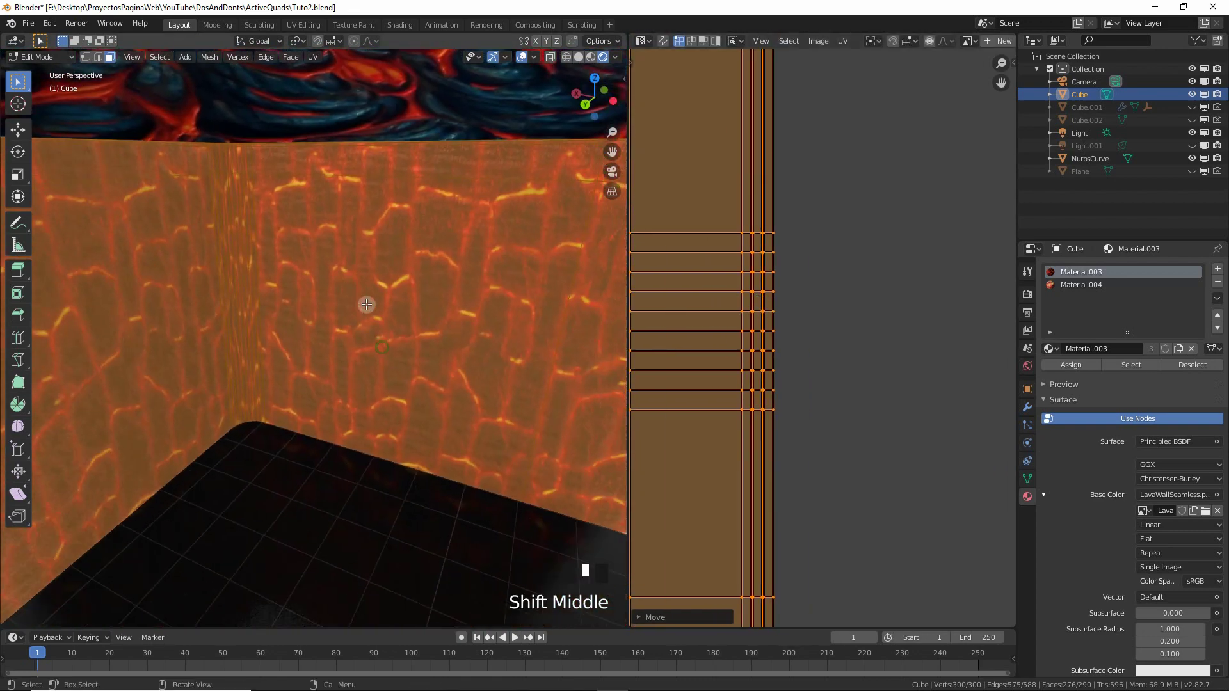
pyautogui.scroll(-2, 778, 323)
pyautogui.keyDown('shift'); pyautogui.moveTo(778, 324); pyautogui.dragTo(847, 397, button='middle'); pyautogui.keyUp('shift')
pyautogui.scroll(2, 821, 375)
pyautogui.doubleClick(775, 262)
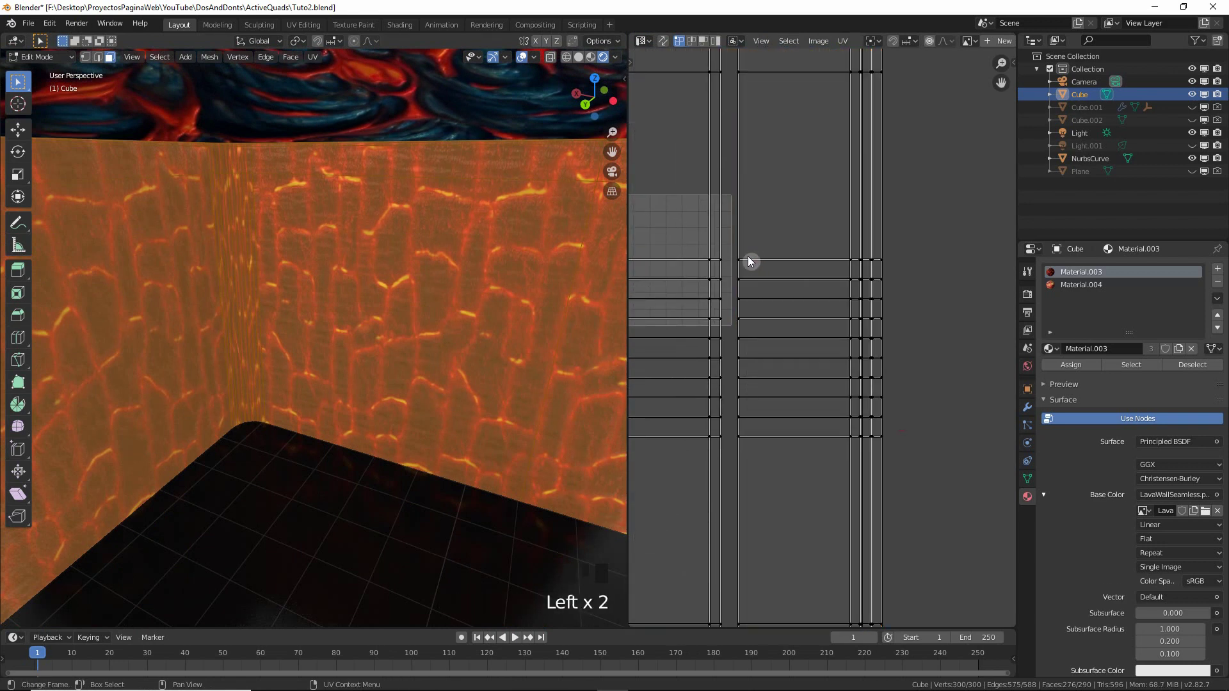
pyautogui.hotkey('shift', 's')
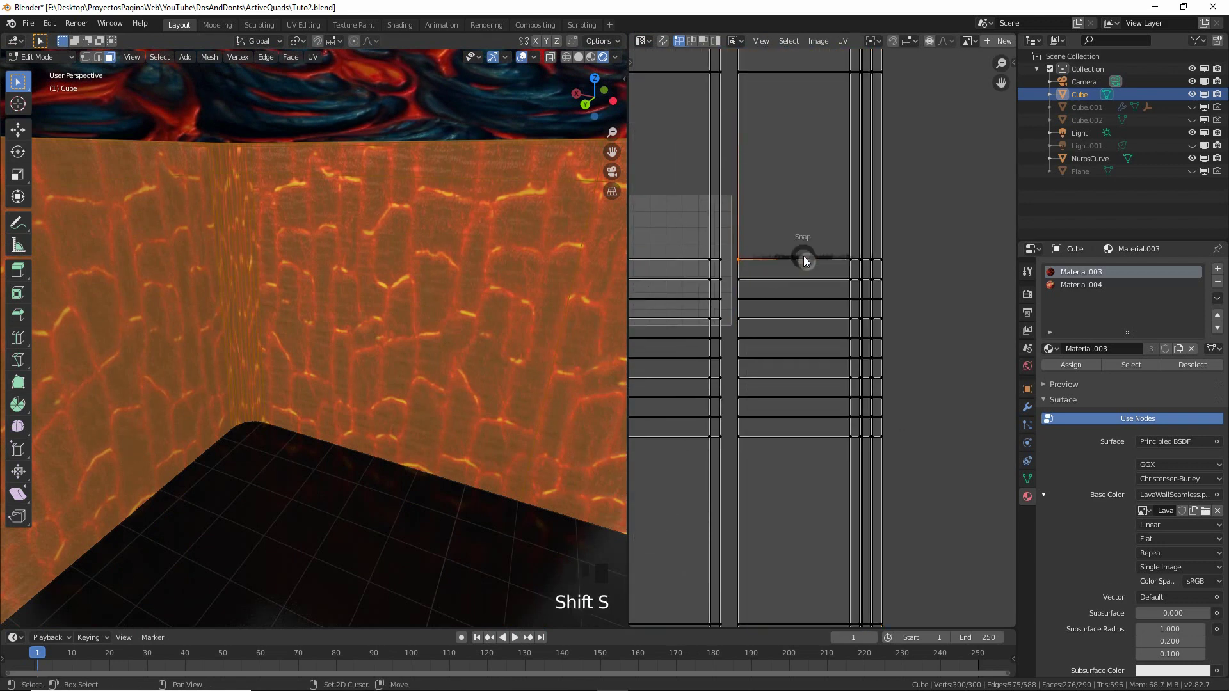
pyautogui.click(802, 330)
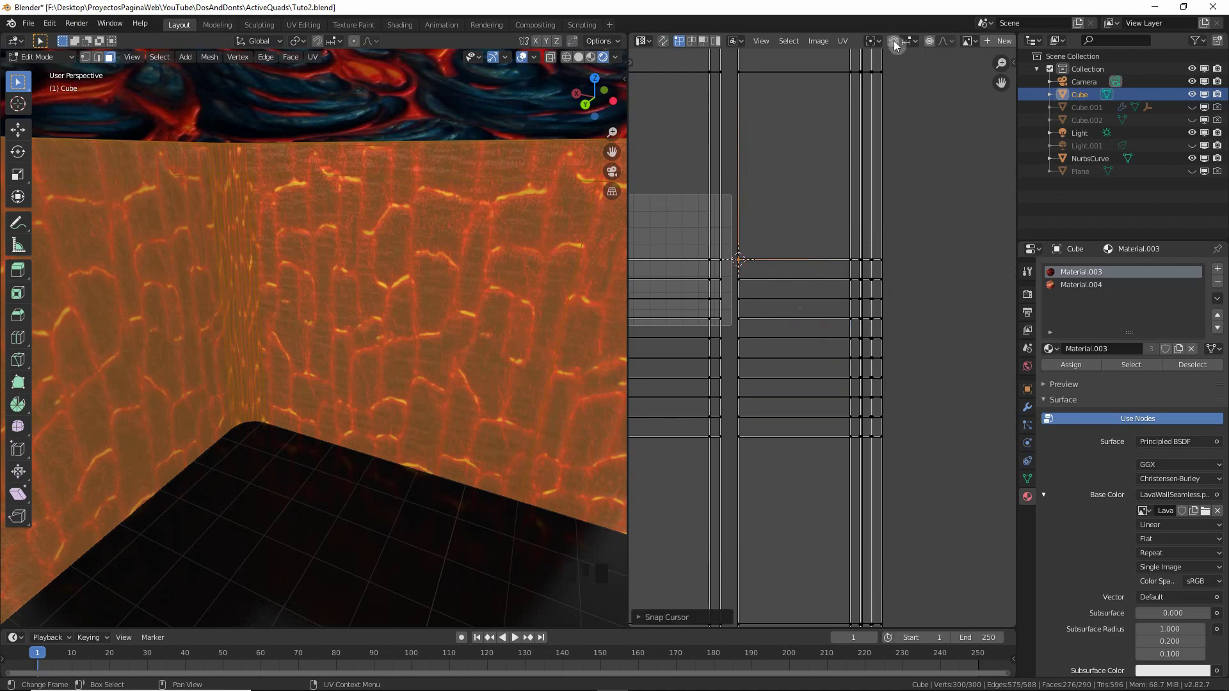
# Step: Set the UV pivot to the 2D cursor and scale the inner wall's narrow corner strips to about 0.25 along Y
pyautogui.click(873, 40)
pyautogui.click(928, 87)
pyautogui.press('b')
pyautogui.moveTo(903, 421); pyautogui.dragTo(734, 278)
pyautogui.hotkey('ctrl', 'z')
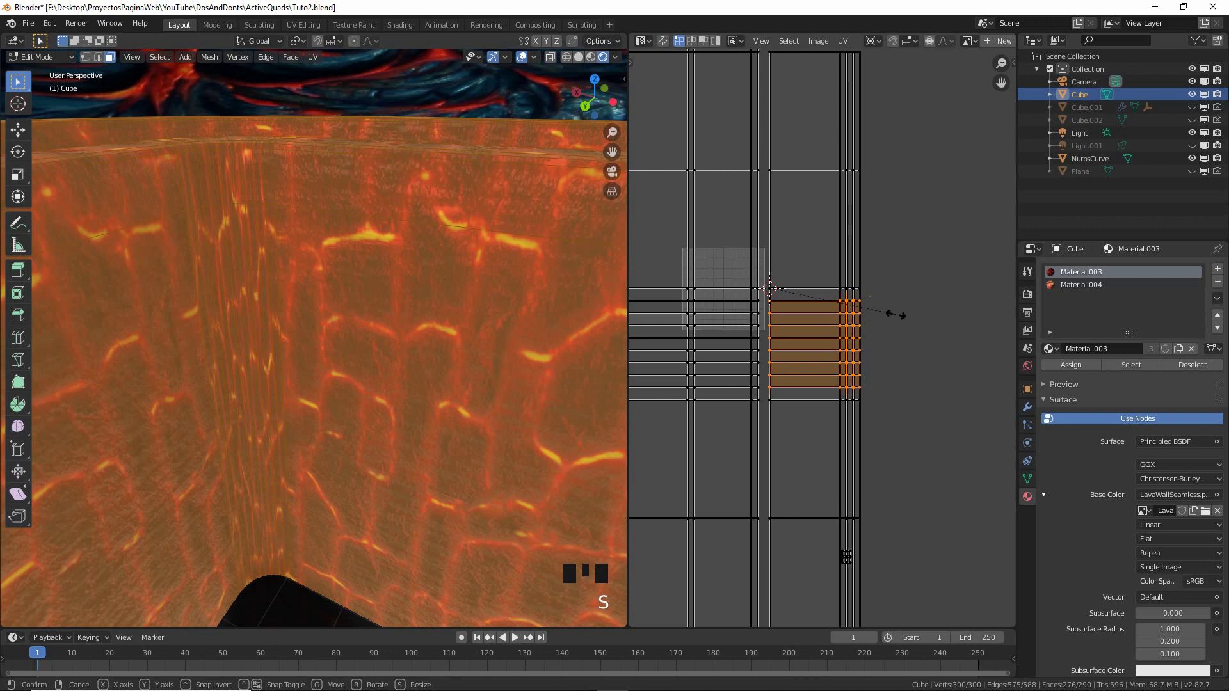
pyautogui.press('y')
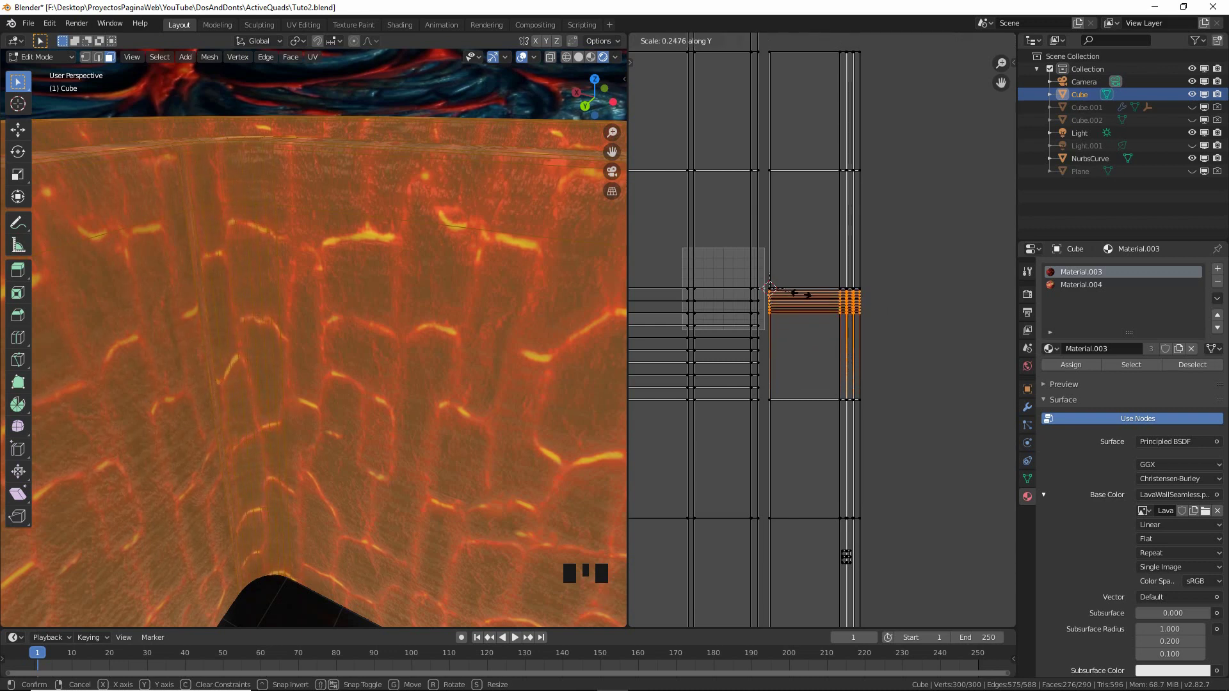
pyautogui.click(801, 294)
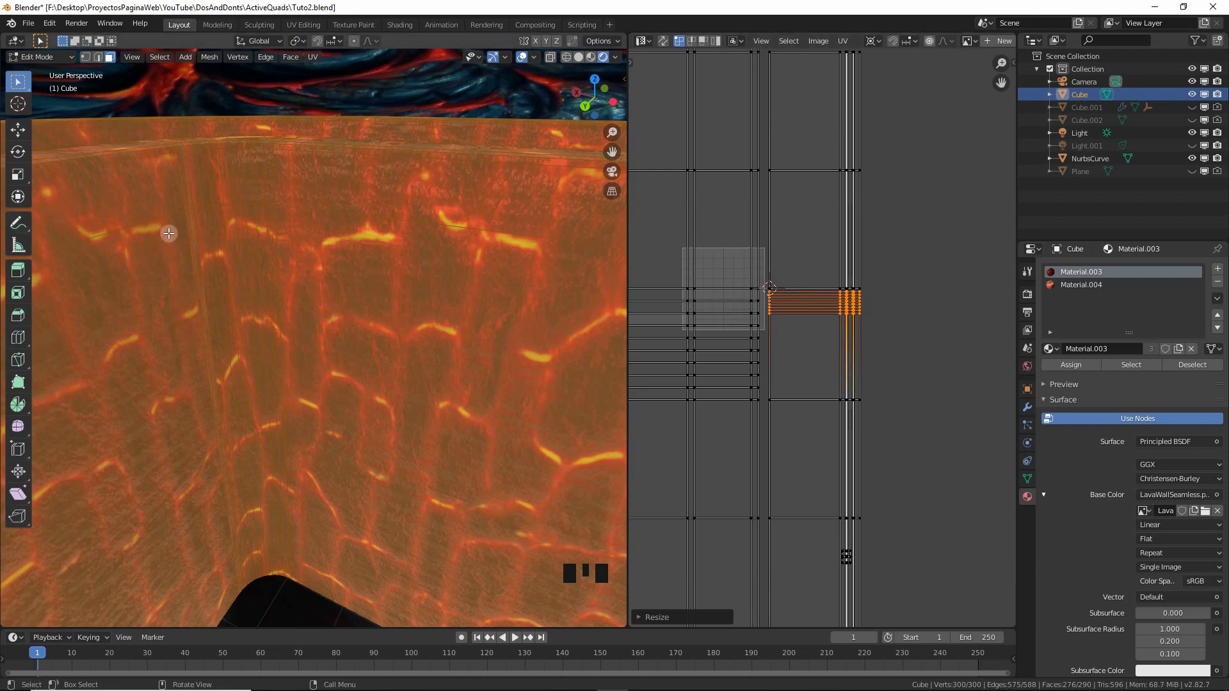
# Step: Box-select the inner wall's UV faces below the compressed corner strips and move them along Y toward those strips
pyautogui.click(918, 448)
pyautogui.keyDown('shift'); pyautogui.moveTo(918, 448); pyautogui.dragTo(868, 506, button='middle'); pyautogui.keyUp('shift')
pyautogui.press('b')
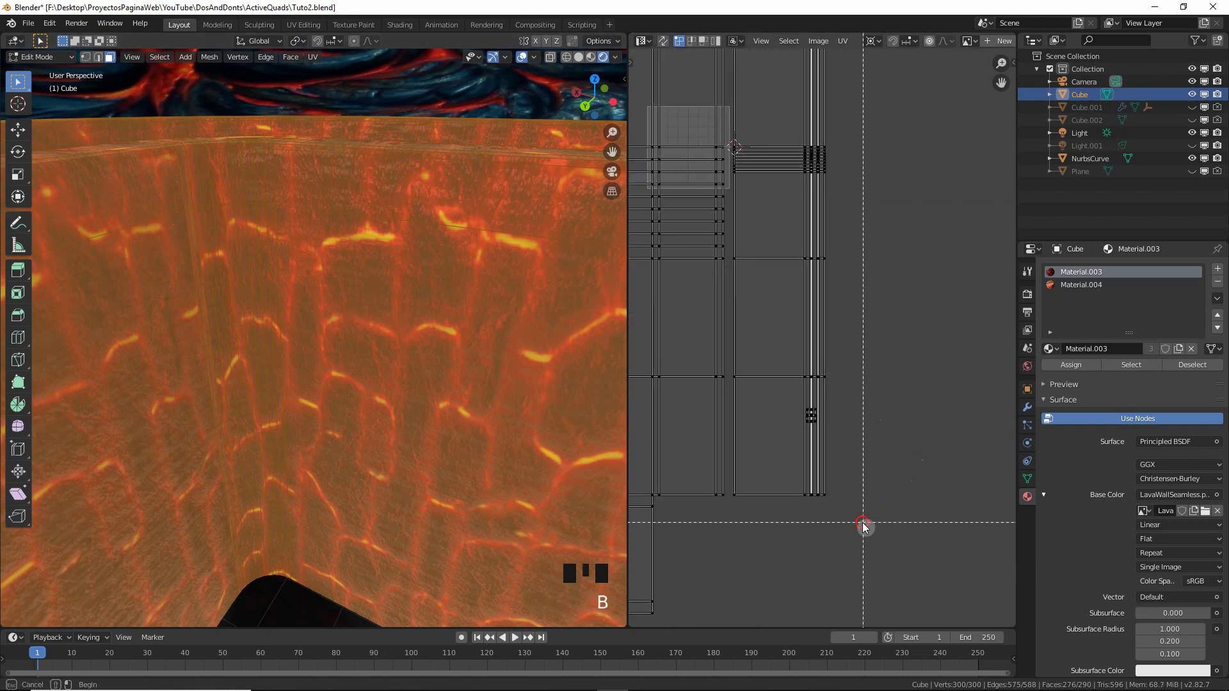
pyautogui.moveTo(864, 527); pyautogui.dragTo(736, 256)
pyautogui.keyDown('shift'); pyautogui.moveTo(781, 315); pyautogui.dragTo(845, 426, button='middle'); pyautogui.keyUp('shift')
pyautogui.scroll(3, 829, 344)
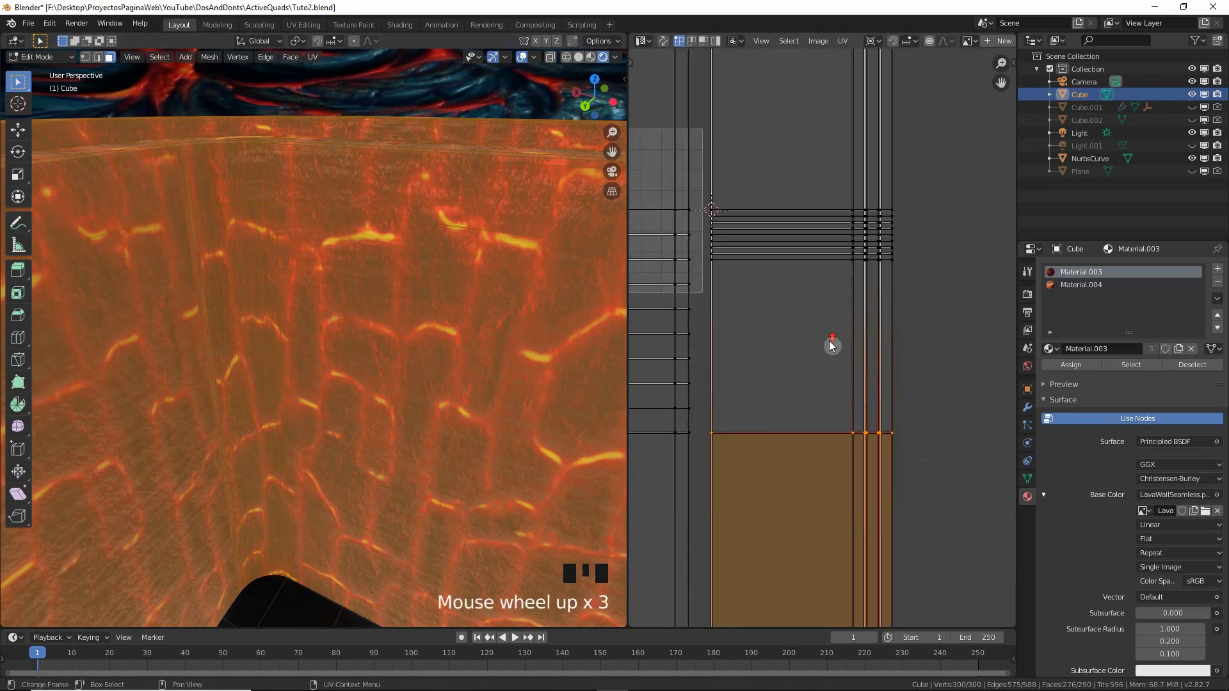
pyautogui.press('g')
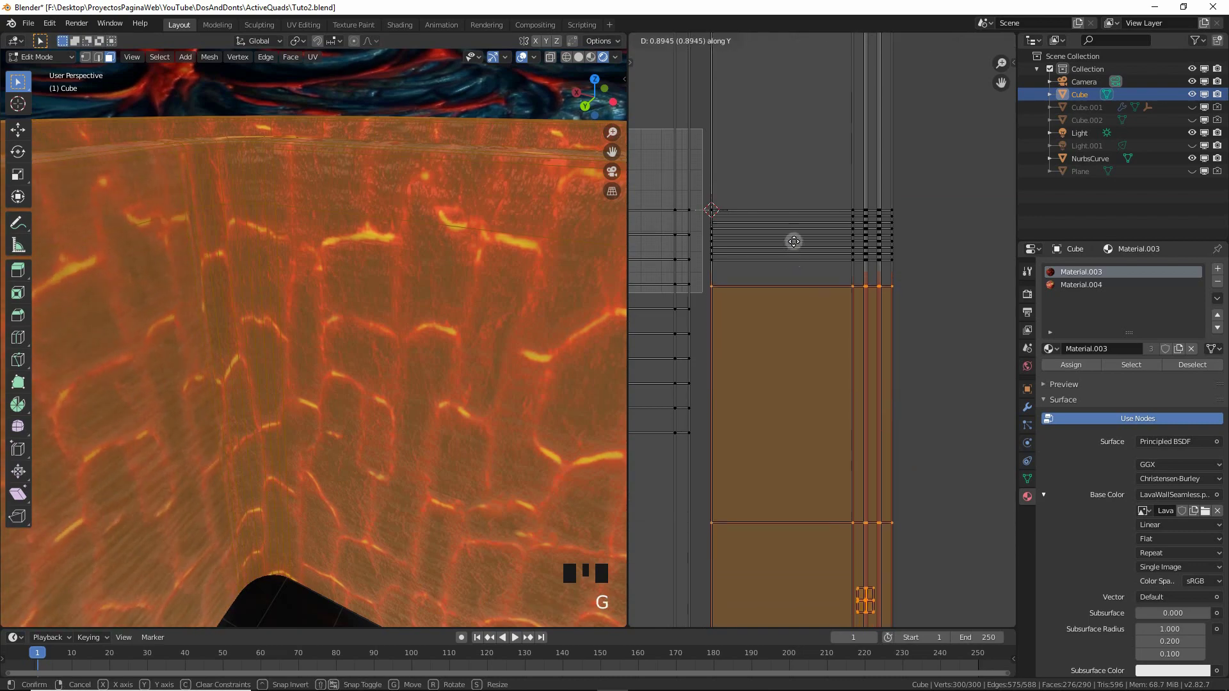
pyautogui.click(788, 223)
# Step: Check the wall texture in Object Mode and select the track's lava floor faces, with the straight quad beside the corner active
pyautogui.press('Tab')
pyautogui.moveTo(472, 310); pyautogui.dragTo(412, 320, button='middle')
pyautogui.scroll(-2, 411, 320)
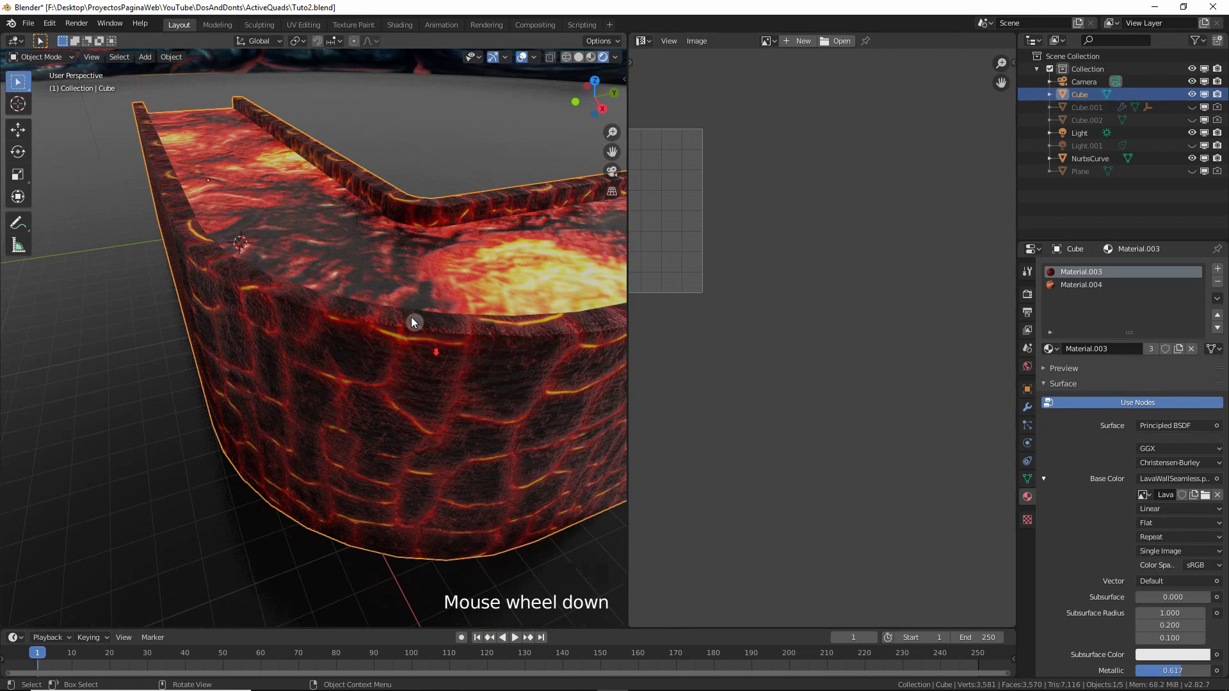
pyautogui.scroll(-1, 439, 334)
pyautogui.press('Tab')
pyautogui.scroll(-2, 422, 352)
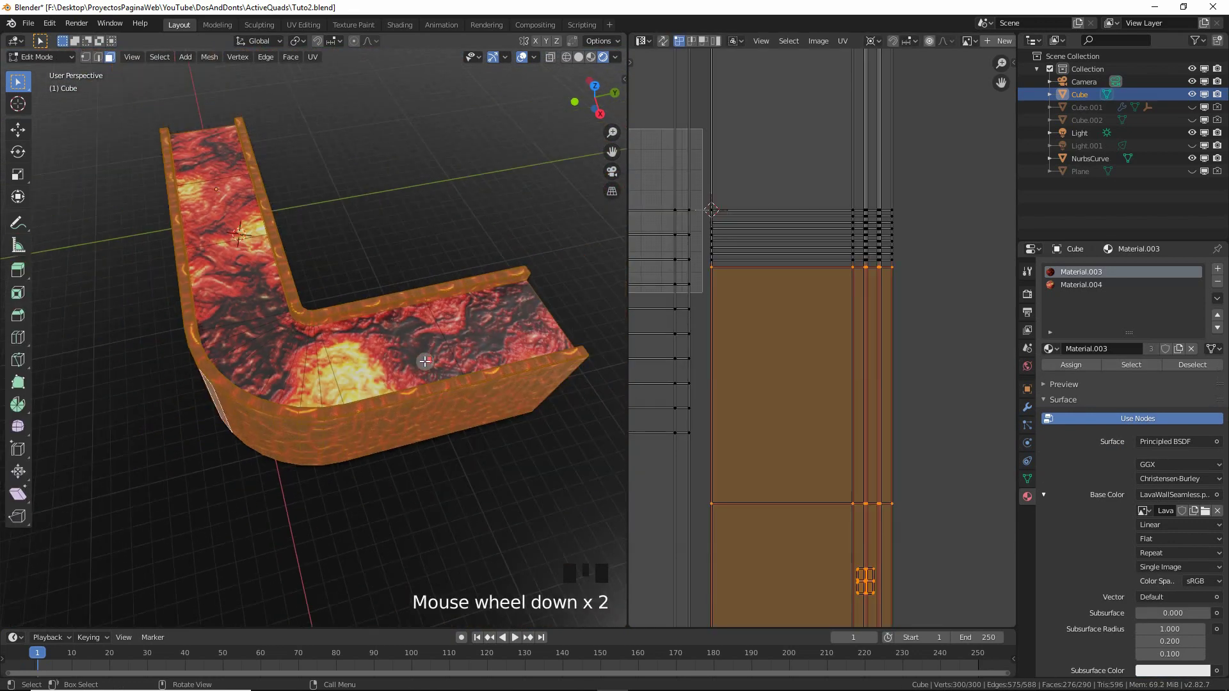
pyautogui.click(531, 311)
pyautogui.keyDown('shift'); pyautogui.click(411, 349); pyautogui.keyUp('shift')
pyautogui.press('c')
pyautogui.moveTo(332, 364)
pyautogui.mouseDown()
pyautogui.moveTo(222, 226)
pyautogui.moveTo(212, 161)
pyautogui.mouseUp()
pyautogui.keyDown('shift'); pyautogui.moveTo(213, 162); pyautogui.dragTo(276, 205, button='middle'); pyautogui.keyUp('shift')
pyautogui.keyDown('shift'); pyautogui.moveTo(813, 346); pyautogui.dragTo(816, 386, button='middle'); pyautogui.keyUp('shift')
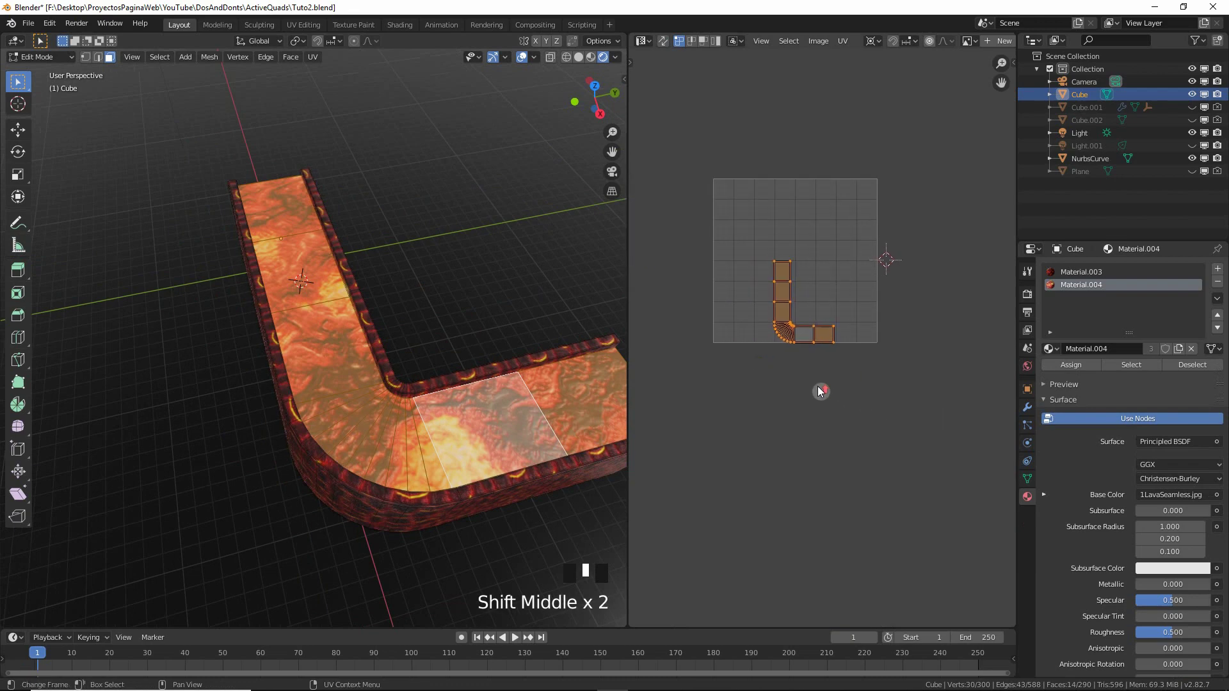
# Step: Unwrap the selected lava floor with Smart UV Project at a 66 angle limit, stretched to the UV bounds
pyautogui.scroll(6, 764, 370)
pyautogui.scroll(-4, 884, 453)
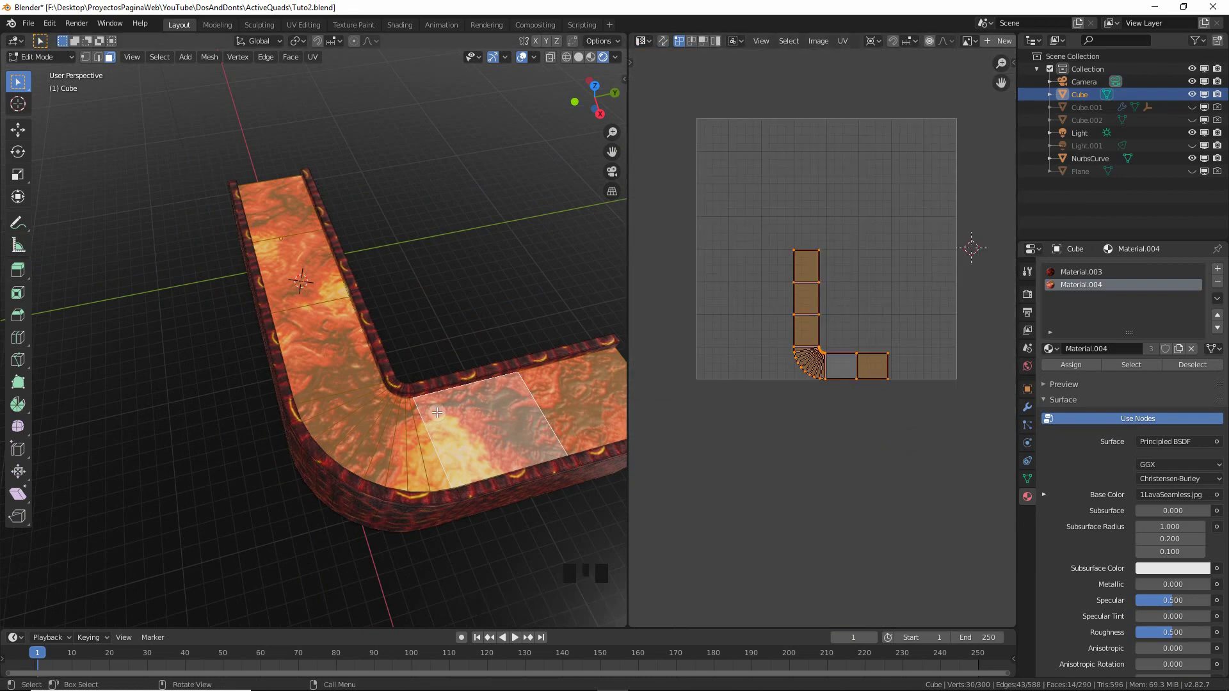
pyautogui.press('u')
pyautogui.click(402, 387)
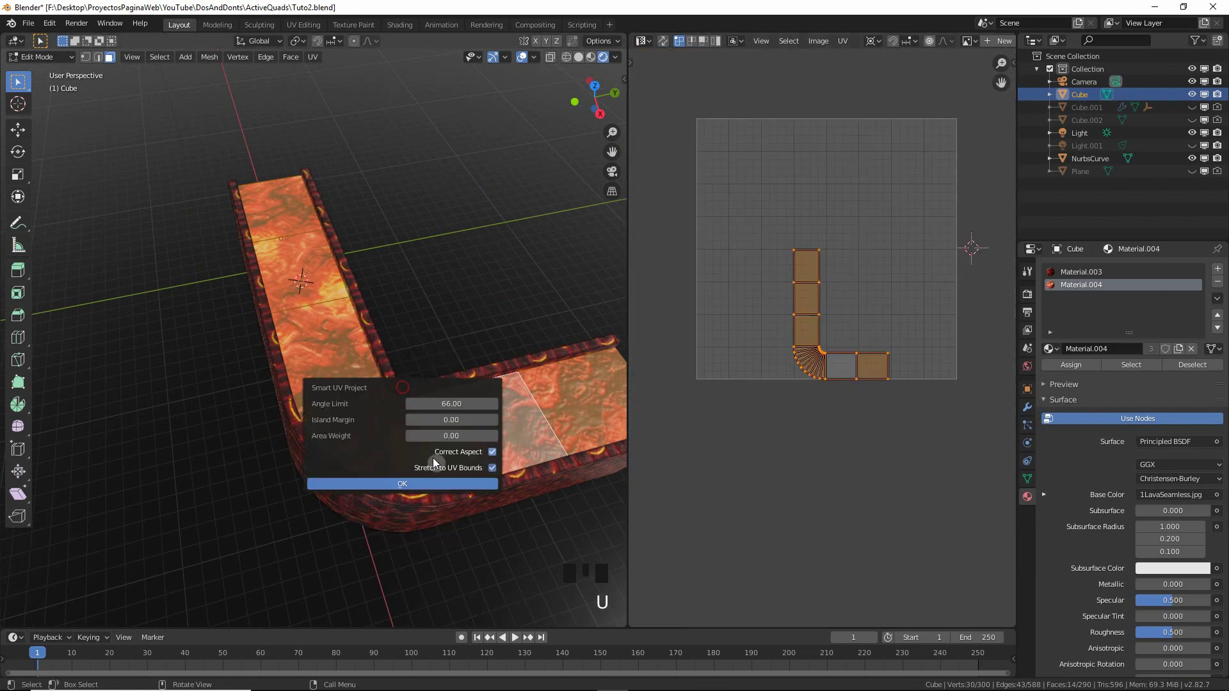
pyautogui.click(432, 484)
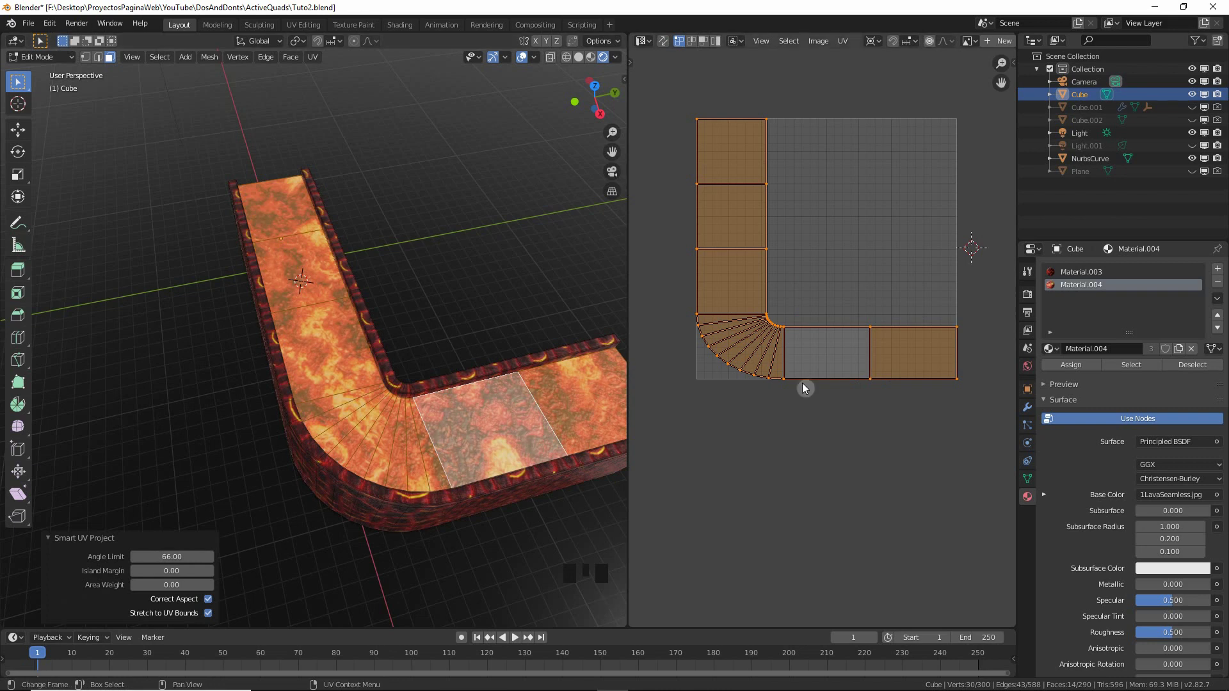
# Step: Try Follow Active Quads on the whole lava floor from the straight quad and inspect the texture around the bend
pyautogui.rightClick(877, 349)
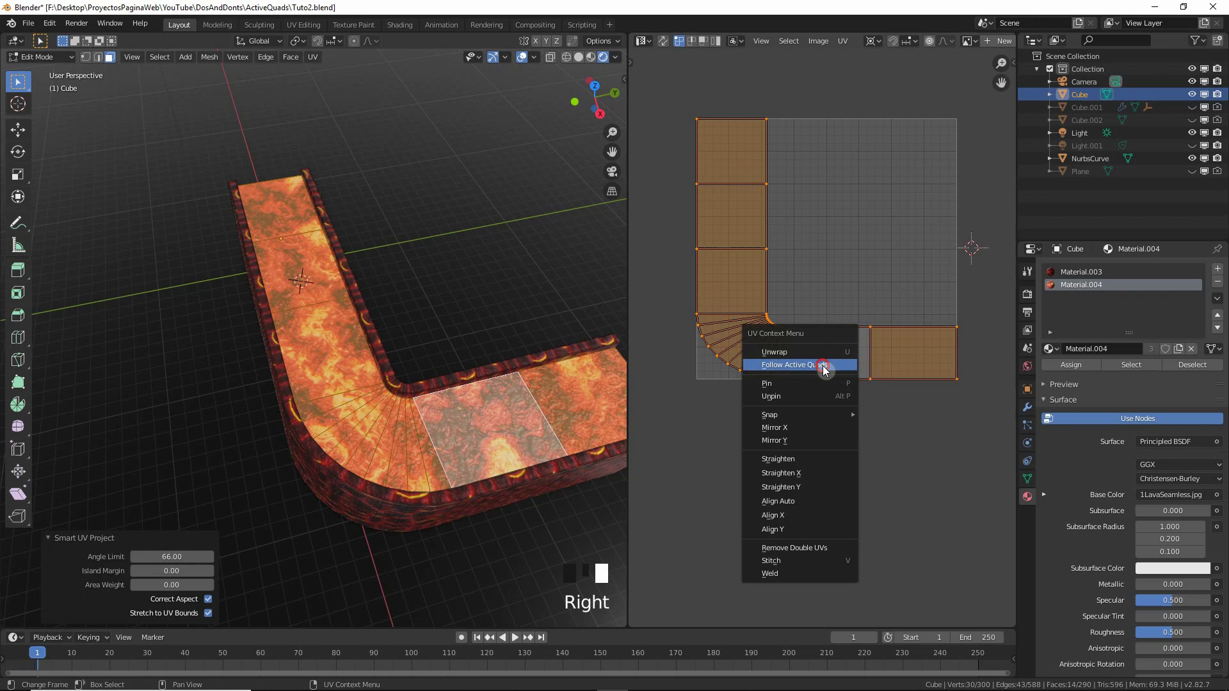
pyautogui.click(825, 363)
pyautogui.scroll(-3, 828, 370)
pyautogui.scroll(5, 800, 384)
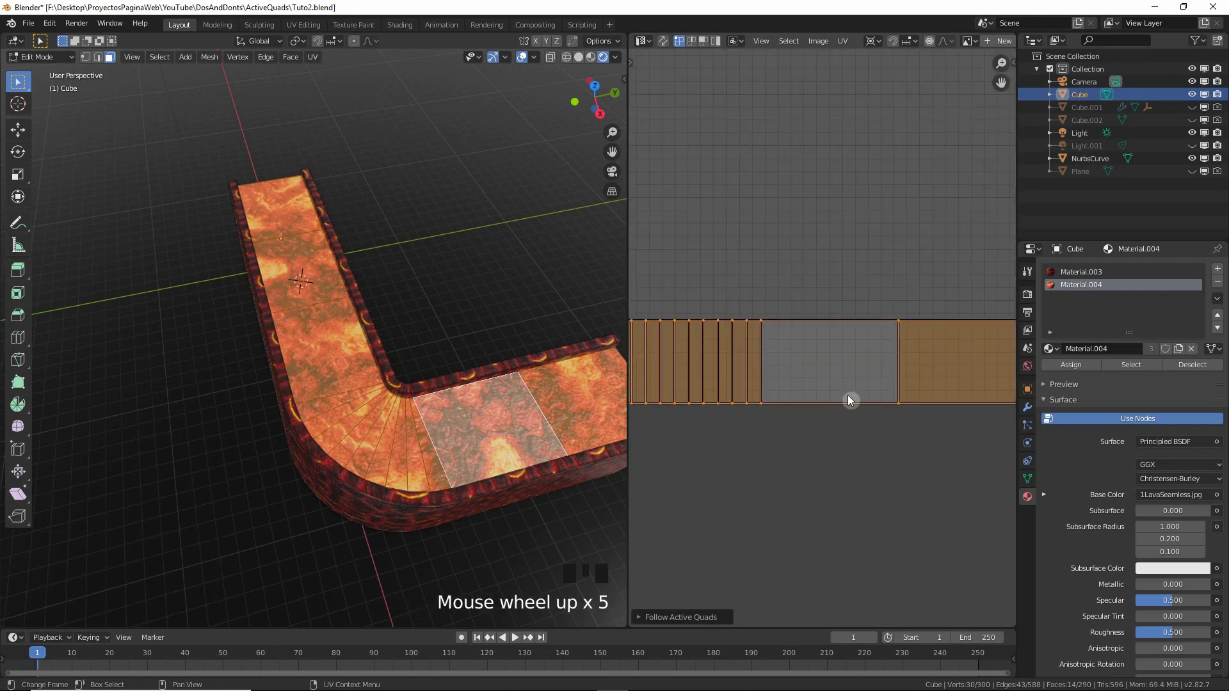
pyautogui.press('Tab')
pyautogui.moveTo(423, 371); pyautogui.dragTo(363, 356, button='middle')
# Step: Undo the Follow Active Quads unwrap of the lava floor and return to its curved UV layout
pyautogui.hotkey('ctrl', 'z')
pyautogui.hotkey('ctrl', 'z')
pyautogui.scroll(3, 798, 359)
pyautogui.keyDown('shift'); pyautogui.moveTo(798, 359); pyautogui.dragTo(796, 359, button='middle'); pyautogui.keyUp('shift')
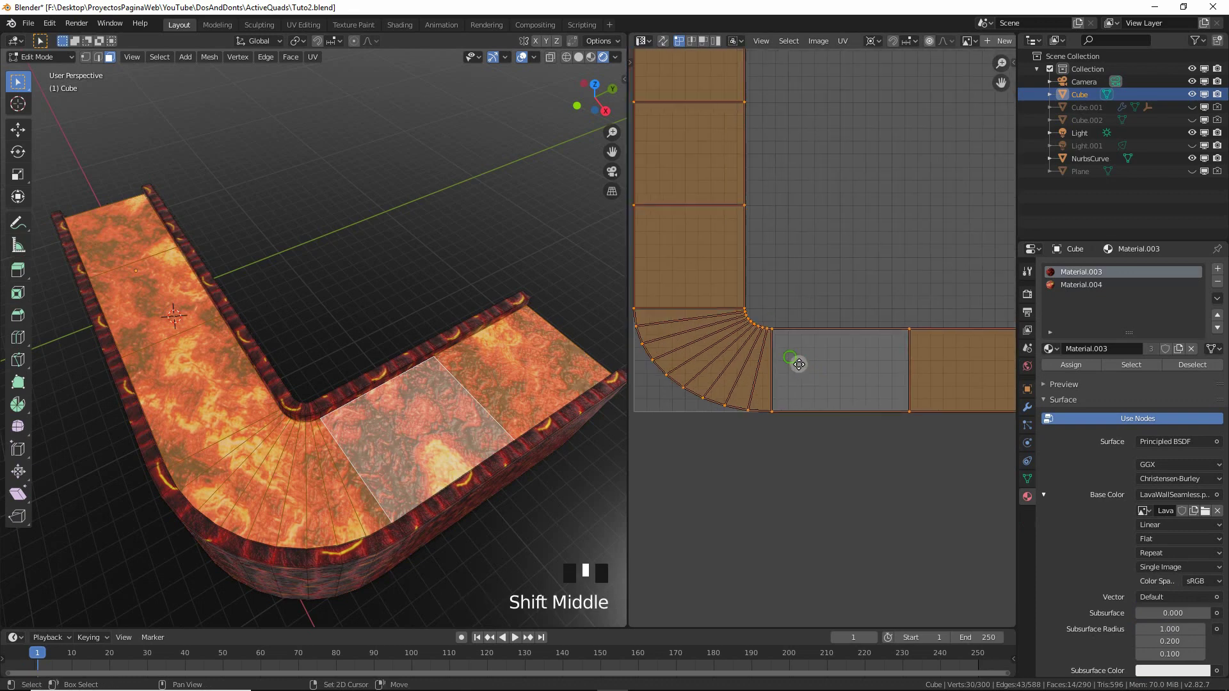
pyautogui.scroll(2, 859, 415)
pyautogui.scroll(-5, 860, 415)
pyautogui.scroll(7, 864, 403)
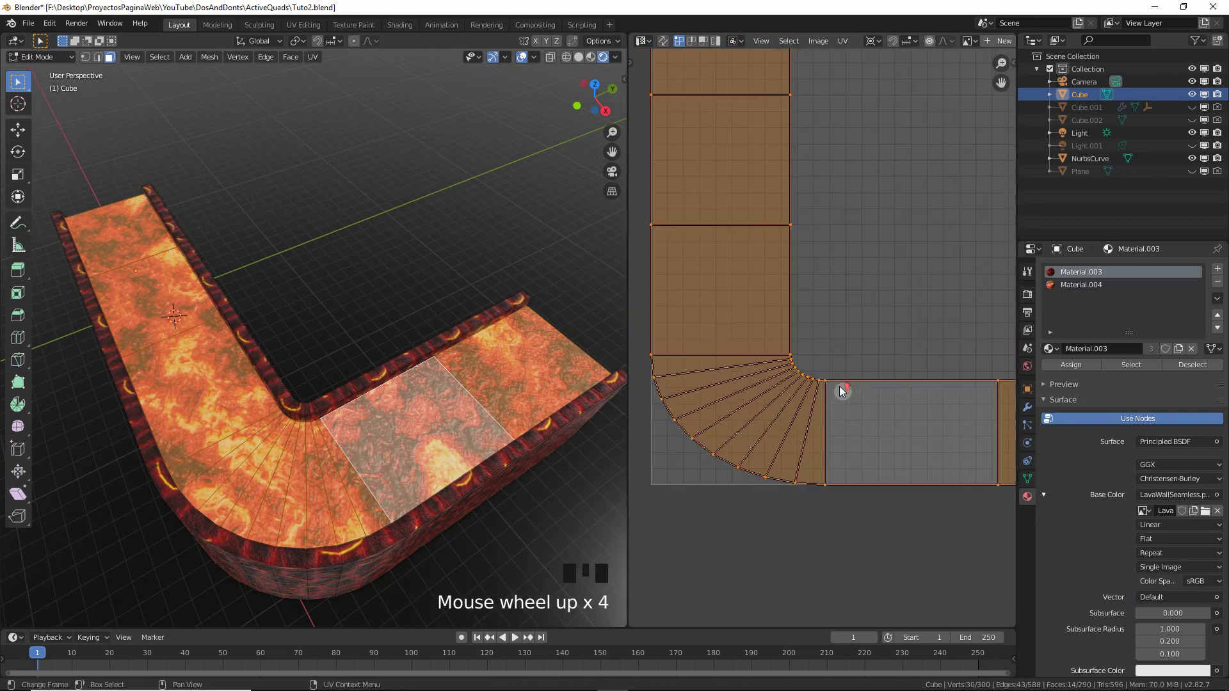
# Step: Circle-select only the corner's wedge faces in UV face mode and try Follow Active Quads on them
pyautogui.keyDown('shift'); pyautogui.moveTo(856, 437); pyautogui.dragTo(813, 365, button='middle'); pyautogui.keyUp('shift')
pyautogui.doubleClick(693, 316)
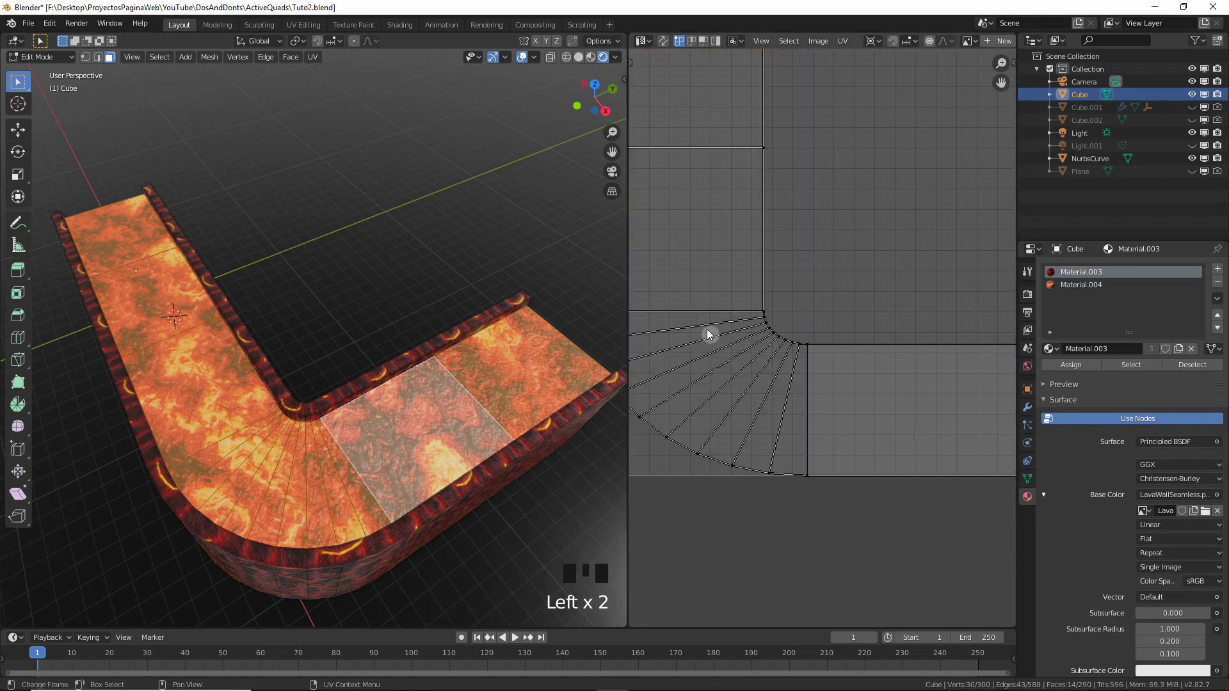
pyautogui.press('3')
pyautogui.click(694, 312)
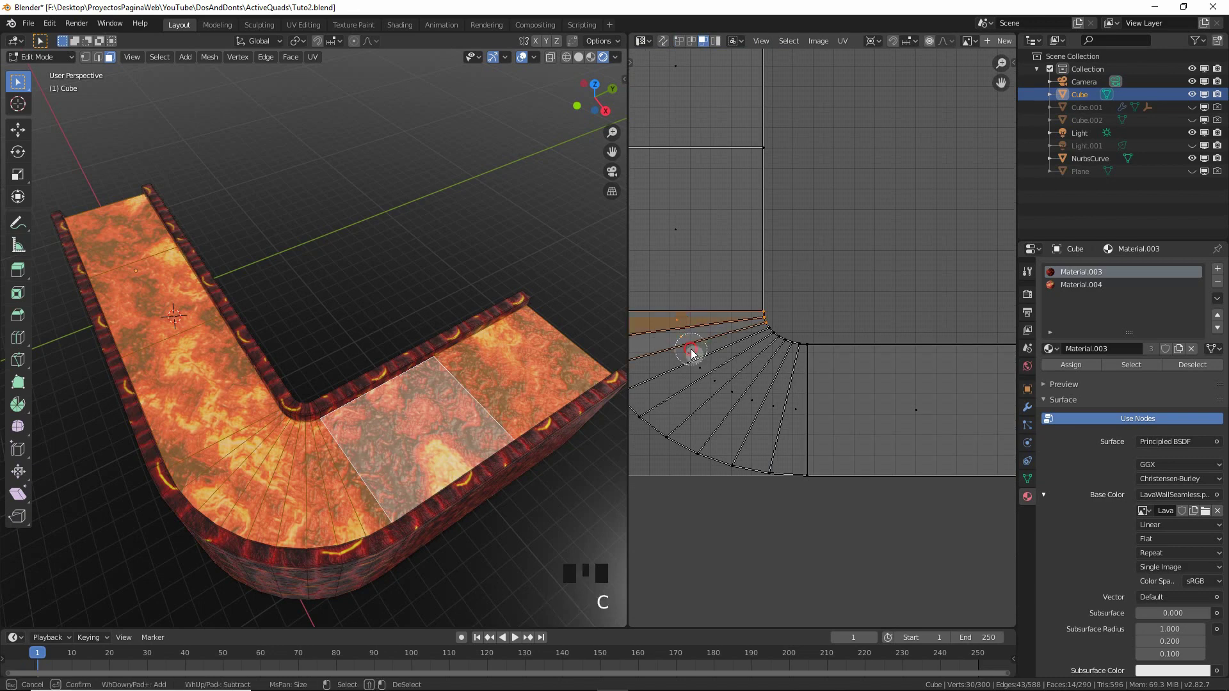
pyautogui.moveTo(691, 352); pyautogui.dragTo(785, 414)
pyautogui.rightClick(752, 394)
pyautogui.click(747, 392)
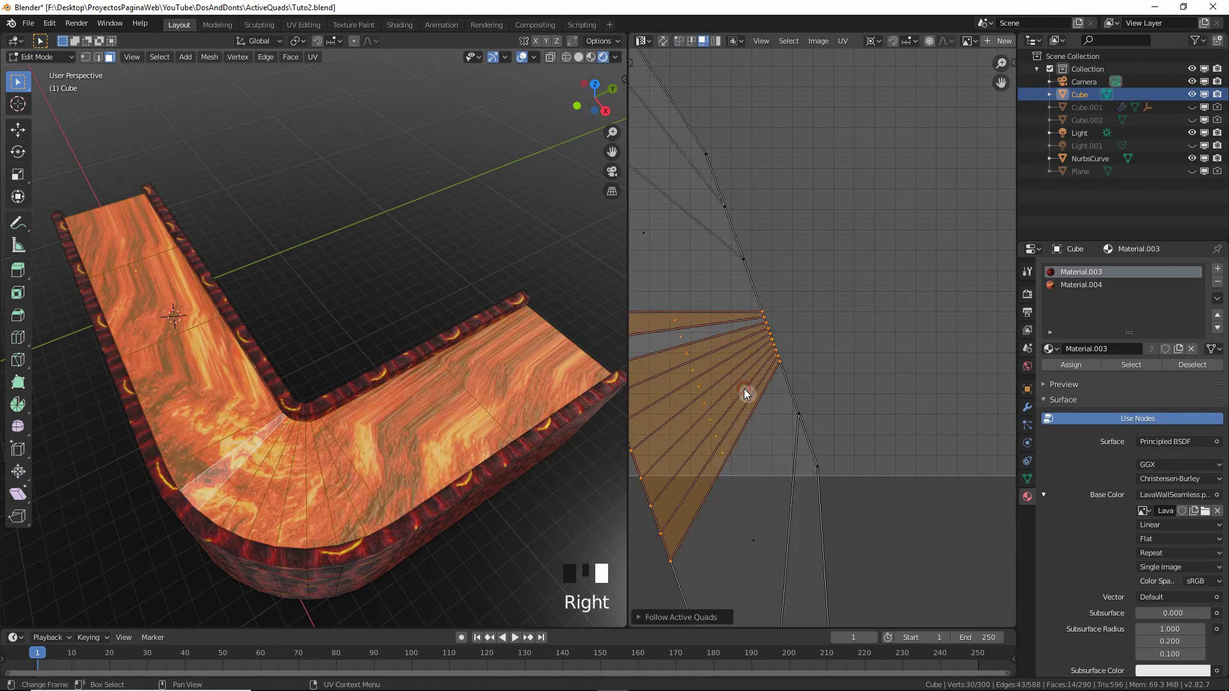
# Step: Examine the distorted corner layout and undo the Follow Active Quads unwrap of the wedge faces
pyautogui.scroll(-4, 754, 392)
pyautogui.scroll(-2, 787, 398)
pyautogui.scroll(4, 801, 381)
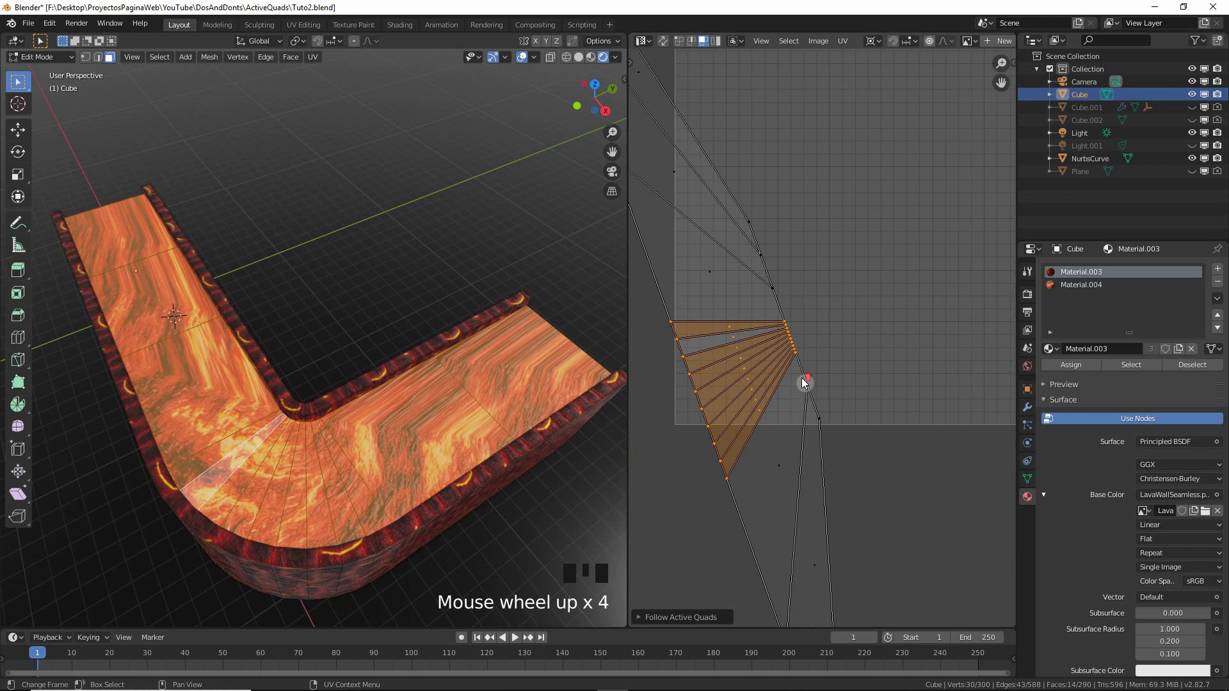
pyautogui.scroll(-4, 804, 382)
pyautogui.hotkey('ctrl', 'z')
pyautogui.scroll(7, 805, 384)
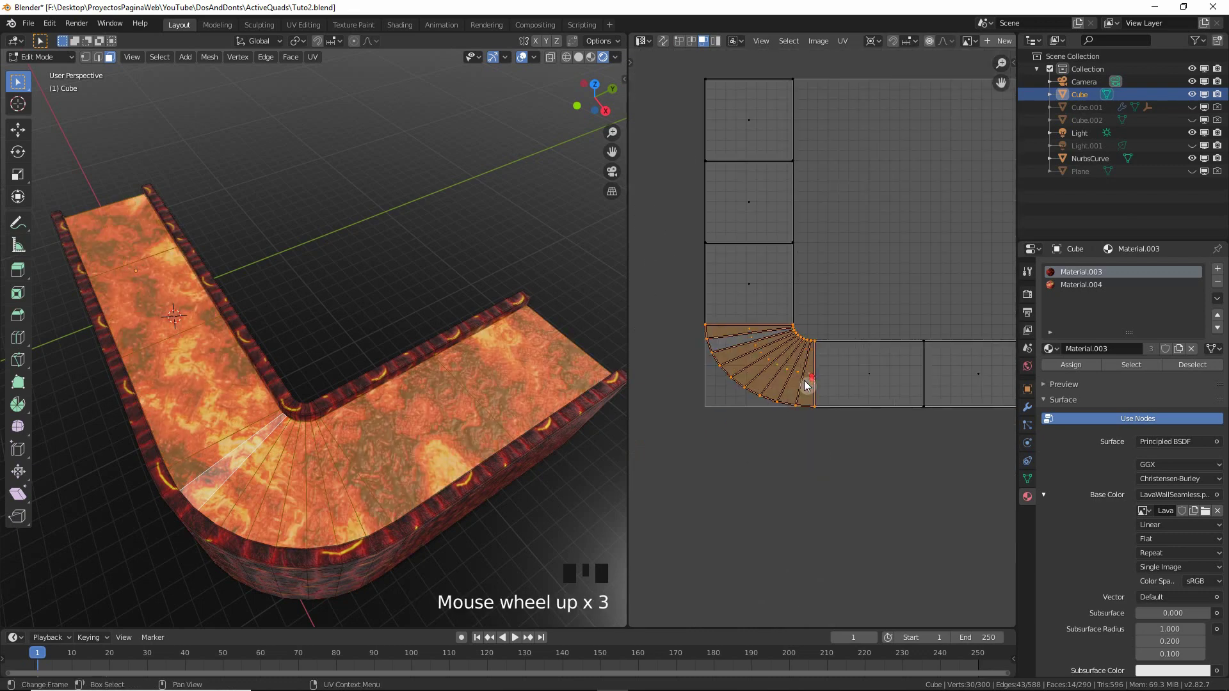
# Step: Level the two inner UV vertices of the corner wedge beside the straight quad by scaling along Y about the median point
pyautogui.click(788, 356)
pyautogui.scroll(3, 789, 357)
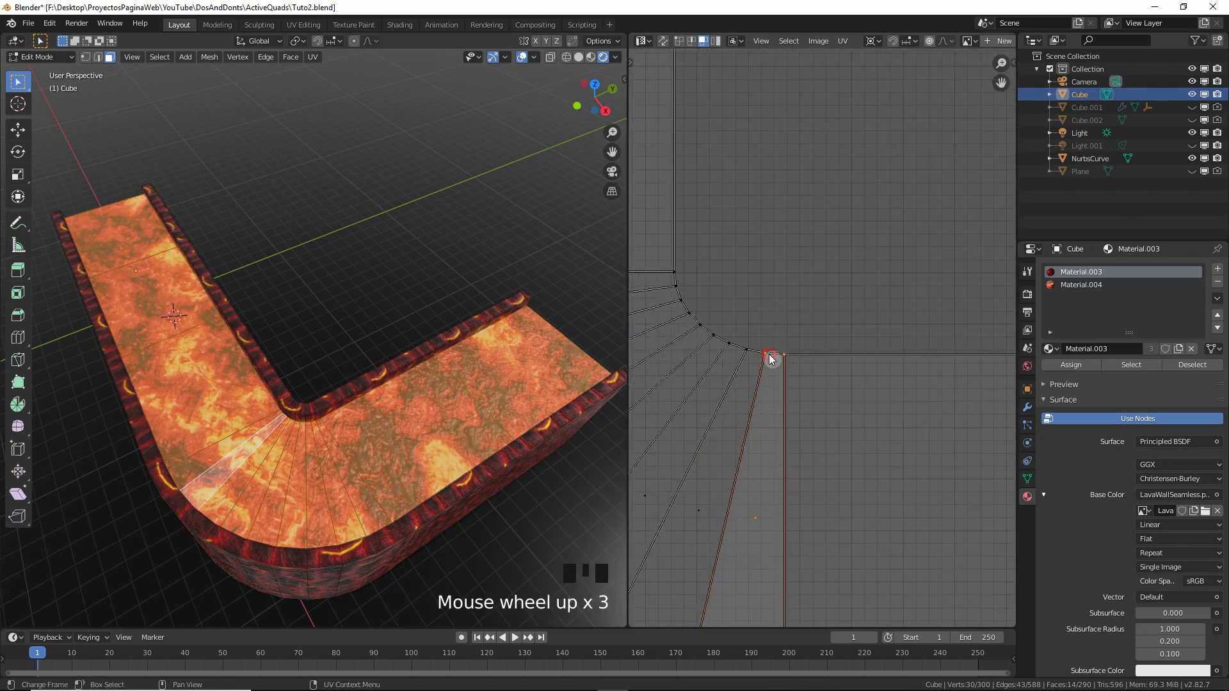
pyautogui.click(786, 360)
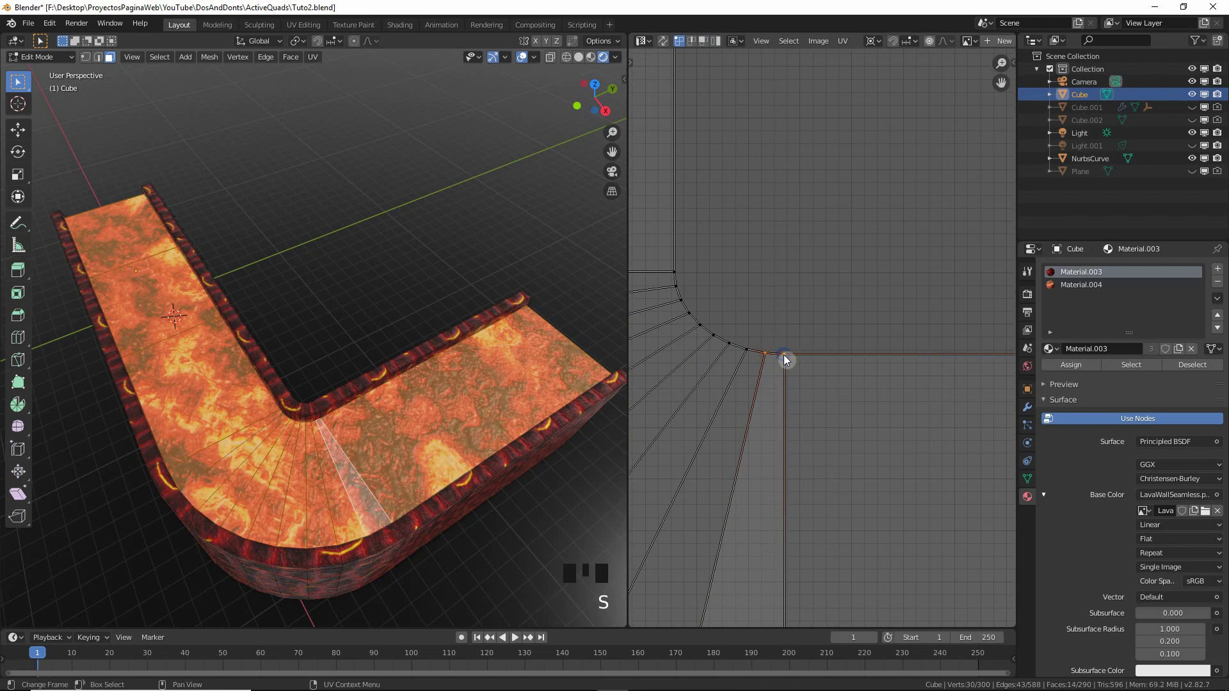
pyautogui.click(874, 41)
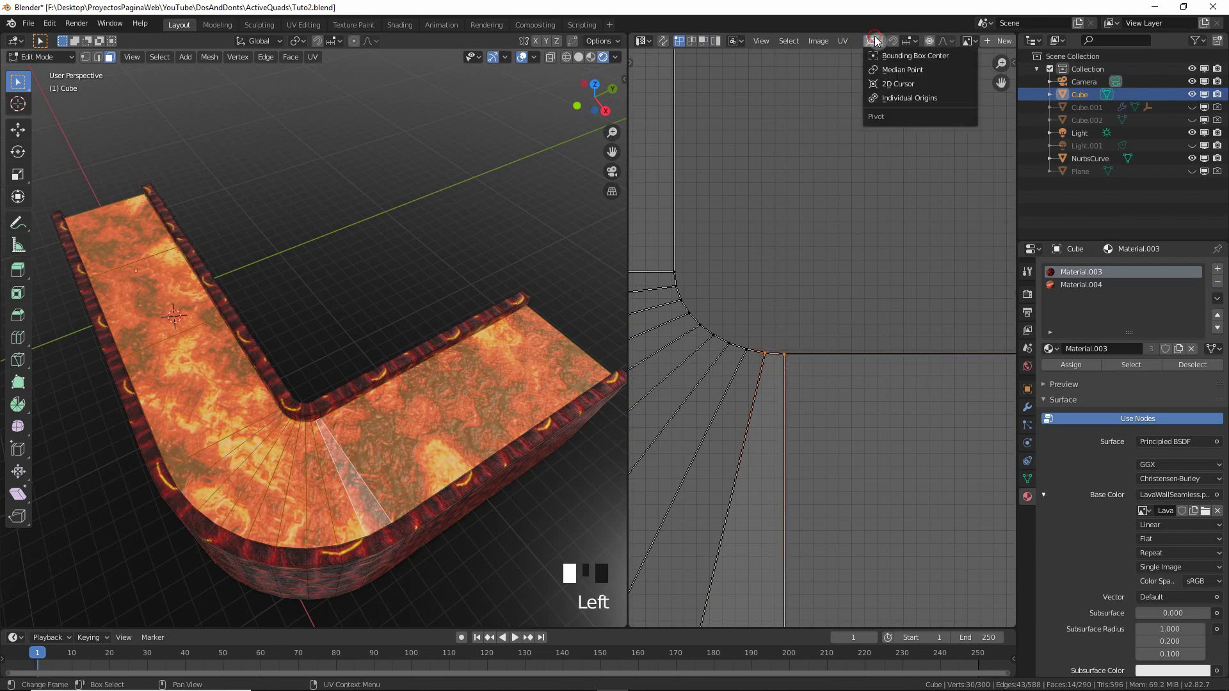
pyautogui.click(904, 71)
pyautogui.press('s')
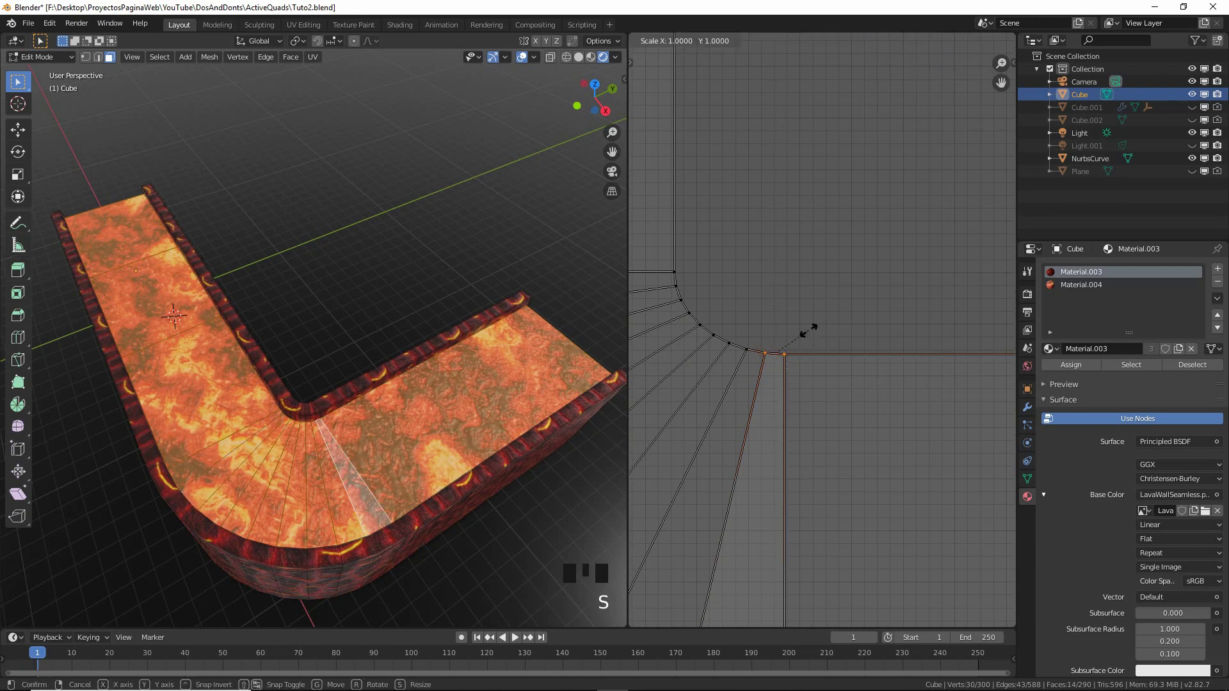
pyautogui.press('Return')
# Step: Level the same wedge's two outer UV vertices along Y and straighten its edge shared with the straight quad
pyautogui.keyDown('shift'); pyautogui.moveTo(744, 457); pyautogui.dragTo(775, 393, button='middle'); pyautogui.keyUp('shift')
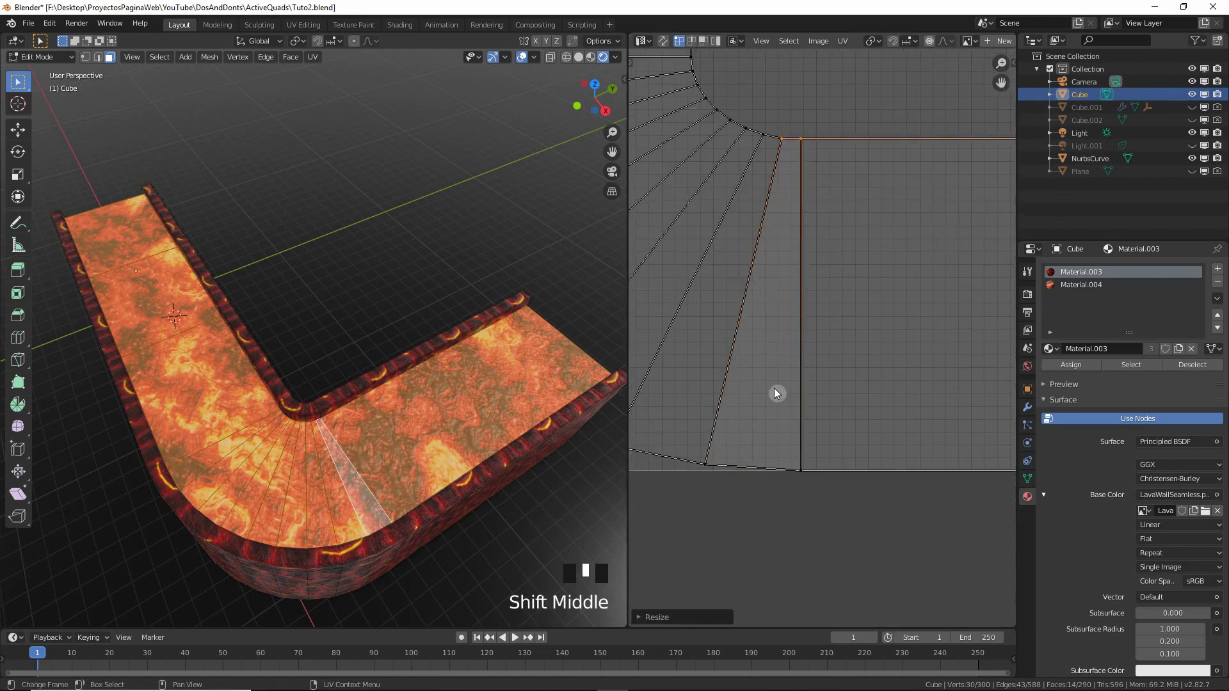
pyautogui.click(704, 464)
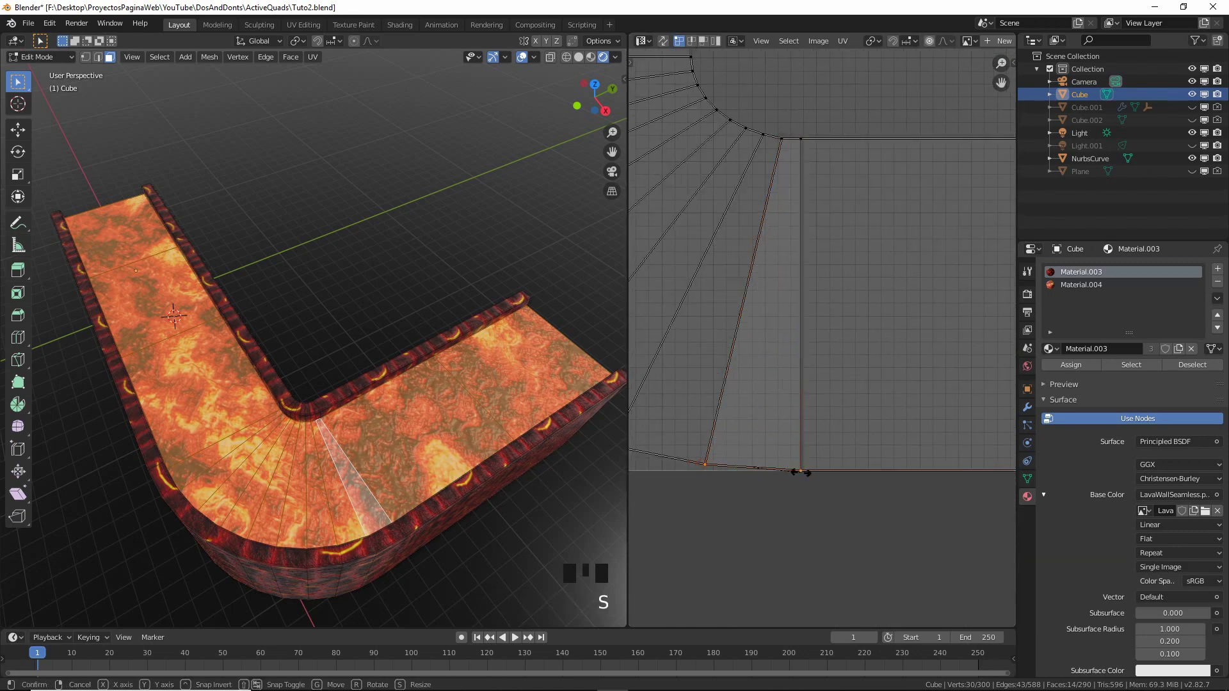
pyautogui.click(802, 476)
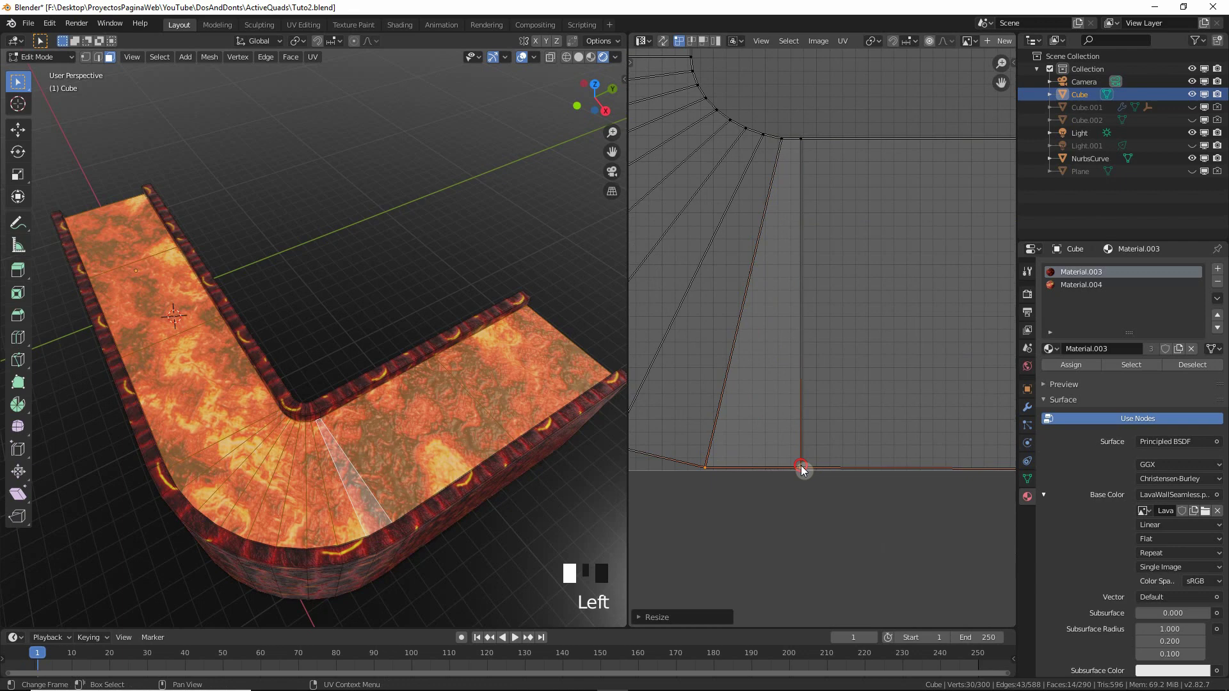
pyautogui.press('s')
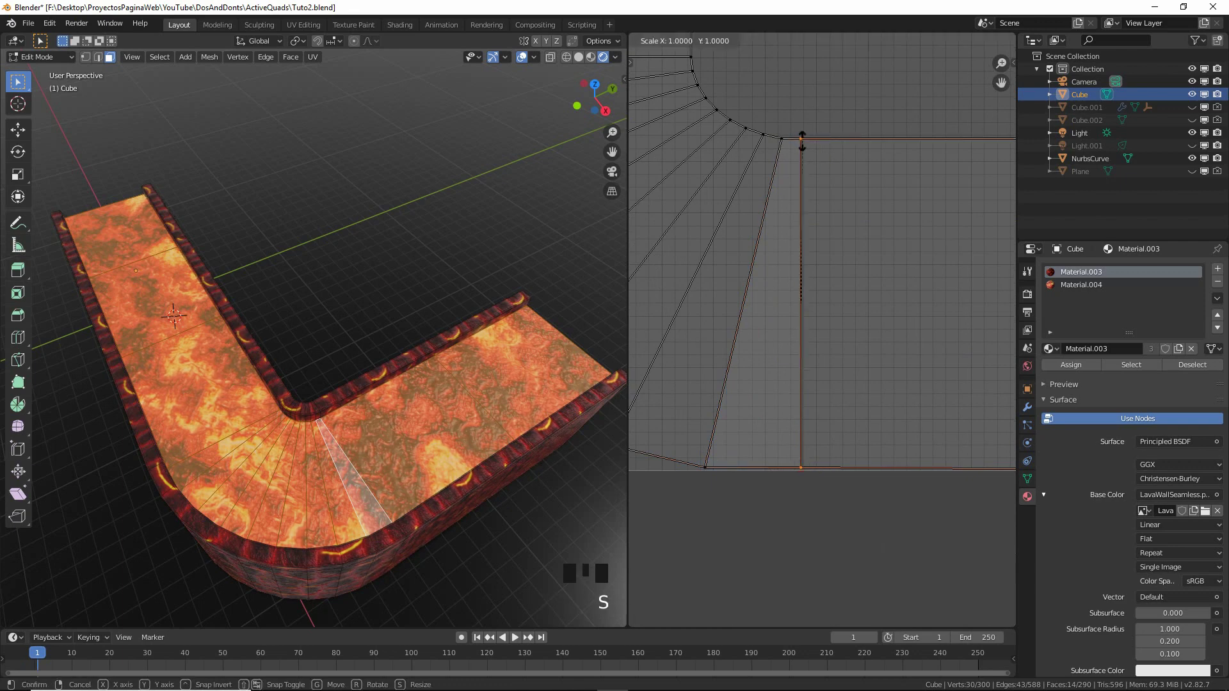
pyautogui.click(803, 142)
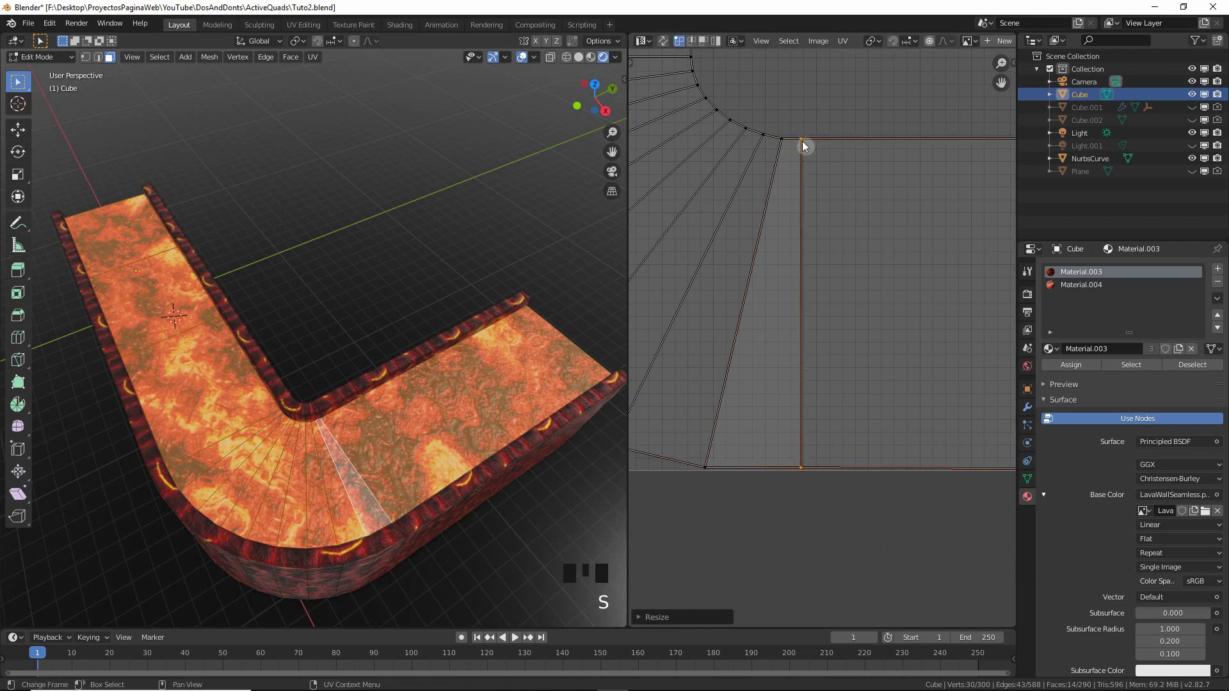
# Step: Try straightening the wedge's slanted edge by scaling its two end vertices along X, and undo the scaling
pyautogui.press('s')
pyautogui.click(707, 469)
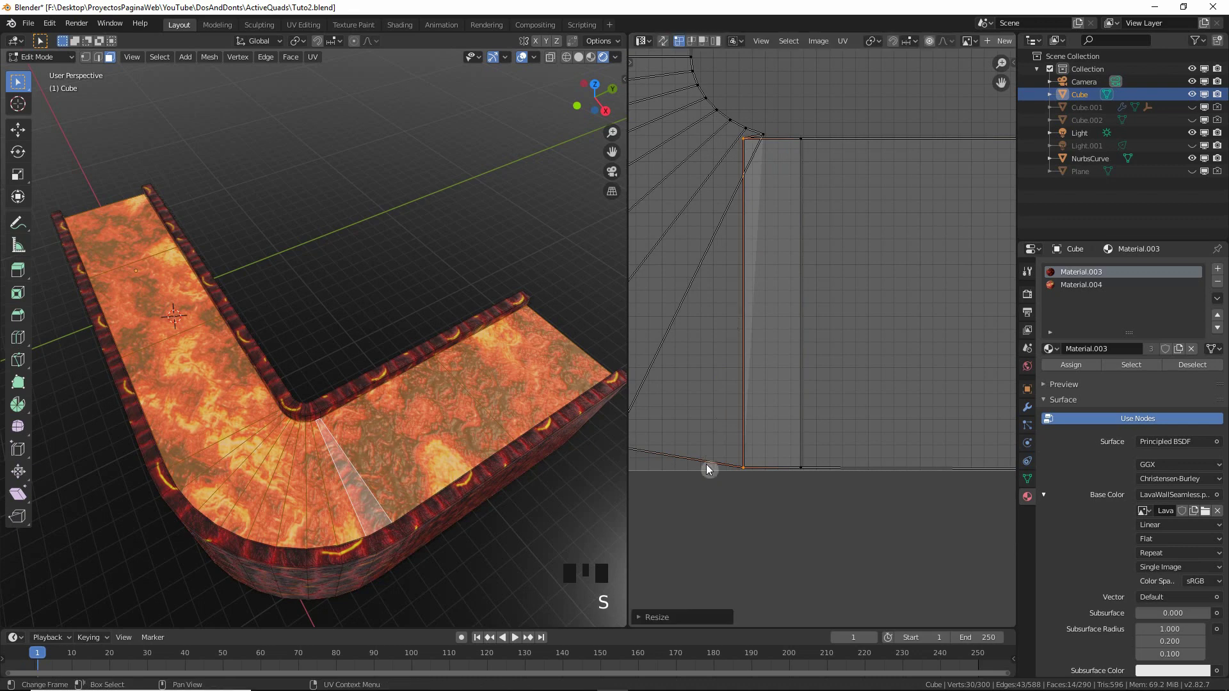
pyautogui.click(844, 41)
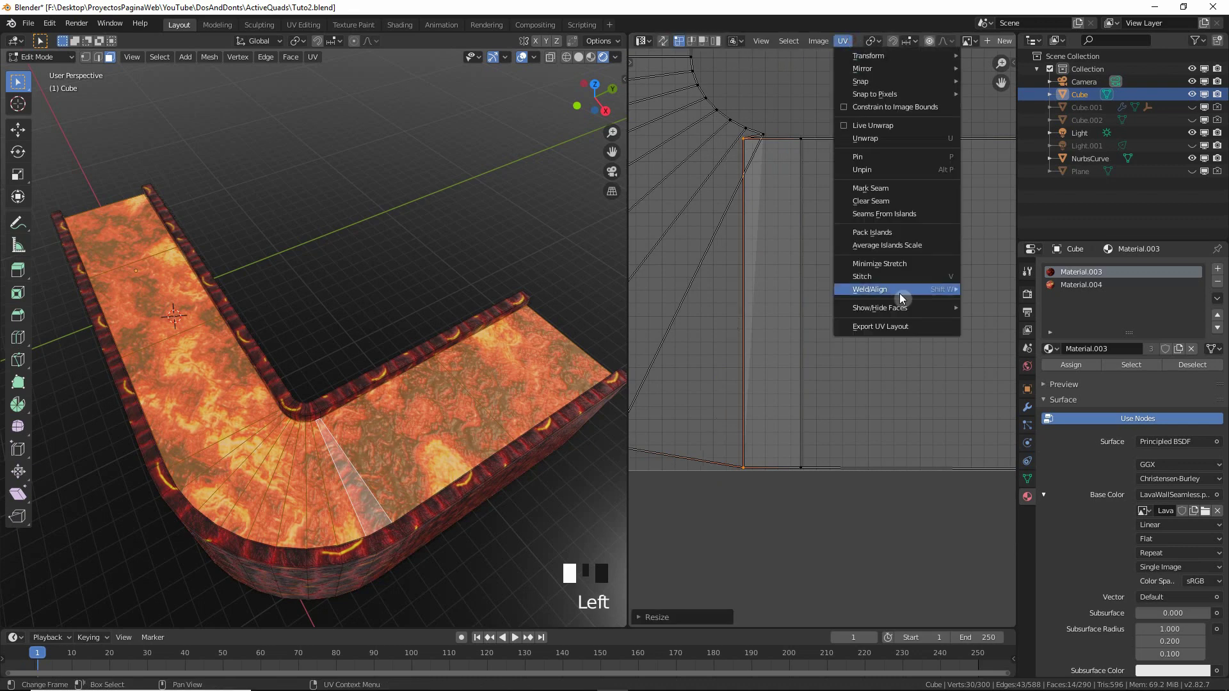
pyautogui.hotkey('ctrl', 'z')
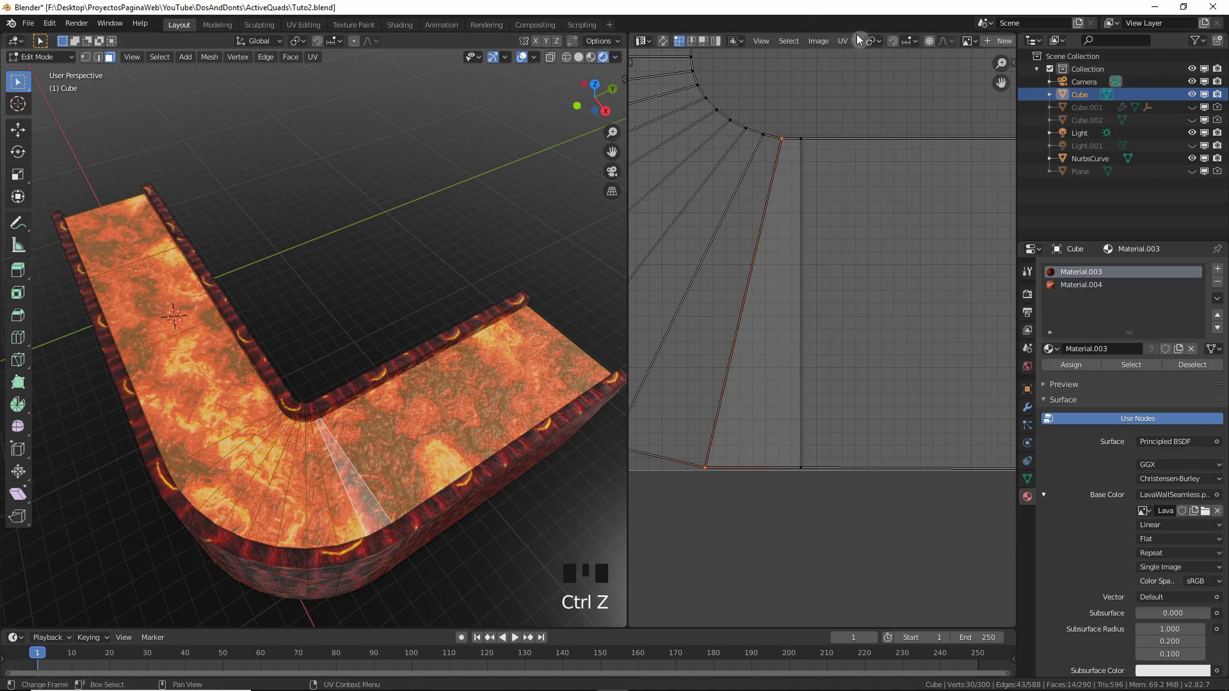
# Step: Straighten the wedge's slanted edge by applying Align X to its two end vertices
pyautogui.click(844, 41)
pyautogui.moveTo(889, 289)
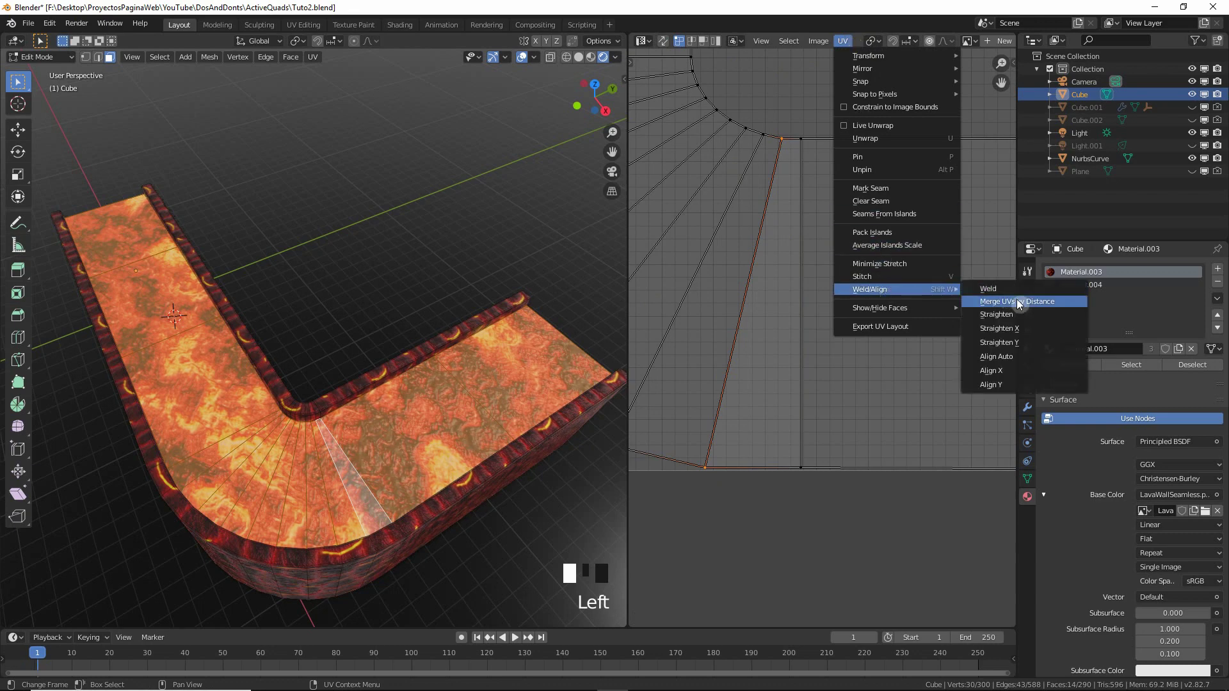
pyautogui.click(1019, 374)
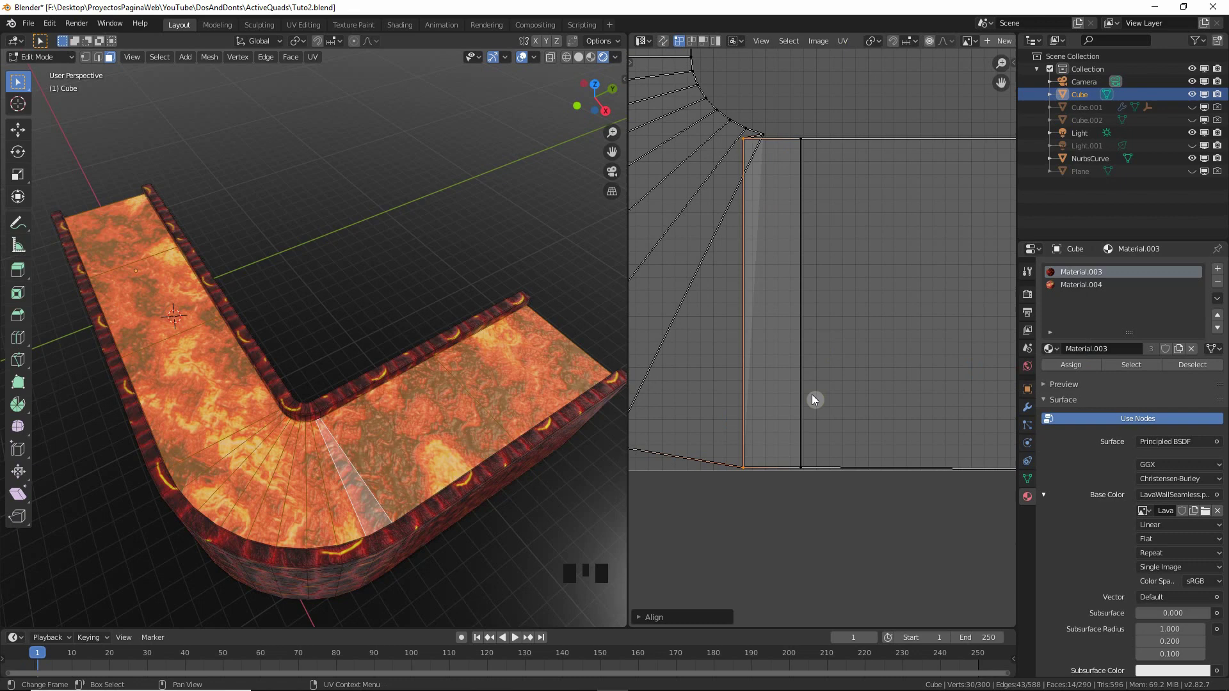
# Step: Unwrap all the lava floor's UV faces with Follow Active Quads, using the straightened corner wedge as the active face
pyautogui.scroll(-4, 836, 362)
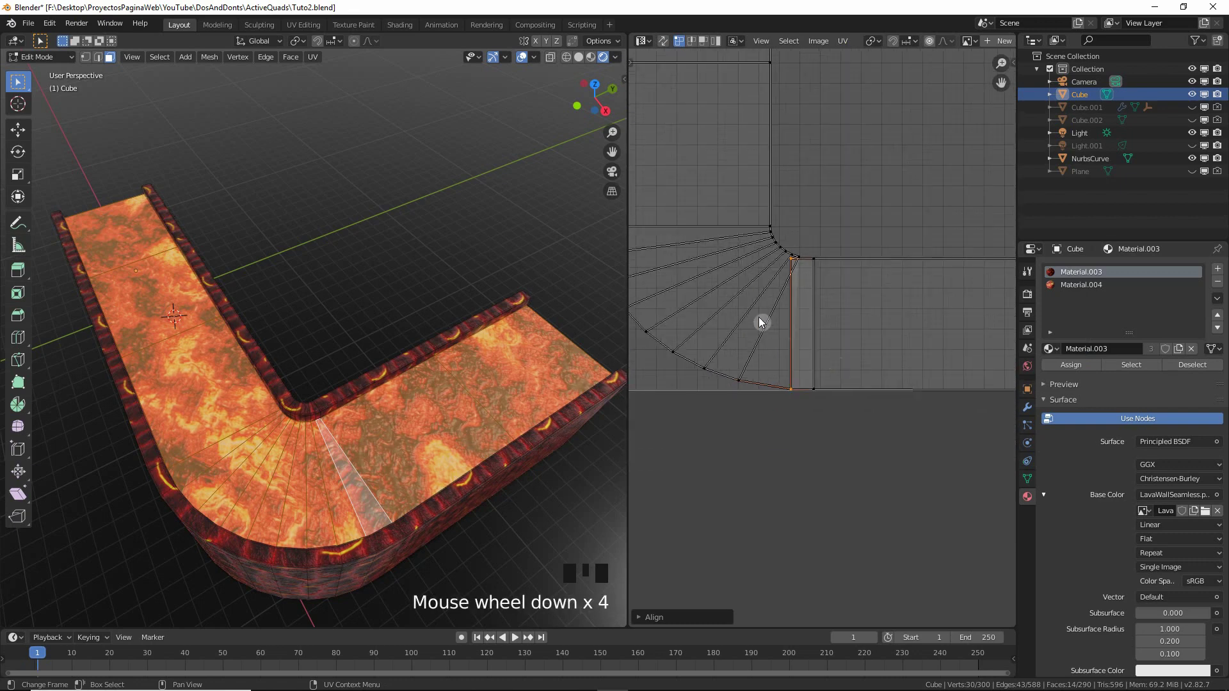
pyautogui.press('3')
pyautogui.scroll(-2, 775, 296)
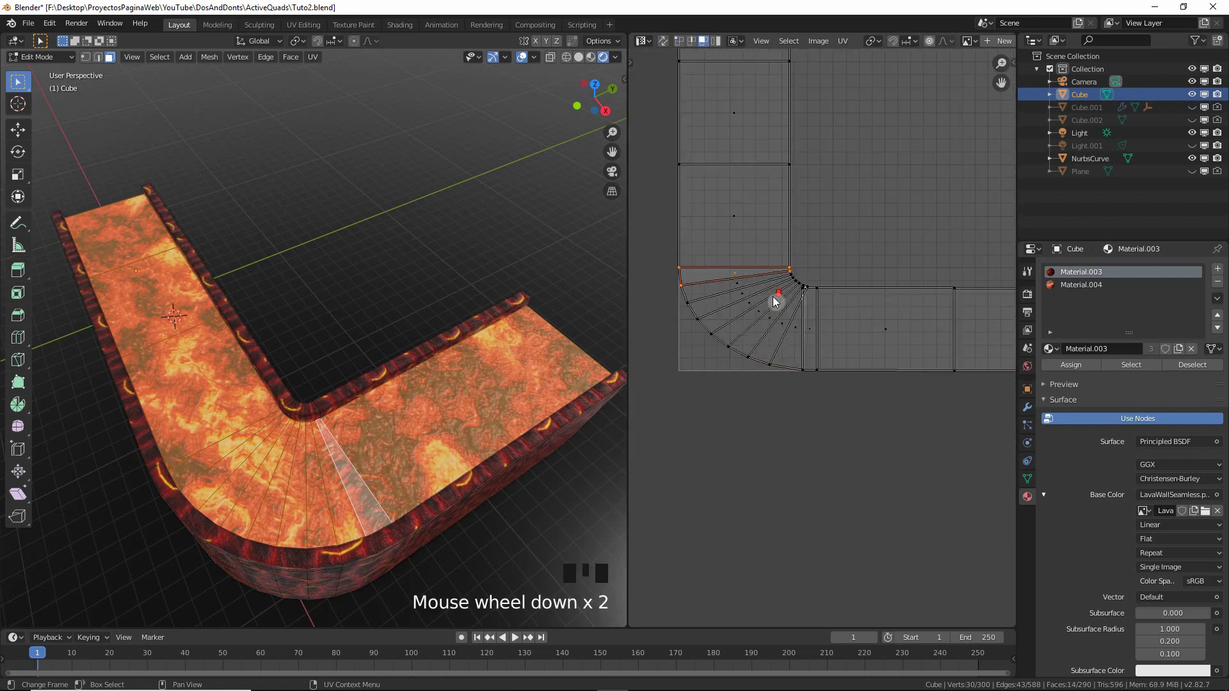
pyautogui.press('a')
pyautogui.keyDown('shift'); pyautogui.click(810, 332); pyautogui.keyUp('shift')
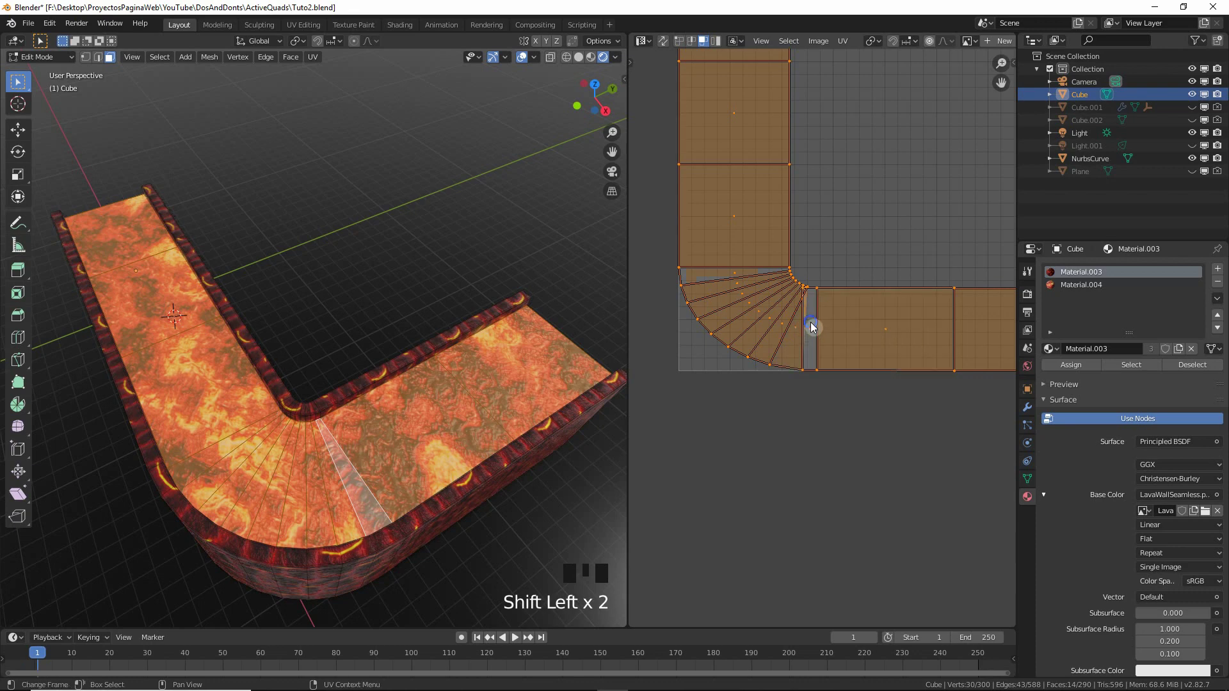
pyautogui.moveTo(812, 328); pyautogui.dragTo(812, 328, button='right')
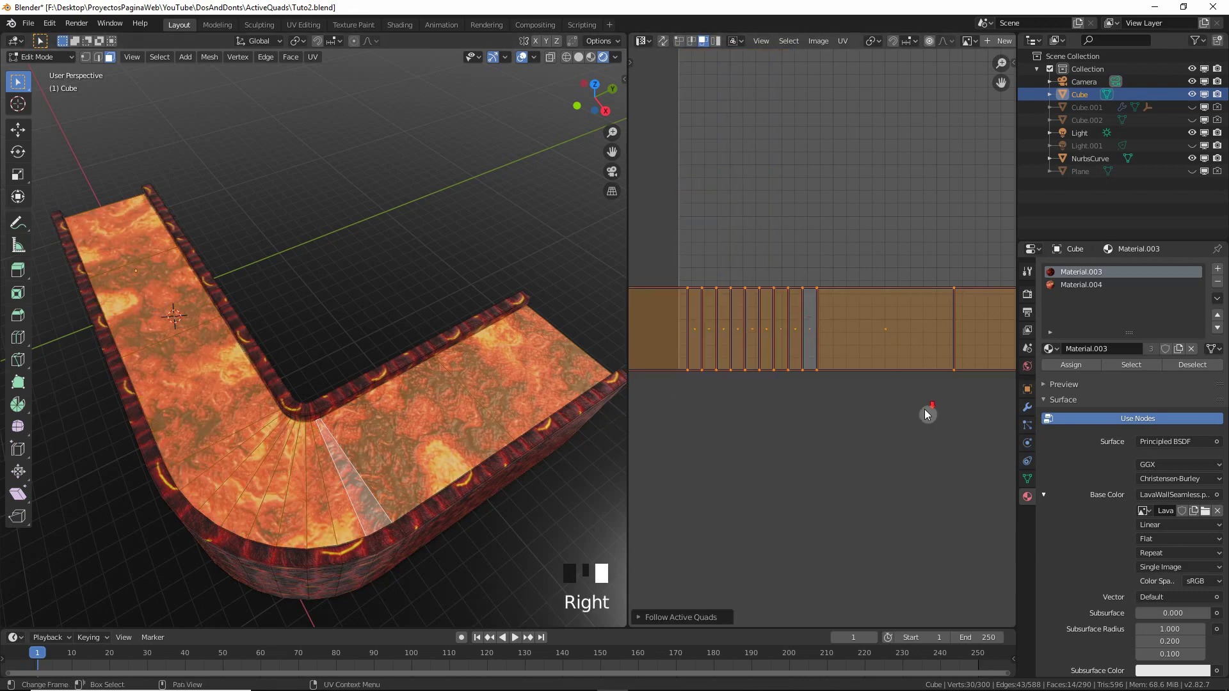
# Step: Inspect the straightened UV strip and check the lava texture around the bend in Object Mode
pyautogui.scroll(-5, 924, 410)
pyautogui.scroll(6, 906, 399)
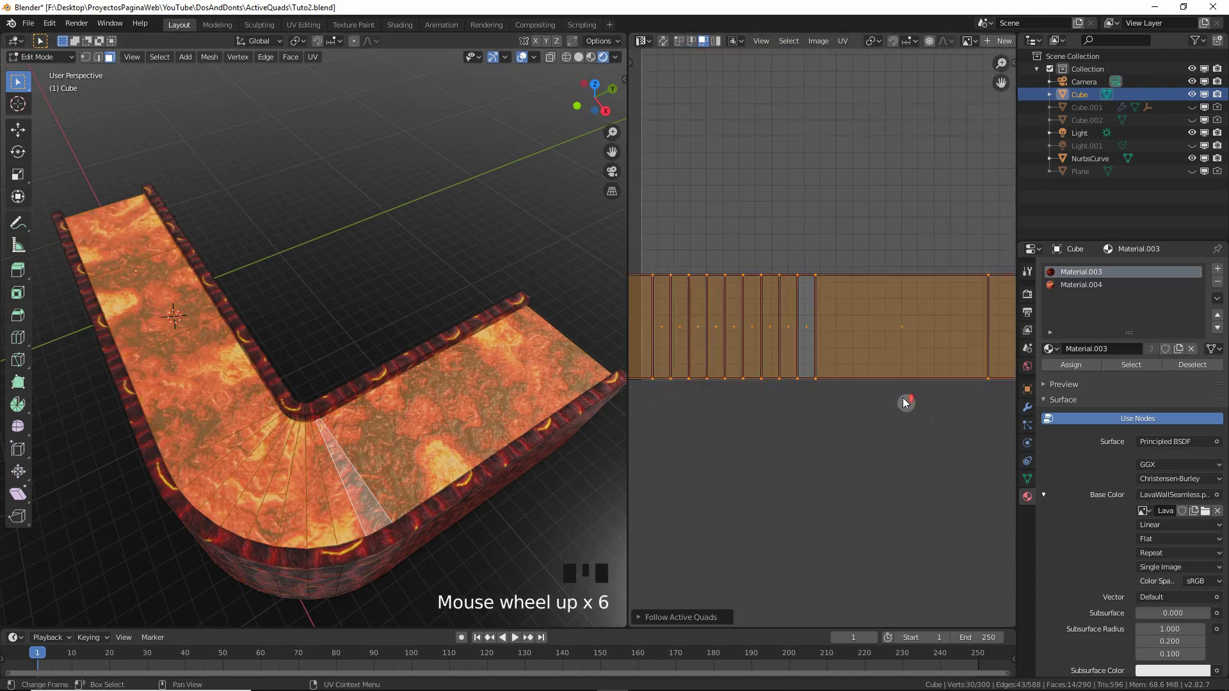
pyautogui.scroll(-3, 896, 394)
pyautogui.press('Tab')
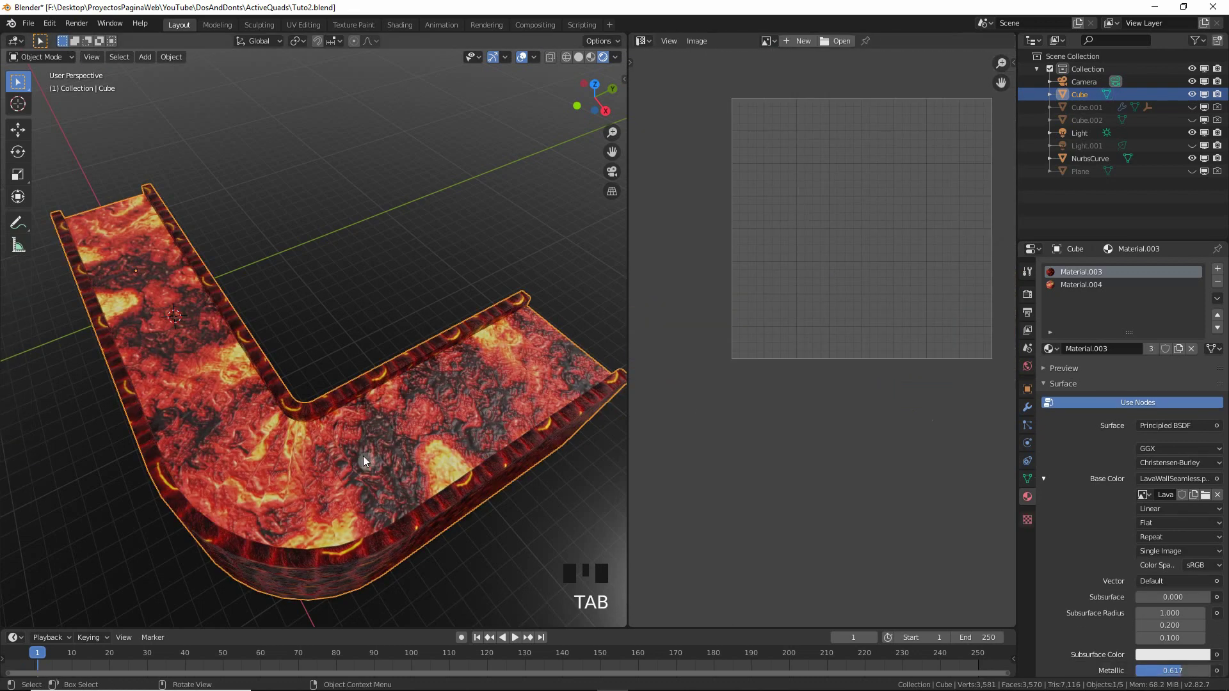
pyautogui.press('Tab')
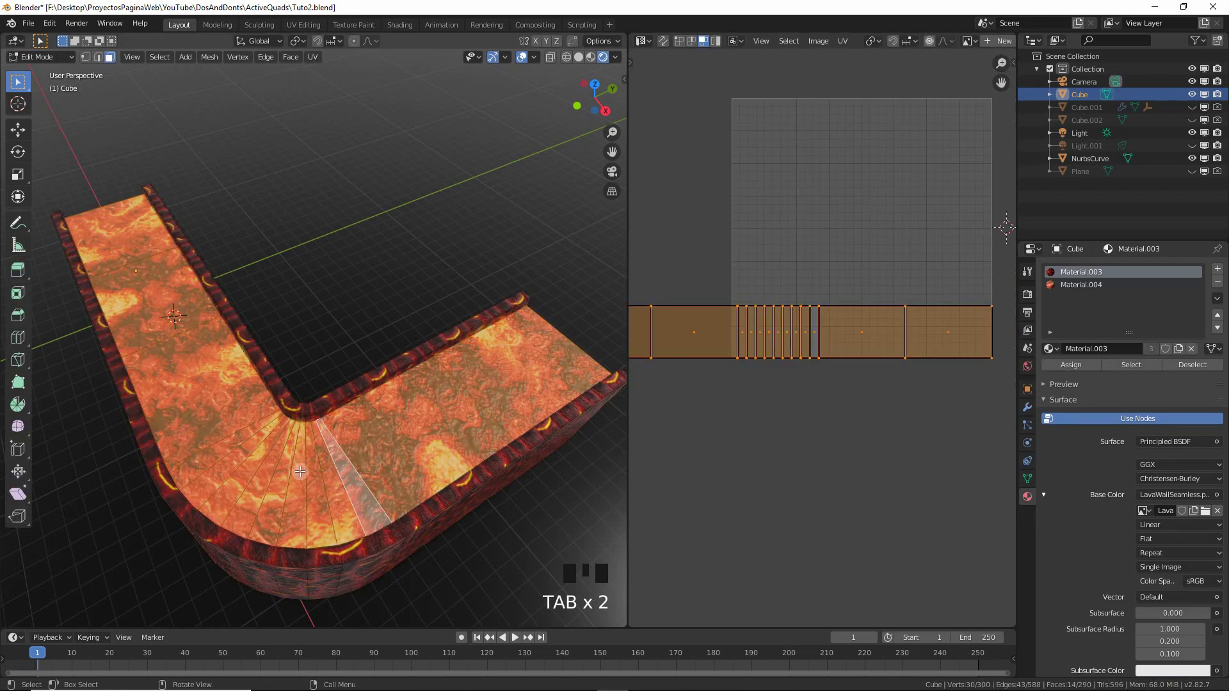
# Step: Add four evenly spaced loop cuts along the lava floor, following the track around the bend, without sliding them
pyautogui.hotkey('ctrl', 'r')
pyautogui.scroll(1, 288, 469)
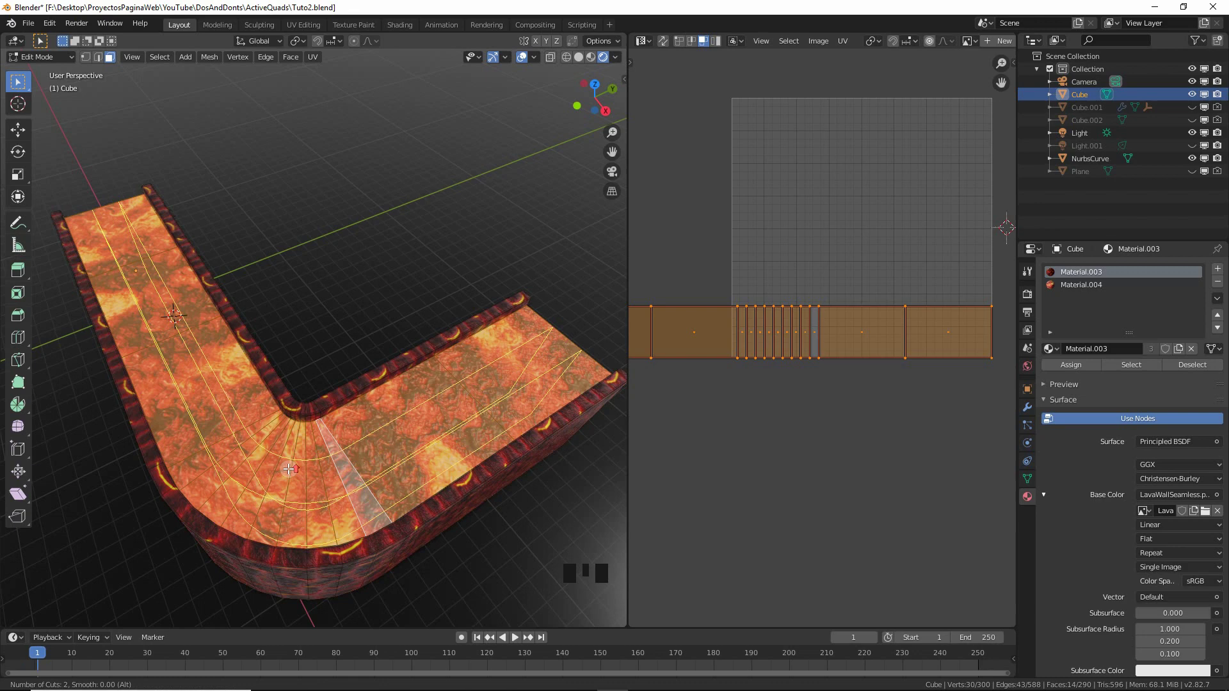
pyautogui.scroll(6, 289, 469)
pyautogui.click(289, 469)
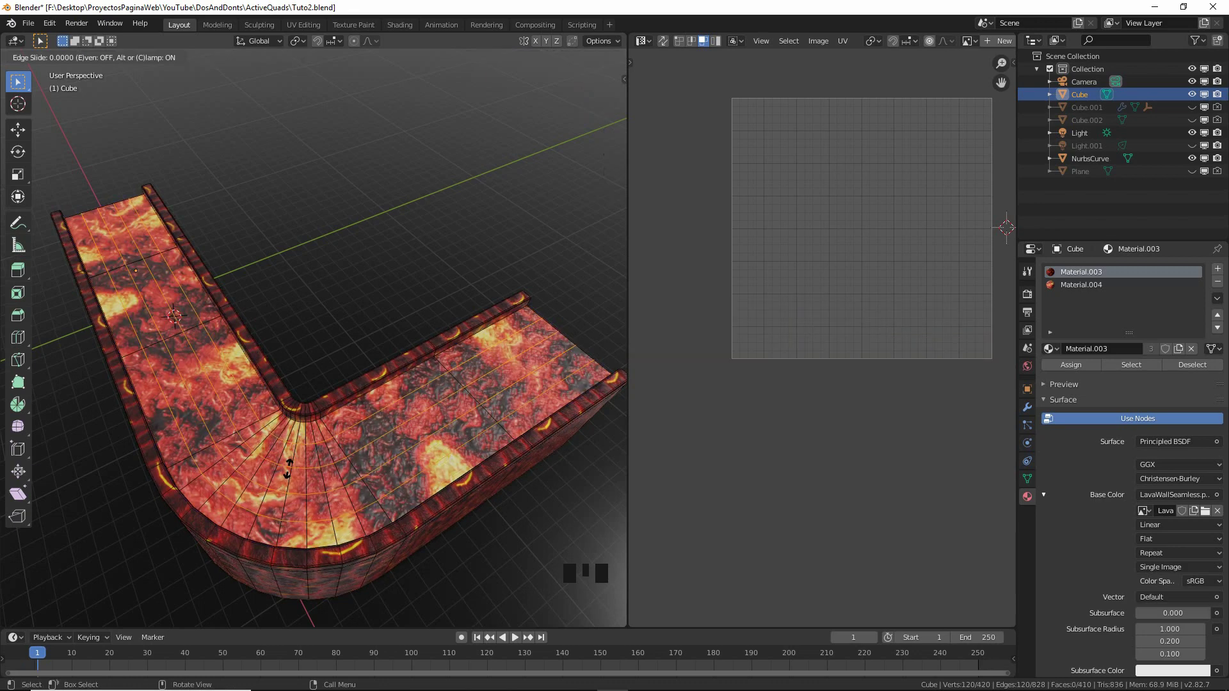
pyautogui.rightClick(291, 467)
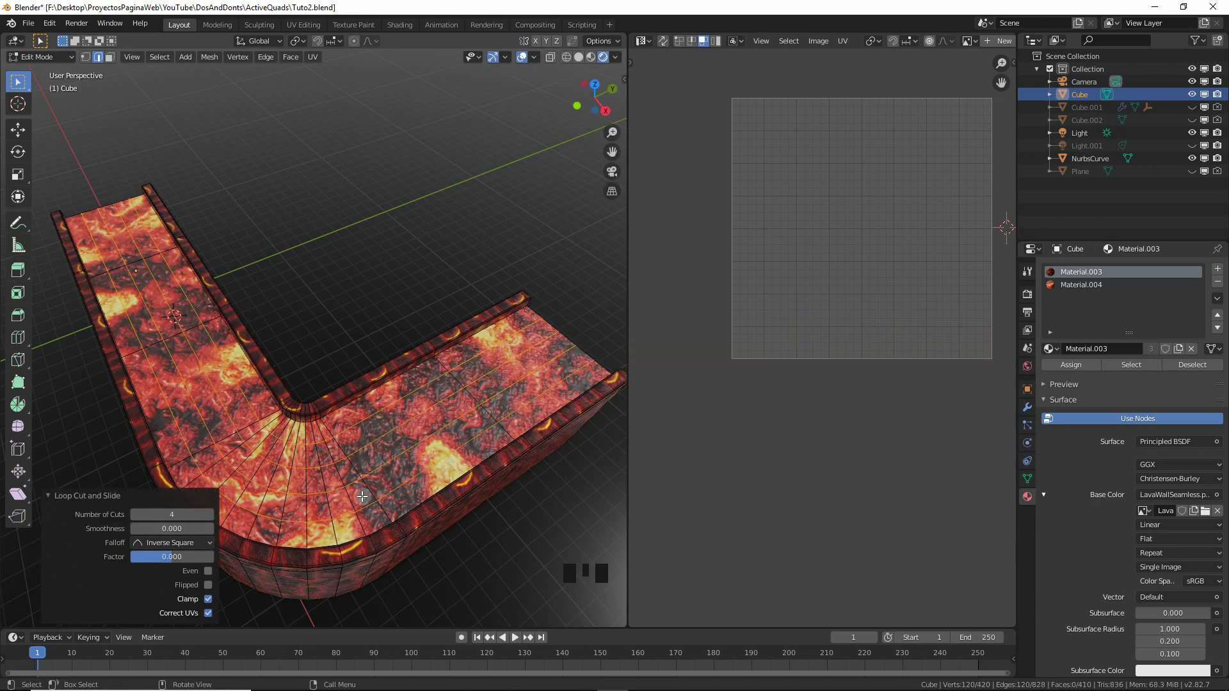
# Step: Select the lava floor's faces around the bend and subdivide them into a denser grid
pyautogui.click(184, 382)
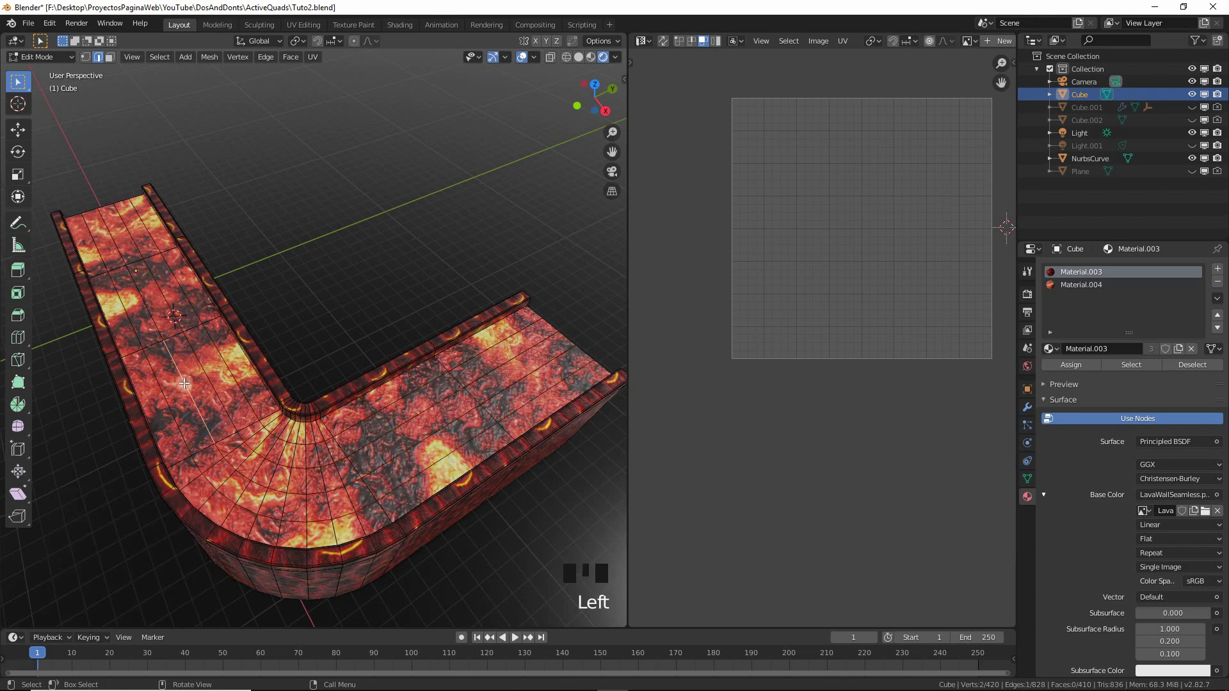
pyautogui.press('3')
pyautogui.press('c')
pyautogui.moveTo(275, 451)
pyautogui.mouseDown()
pyautogui.moveTo(298, 441)
pyautogui.moveTo(325, 519)
pyautogui.moveTo(206, 477)
pyautogui.moveTo(281, 468)
pyautogui.mouseUp()
pyautogui.rightClick(300, 488)
pyautogui.moveTo(303, 493)
pyautogui.mouseDown(button='middle')
pyautogui.moveTo(260, 499)
pyautogui.moveTo(272, 492)
pyautogui.mouseUp(button='middle')
pyautogui.moveTo(271, 491); pyautogui.dragTo(294, 477, button='middle')
pyautogui.press('space')
pyautogui.press('Return')
pyautogui.click(216, 523)
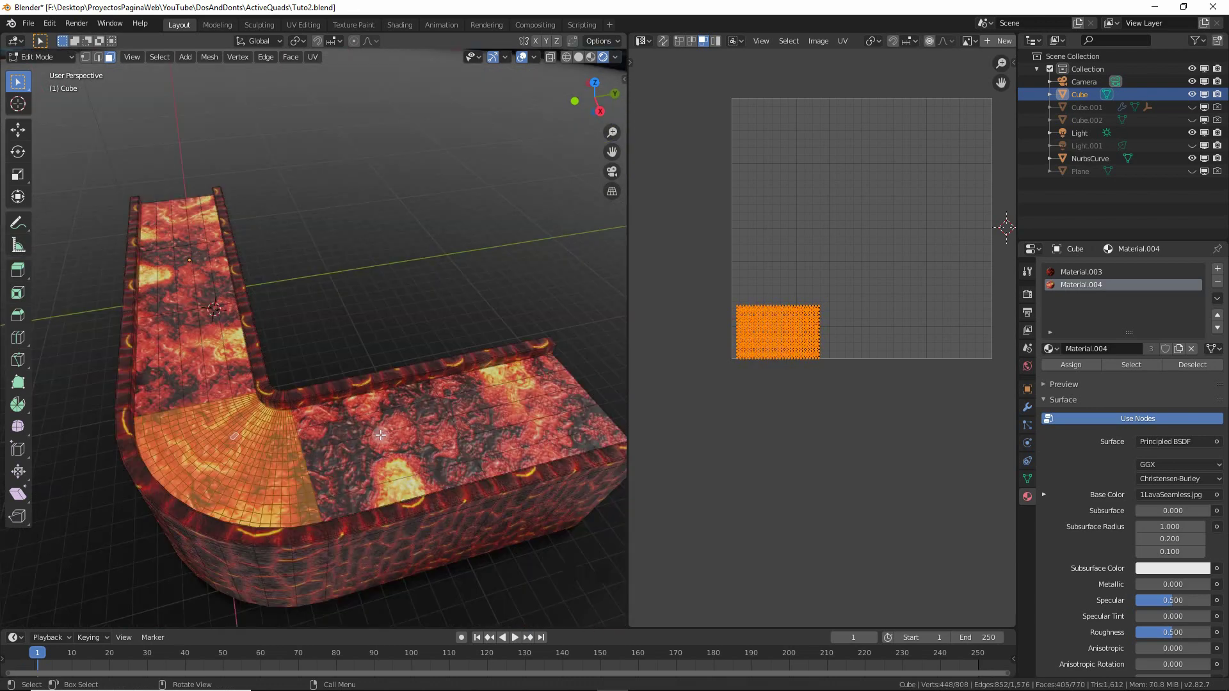
# Step: Extend the selection to the whole lava floor with Select Similar set to Co-planar
pyautogui.press('space')
pyautogui.write('select sim')
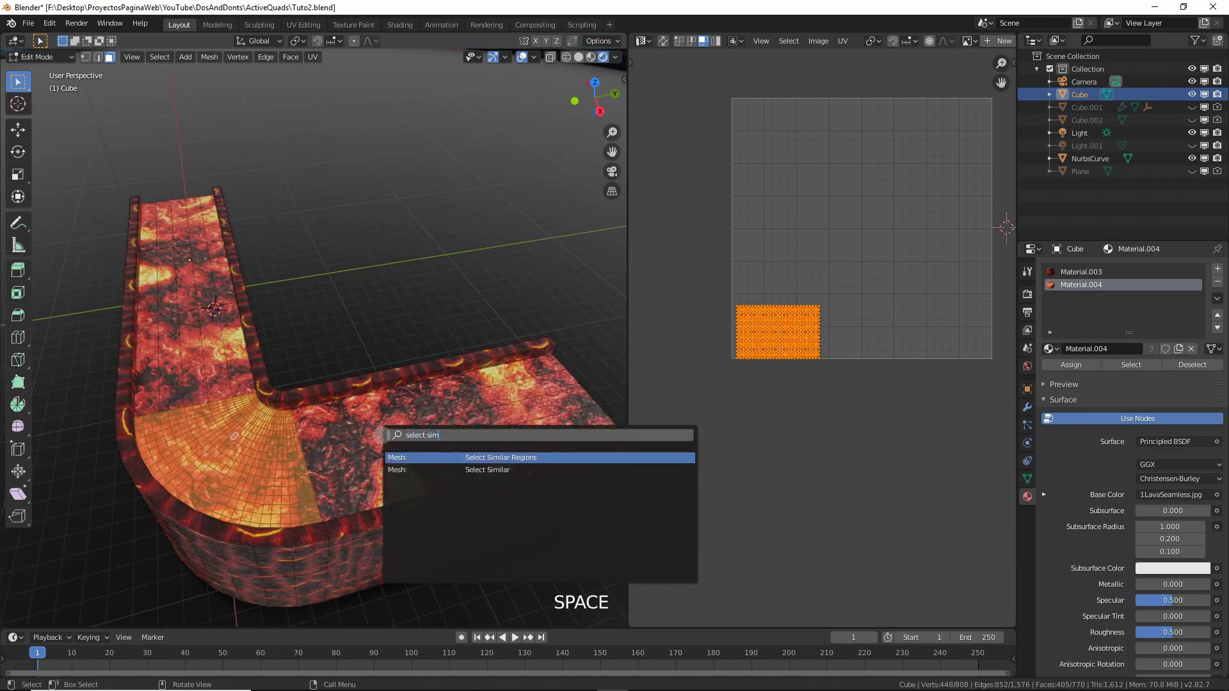
pyautogui.press('Down')
pyautogui.press('Return')
pyautogui.click(380, 435)
pyautogui.moveTo(380, 434); pyautogui.dragTo(335, 433, button='middle')
pyautogui.scroll(-2, 335, 433)
# Step: Try moving the selected floor faces, and try sliding their UVs along X to preview the lava flowing around the bend
pyautogui.press('g')
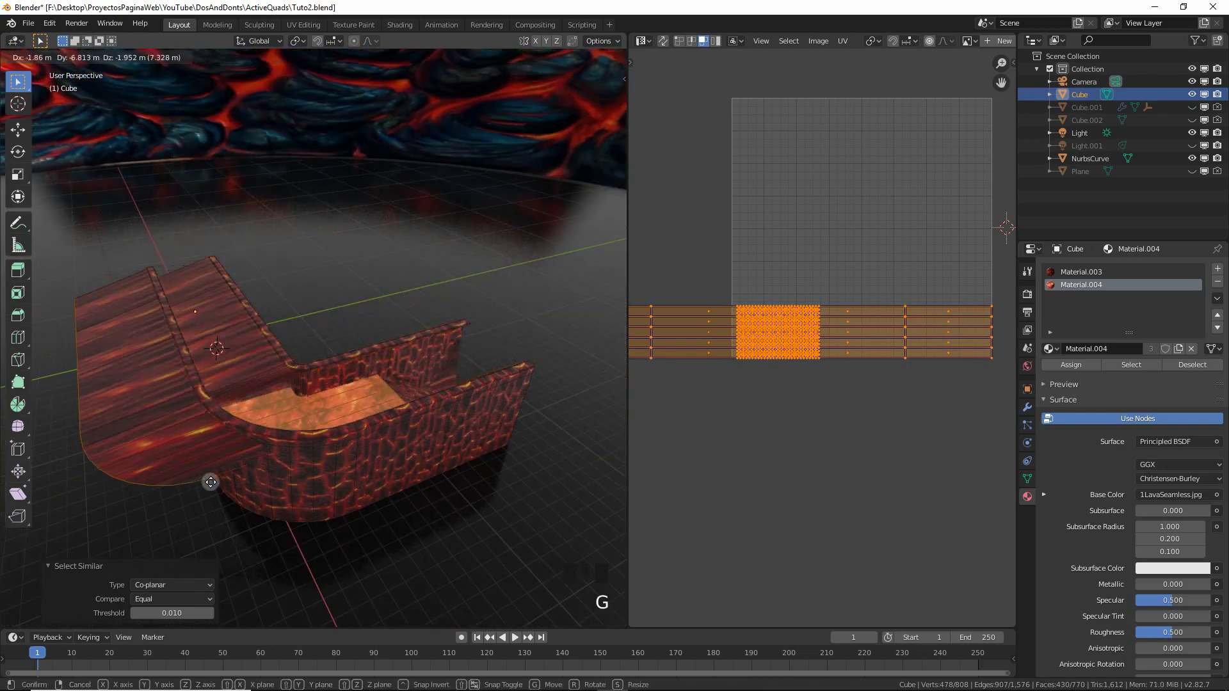
pyautogui.click(329, 294)
pyautogui.scroll(2, 329, 294)
pyautogui.scroll(-3, 804, 362)
pyautogui.scroll(2, 804, 362)
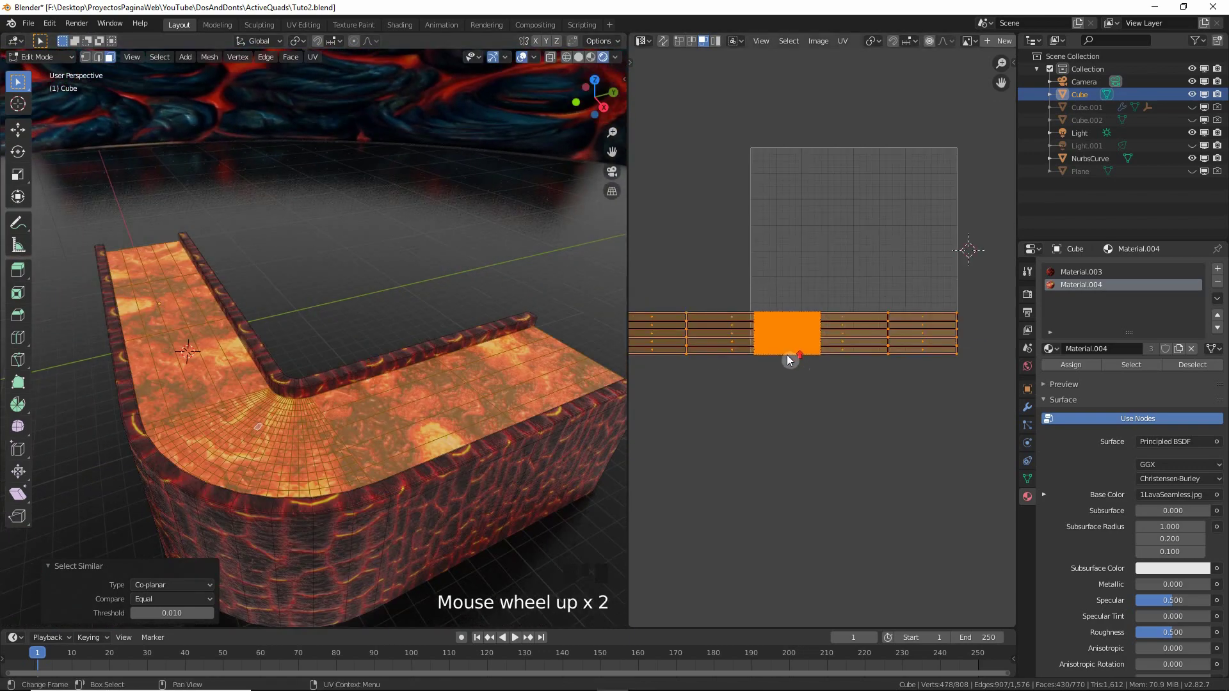
pyautogui.press('g')
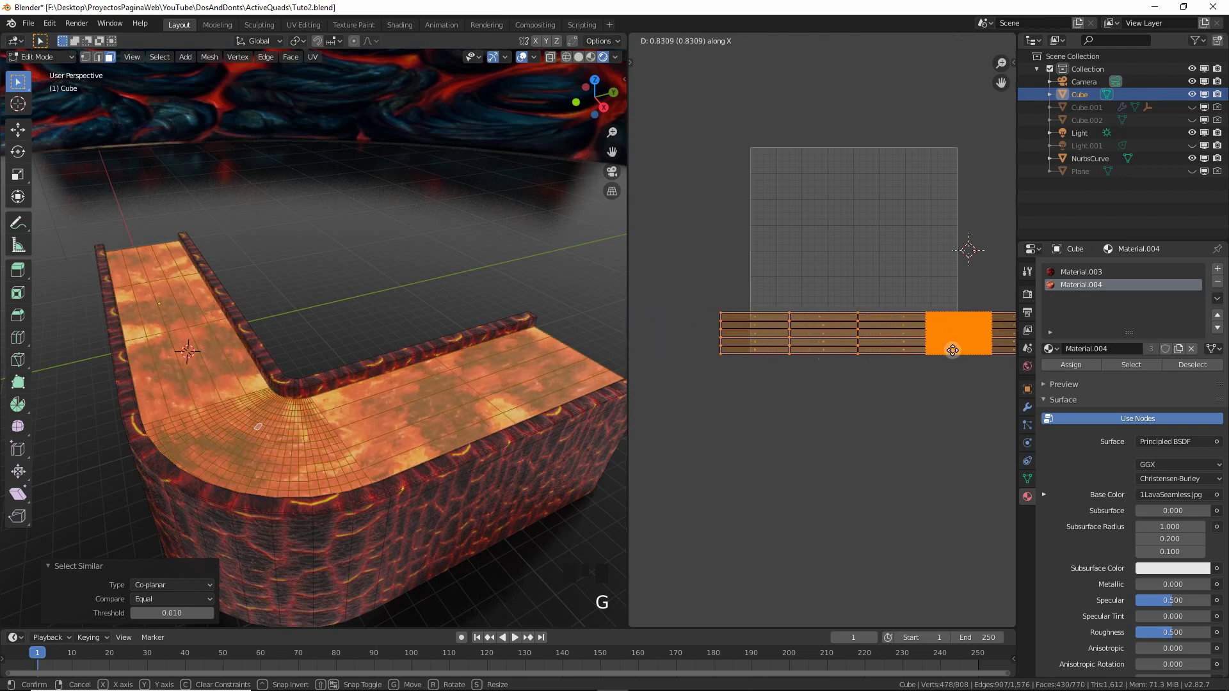
pyautogui.click(982, 352)
# Step: Switch the UV editor to the Shader Editor and try shifting the lava texture with a Mapping X location of 1.4 m
pyautogui.click(644, 41)
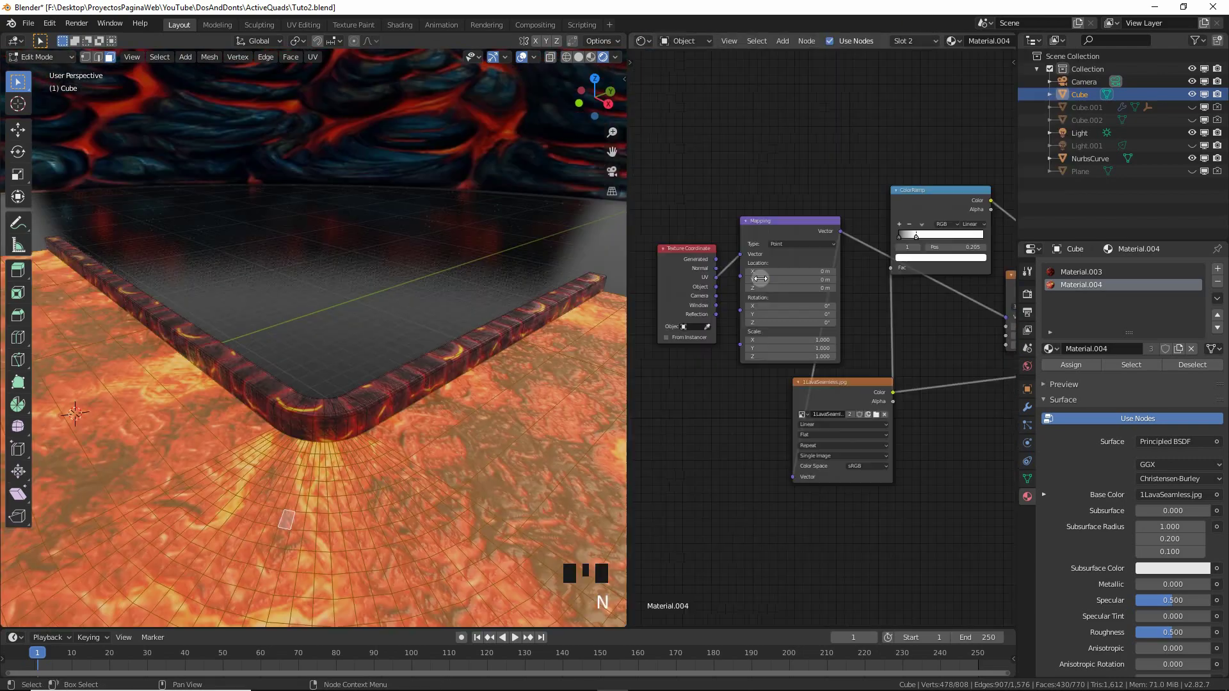
pyautogui.scroll(4, 770, 248)
pyautogui.moveTo(770, 248); pyautogui.dragTo(826, 248)
pyautogui.rightClick(767, 247)
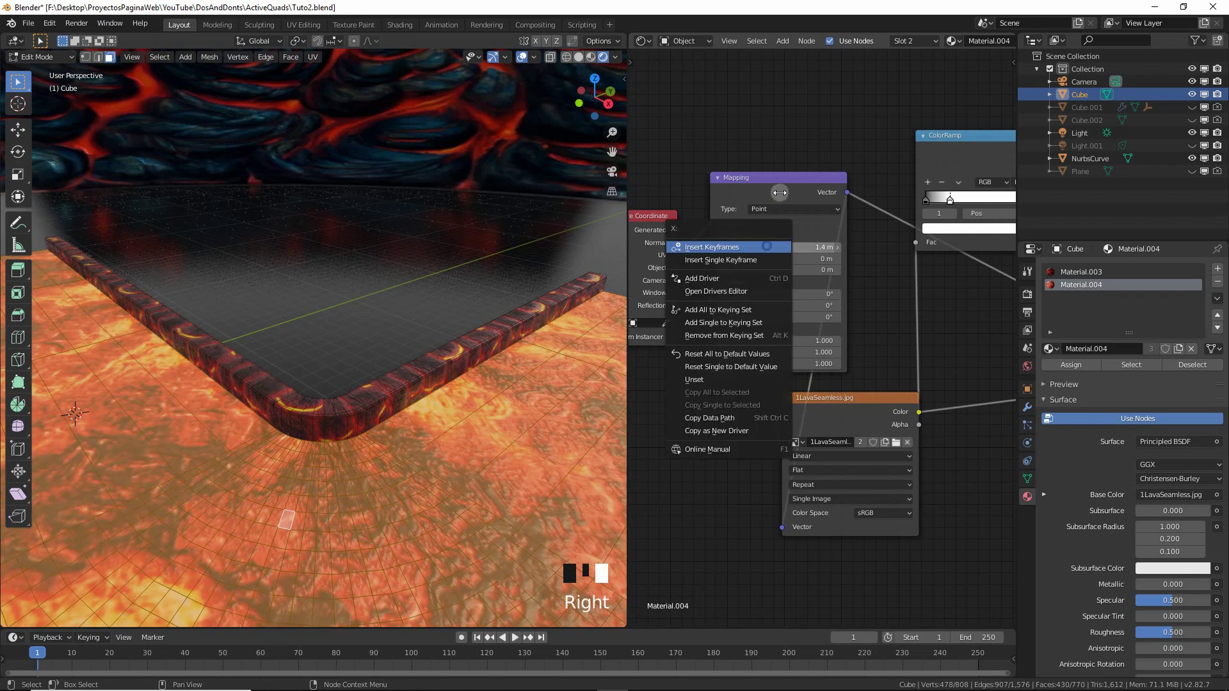
pyautogui.click(794, 129)
pyautogui.click(776, 168)
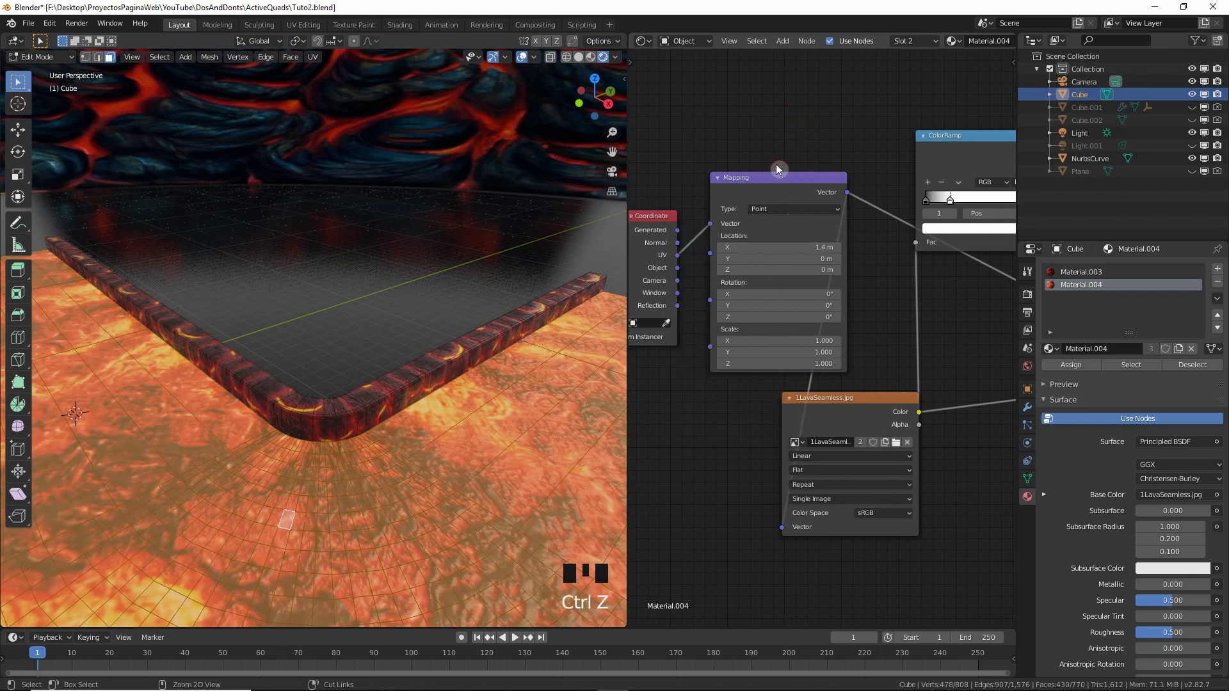
# Step: Set the Mapping node's X location back to 0 m and keyframe its location at frame 1
pyautogui.click(787, 249)
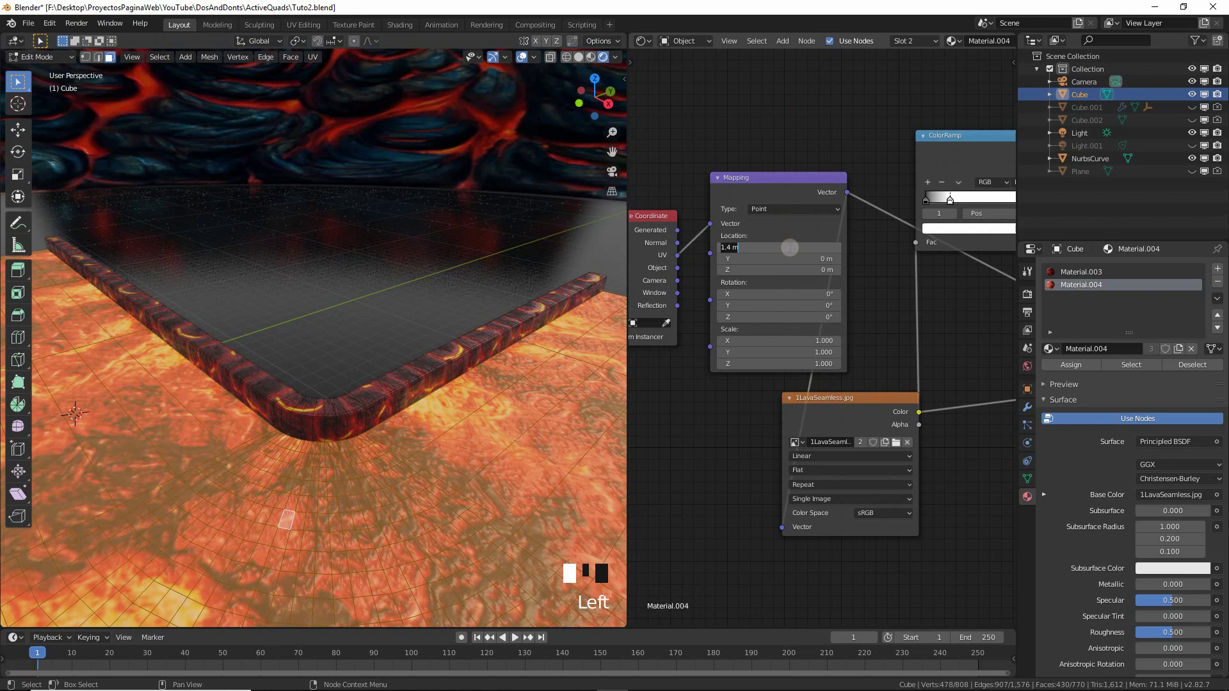
pyautogui.write('0')
pyautogui.press('Return')
pyautogui.scroll(-2, 407, 440)
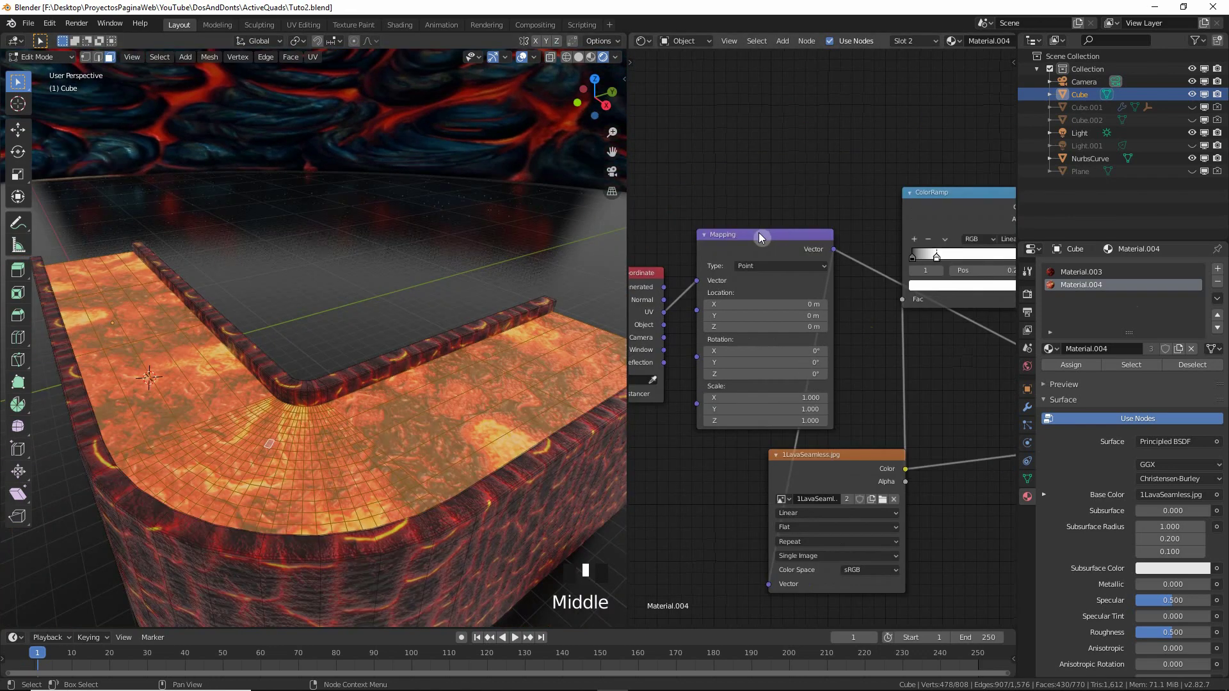
pyautogui.moveTo(760, 236); pyautogui.dragTo(750, 197)
pyautogui.press('i')
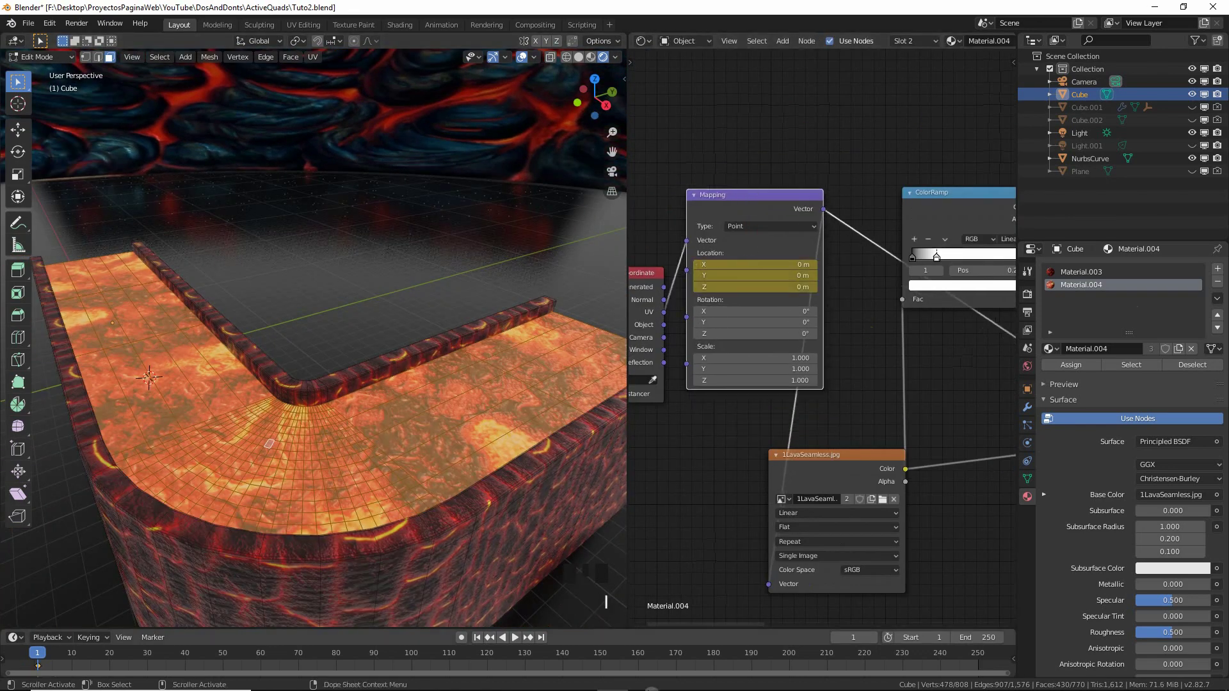
# Step: At frame 200, set the Mapping node's X location to 2 m and keyframe its location
pyautogui.click(789, 655)
pyautogui.click(749, 264)
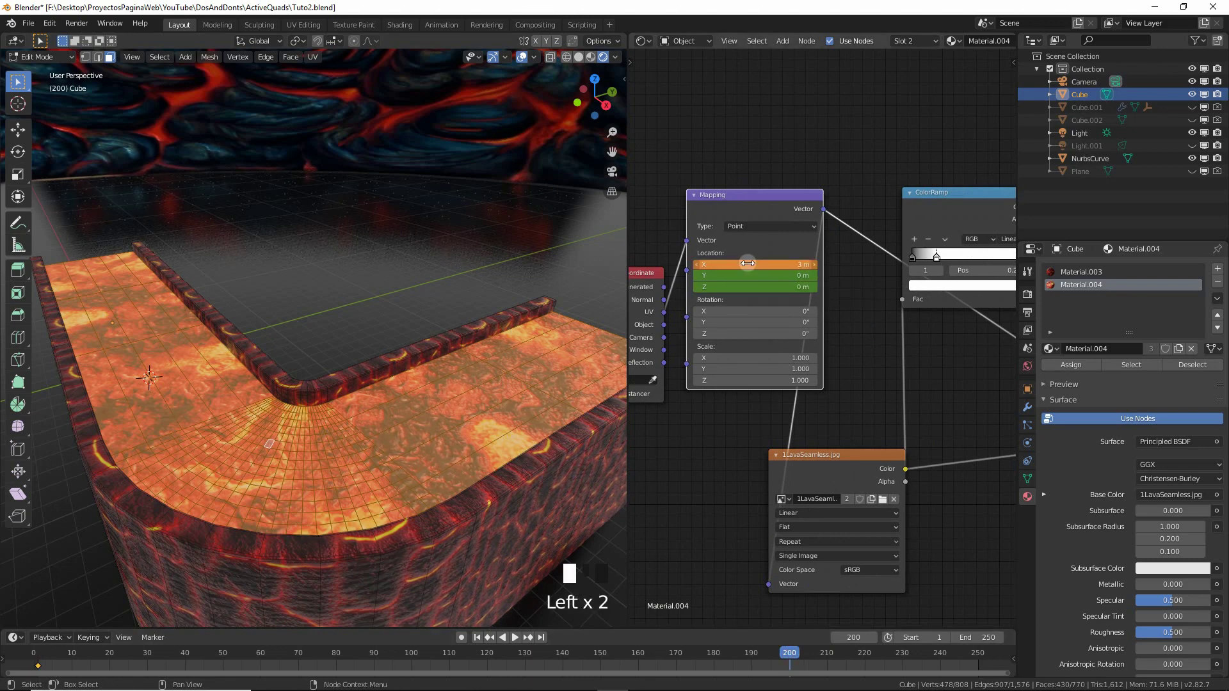
pyautogui.press('i')
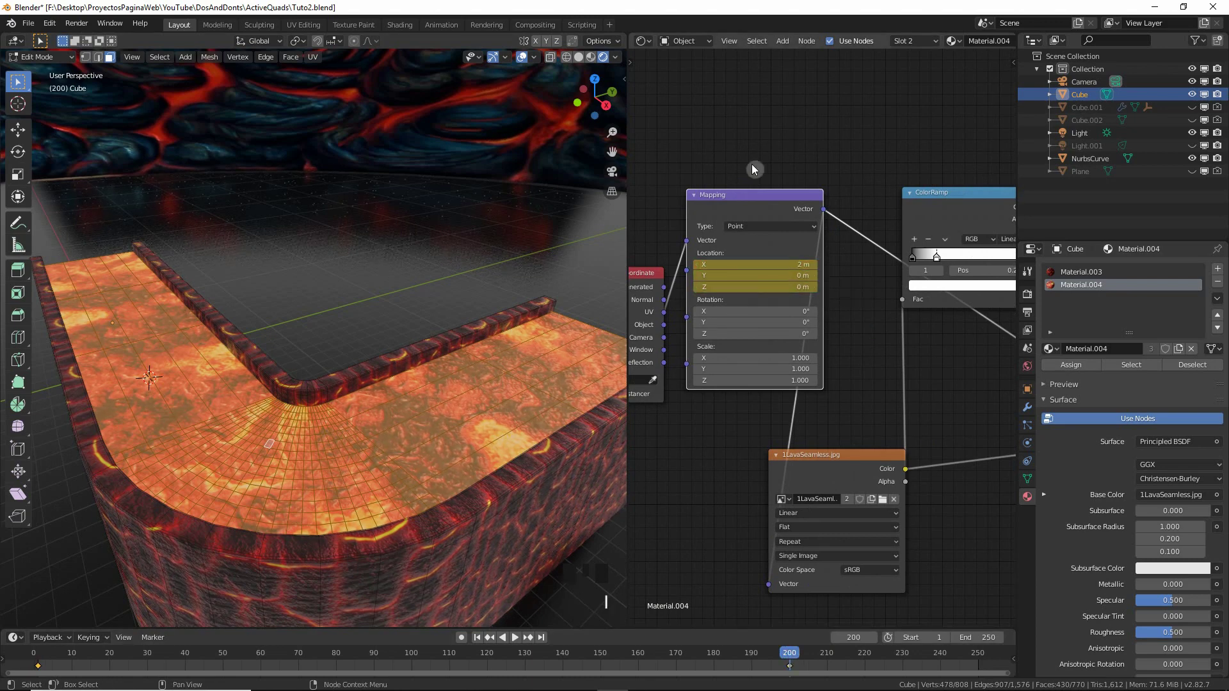
# Step: Play the lava animation from the first frame and leave Edit Mode to view the flow around the bend
pyautogui.hotkey('shift', 'Left')
pyautogui.hotkey('shift', 'space')
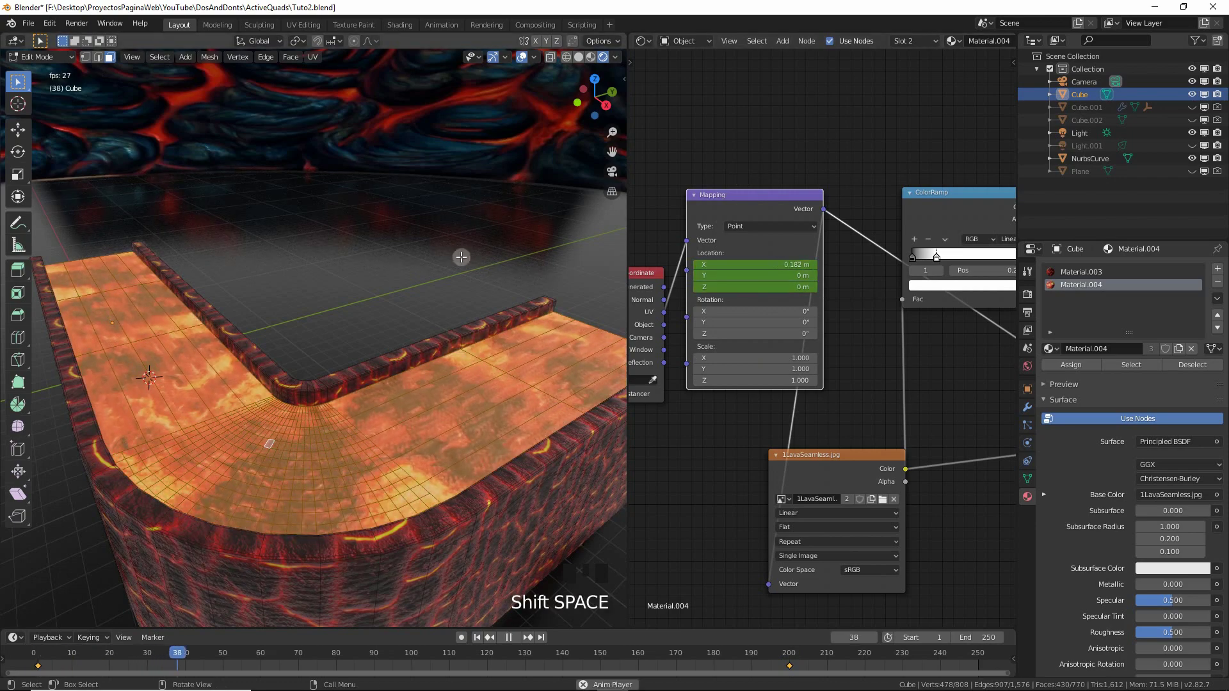
pyautogui.moveTo(458, 264); pyautogui.dragTo(314, 211, button='middle')
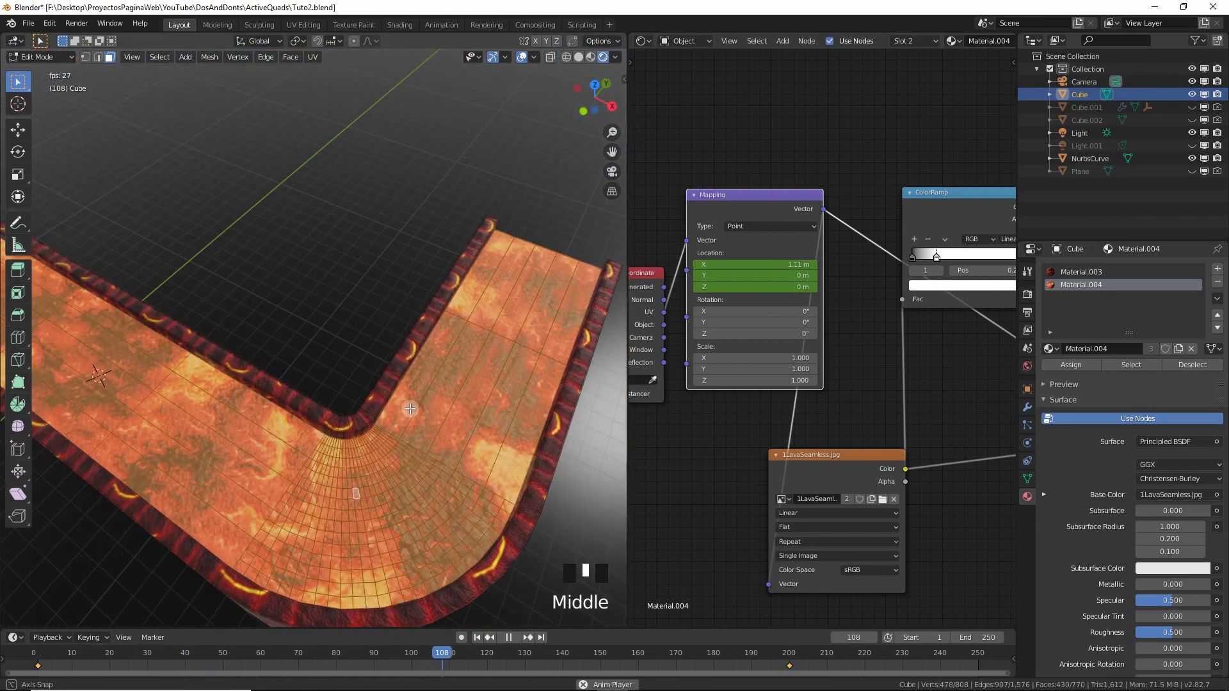
pyautogui.scroll(-2, 307, 208)
pyautogui.press('Tab')
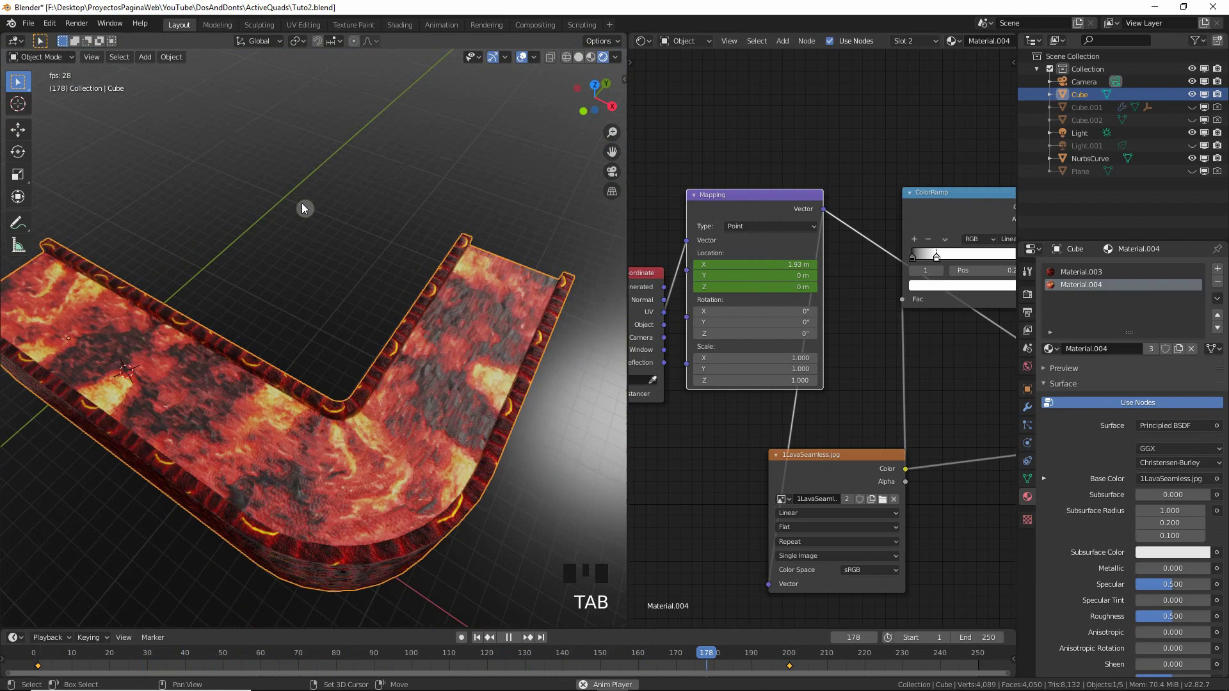
# Step: Replay the lava animation from the first frame, view the track from other angles, and stop playback
pyautogui.hotkey('shift', 'Left')
pyautogui.moveTo(265, 225); pyautogui.dragTo(452, 397, button='middle')
pyautogui.scroll(-2, 252, 267)
pyautogui.hotkey('shift', 'space')
pyautogui.scroll(2, 413, 424)
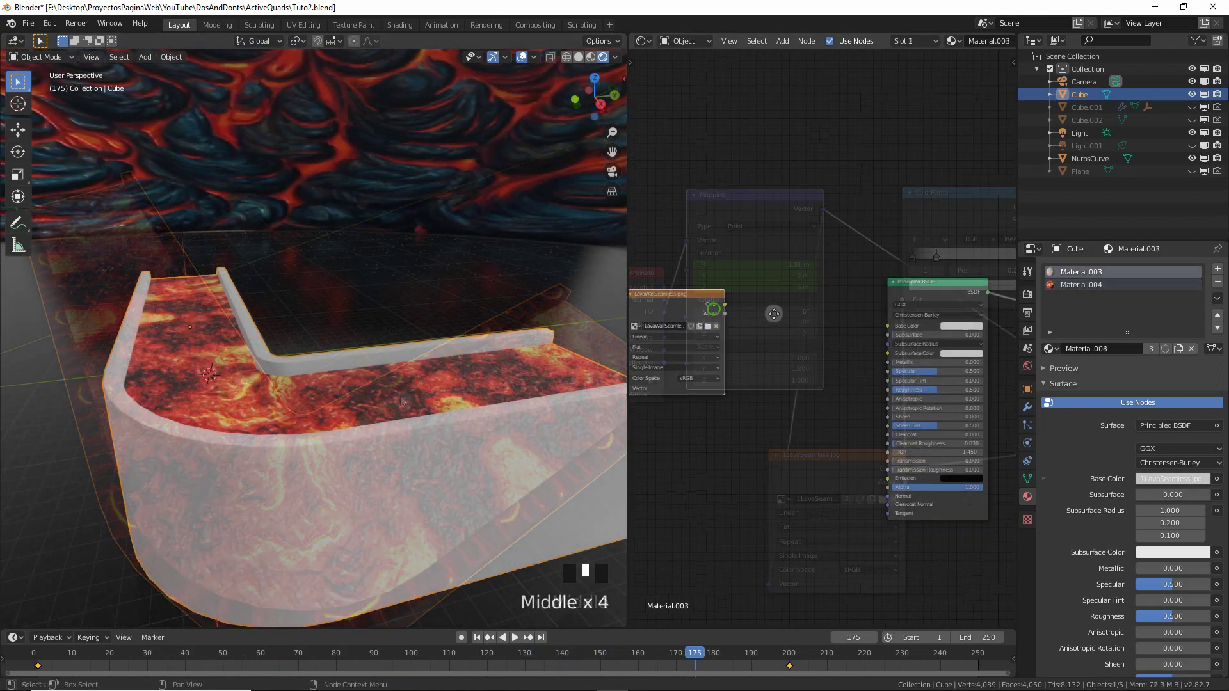
# Step: In Material.003, connect the LavaWallSeamless.png texture's Color output to the Principled BSDF's Base Color
pyautogui.click(726, 304)
pyautogui.moveTo(892, 321); pyautogui.dragTo(892, 326)
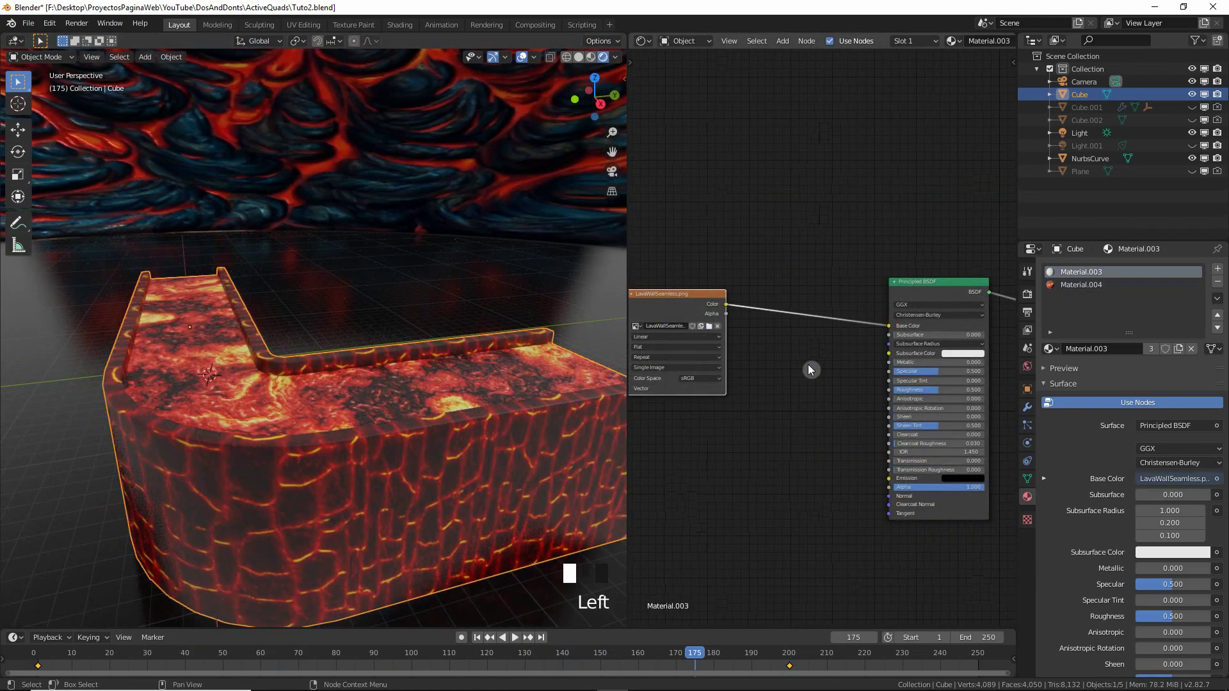
pyautogui.moveTo(808, 363); pyautogui.dragTo(857, 376, button='middle')
pyautogui.scroll(-2, 367, 483)
pyautogui.moveTo(367, 483); pyautogui.dragTo(400, 455, button='middle')
# Step: Add a ColorRamp node to the wall material and place it above the link between the texture and the Principled BSDF
pyautogui.moveTo(839, 390); pyautogui.dragTo(883, 436, button='middle')
pyautogui.scroll(4, 763, 371)
pyautogui.moveTo(710, 349); pyautogui.dragTo(812, 368, button='middle')
pyautogui.moveTo(812, 368); pyautogui.dragTo(701, 362)
pyautogui.click(841, 293)
pyautogui.hotkey('shift', 'a')
pyautogui.click(838, 291)
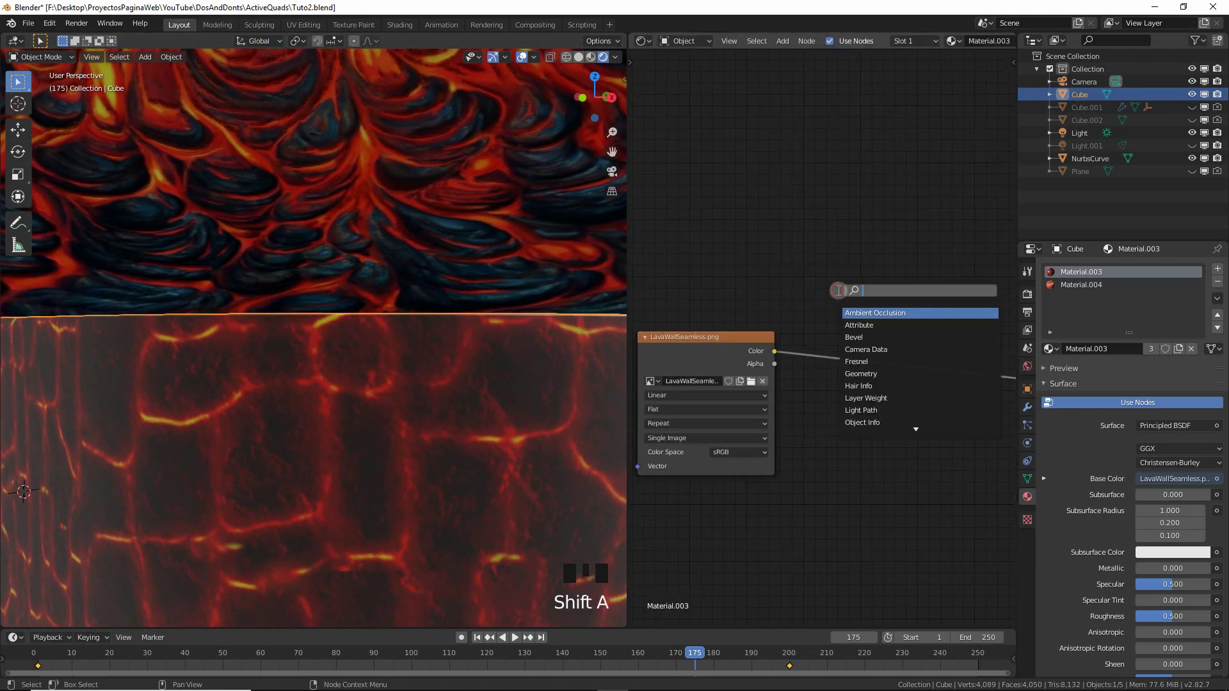
pyautogui.write('color')
pyautogui.press('Down')
pyautogui.press('Return')
pyautogui.click(851, 210)
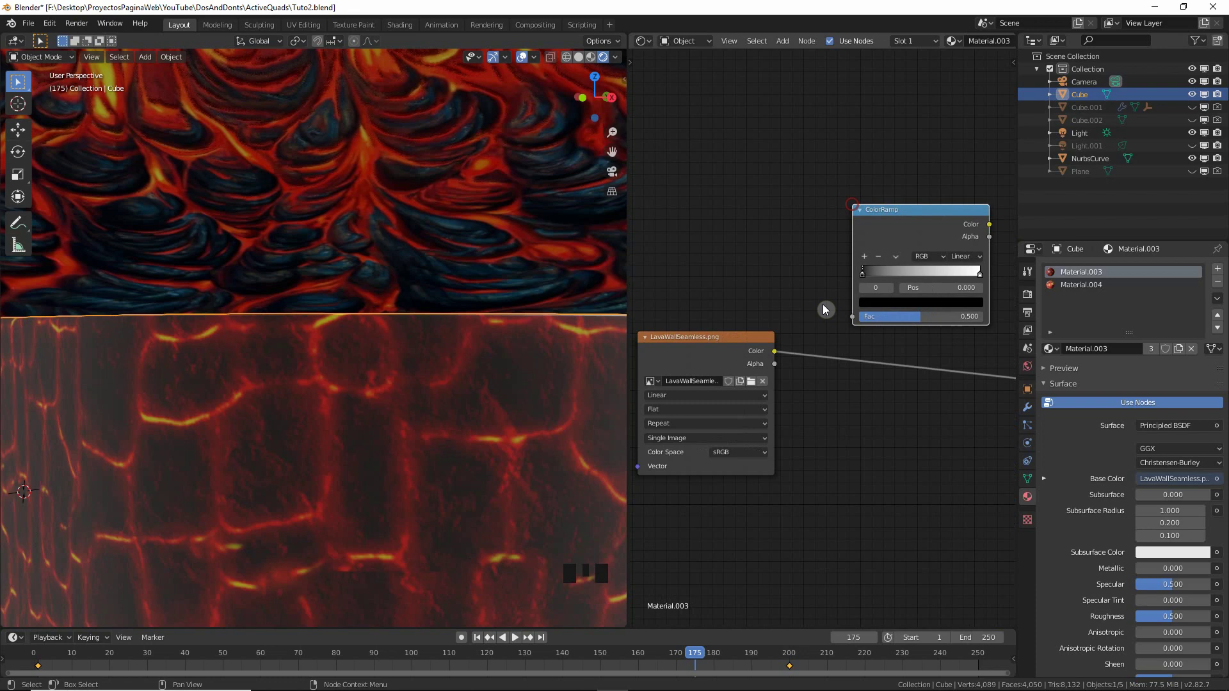
# Step: Connect the wall texture's Color to the ColorRamp's Fac input and preview the ColorRamp on the walls through a Viewer
pyautogui.moveTo(784, 350); pyautogui.dragTo(723, 381, button='middle')
pyautogui.moveTo(723, 381); pyautogui.dragTo(802, 347)
pyautogui.moveTo(868, 324); pyautogui.dragTo(851, 330, button='middle')
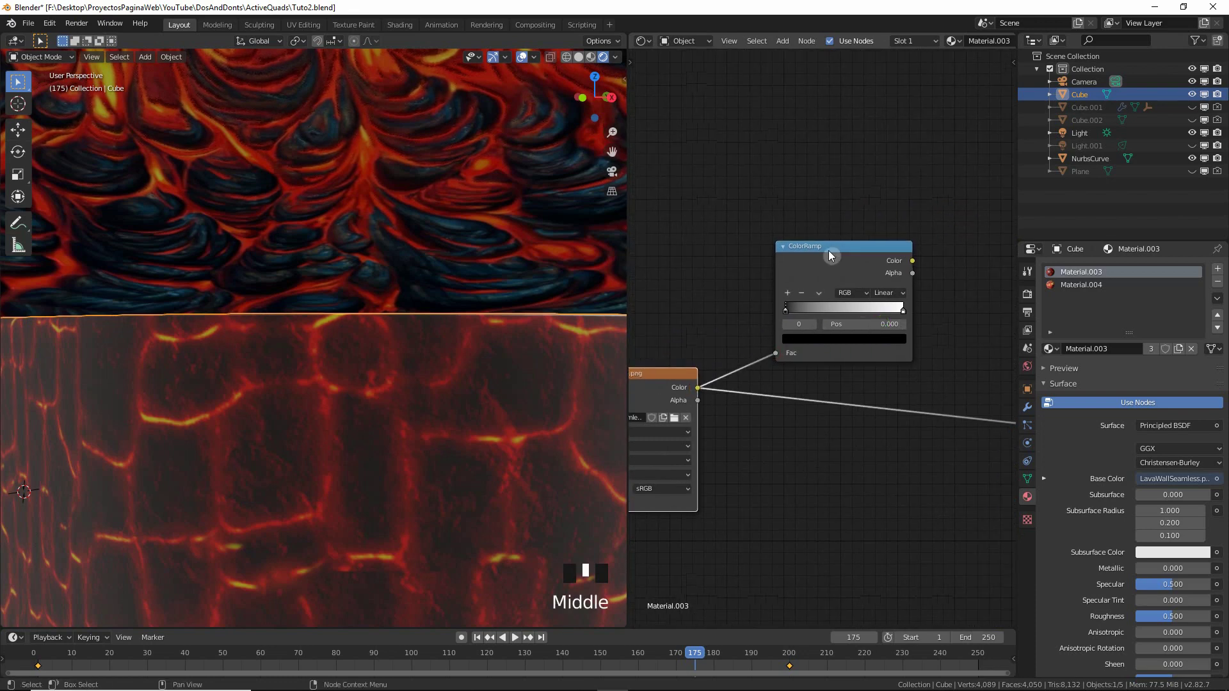
pyautogui.click(836, 243)
pyautogui.keyDown('ctrl'); pyautogui.keyDown('shift'); pyautogui.click(836, 244); pyautogui.keyUp('shift'); pyautogui.keyUp('ctrl')
pyautogui.scroll(-1, 363, 364)
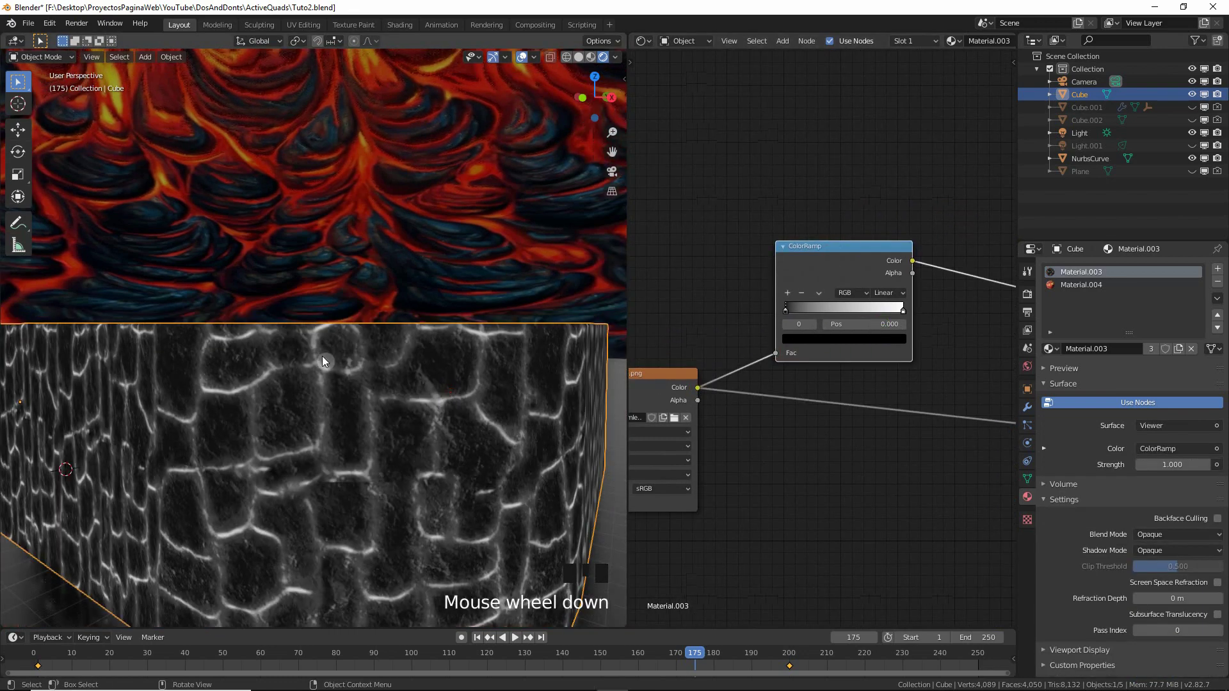
# Step: Flip the ColorRamp and move its black stop to position 0.141
pyautogui.click(819, 292)
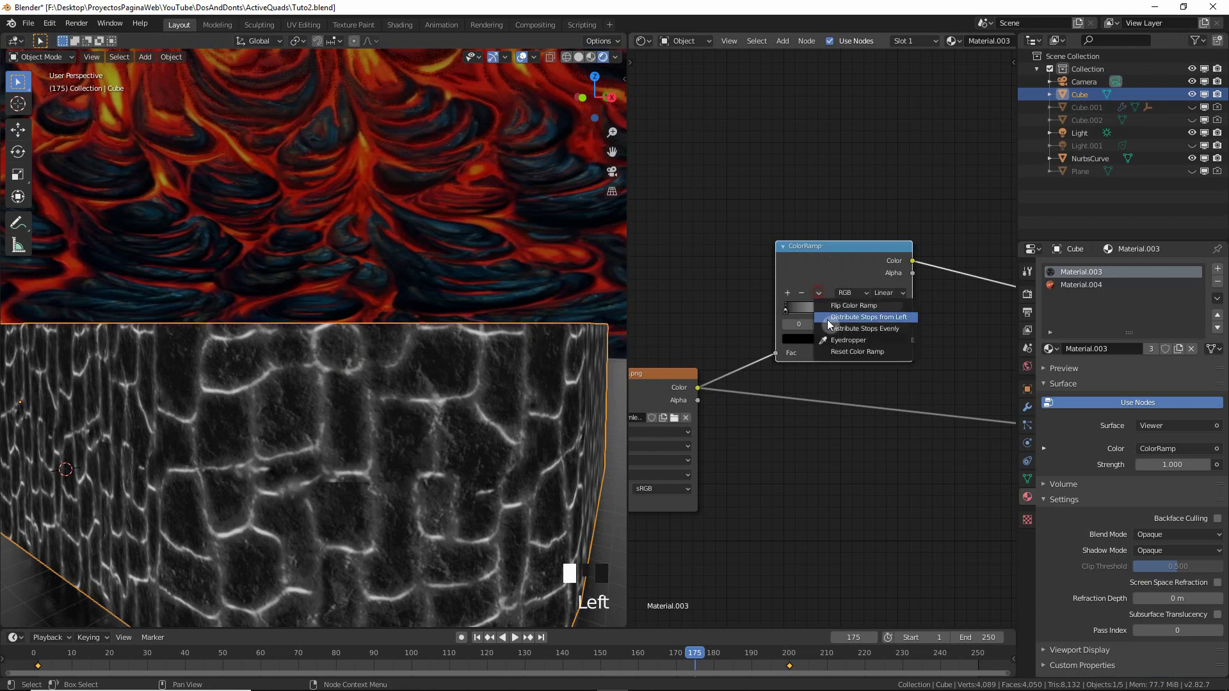
pyautogui.click(878, 310)
pyautogui.moveTo(879, 310); pyautogui.dragTo(802, 312)
# Step: Add a Bump node to the wall material in the space beside the Principled BSDF
pyautogui.moveTo(825, 512); pyautogui.dragTo(709, 459, button='middle')
pyautogui.scroll(-1, 695, 462)
pyautogui.click(685, 465)
pyautogui.hotkey('shift', 'a')
pyautogui.write('bump')
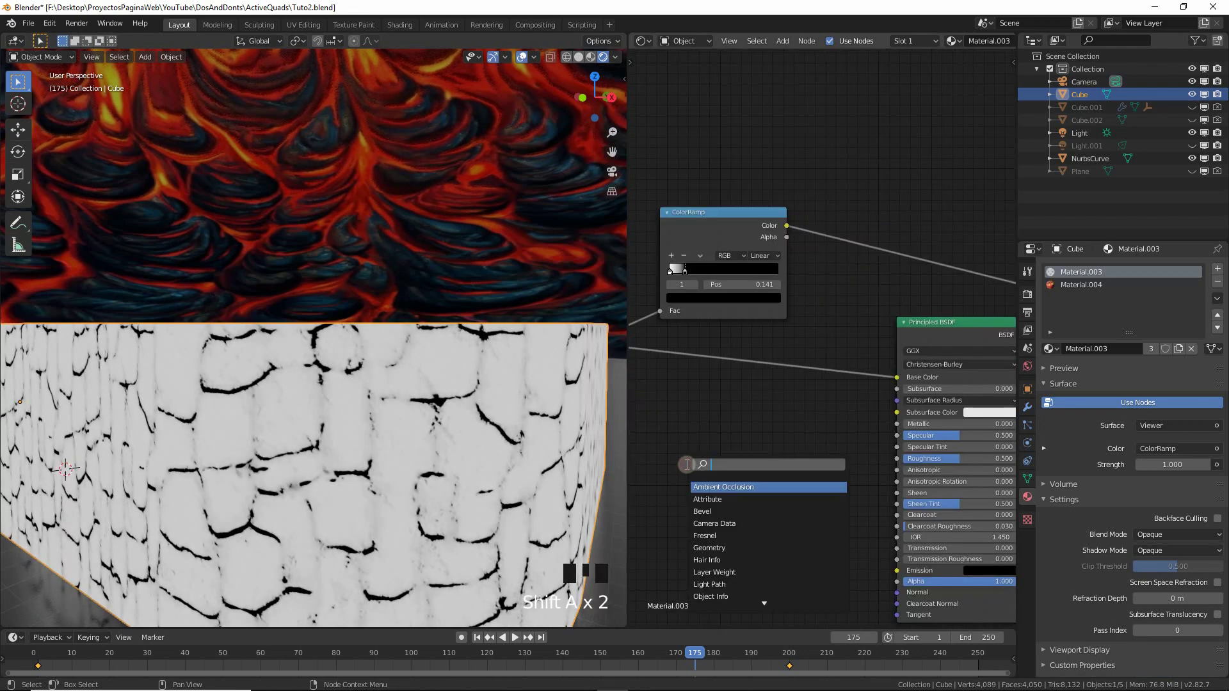
pyautogui.press('Return')
pyautogui.click(760, 442)
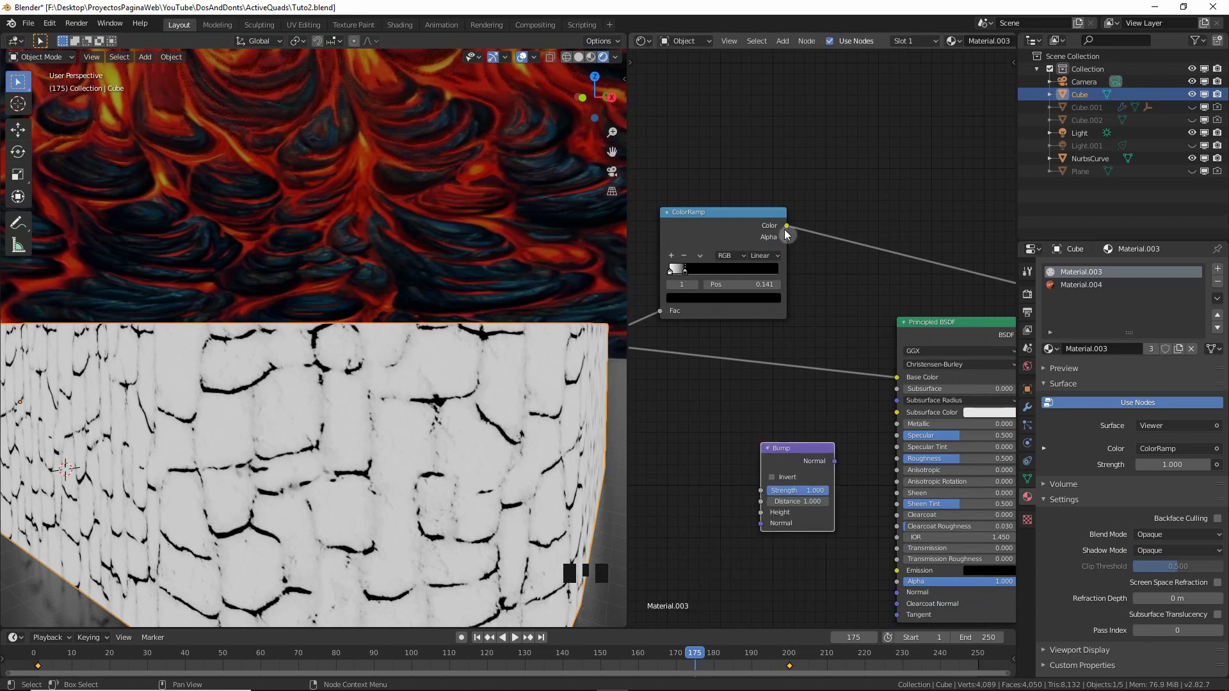
# Step: Connect the ColorRamp's Color output to the Bump node's Height input and spread the two nodes apart
pyautogui.moveTo(786, 231); pyautogui.dragTo(762, 513)
pyautogui.moveTo(790, 448); pyautogui.dragTo(820, 446)
pyautogui.moveTo(727, 212); pyautogui.dragTo(632, 211)
pyautogui.moveTo(848, 463); pyautogui.dragTo(950, 425, button='middle')
pyautogui.scroll(-2, 841, 421)
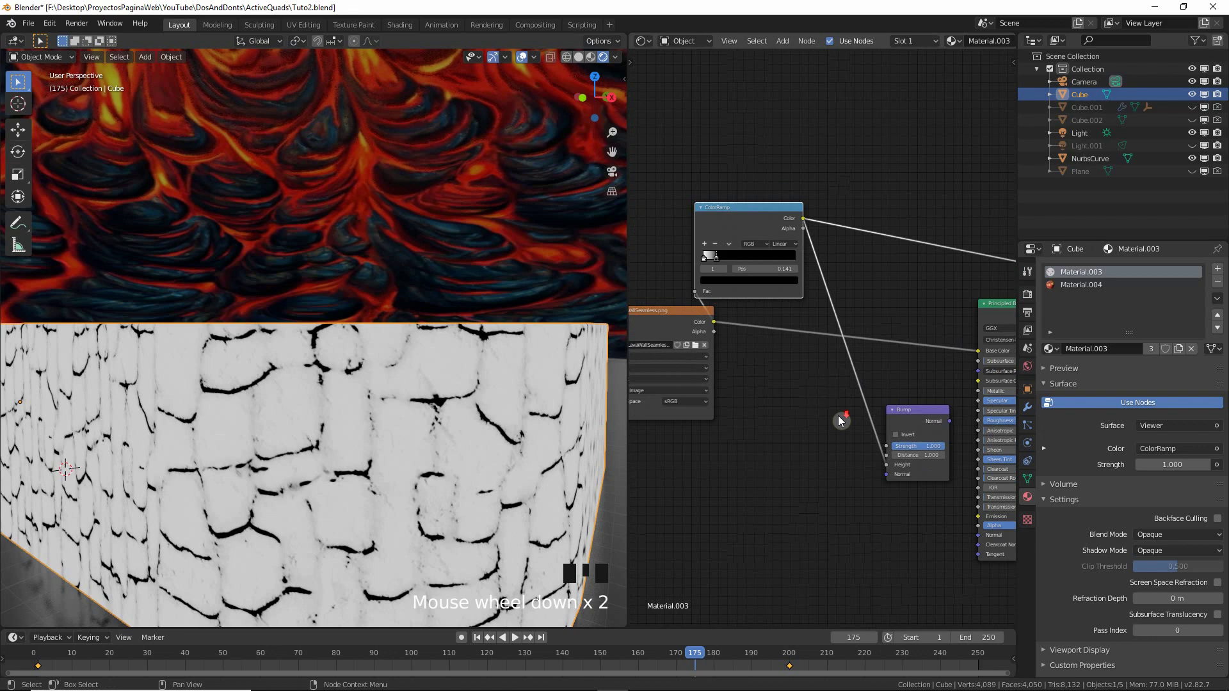
# Step: Connect the Bump node's Normal output to the Normal input of the Principled BSDF
pyautogui.moveTo(841, 421); pyautogui.dragTo(917, 475, button='middle')
pyautogui.moveTo(720, 366); pyautogui.dragTo(664, 468)
pyautogui.moveTo(806, 267); pyautogui.dragTo(706, 281)
pyautogui.moveTo(896, 433); pyautogui.dragTo(693, 307, button='middle')
pyautogui.moveTo(845, 360); pyautogui.dragTo(776, 340, button='middle')
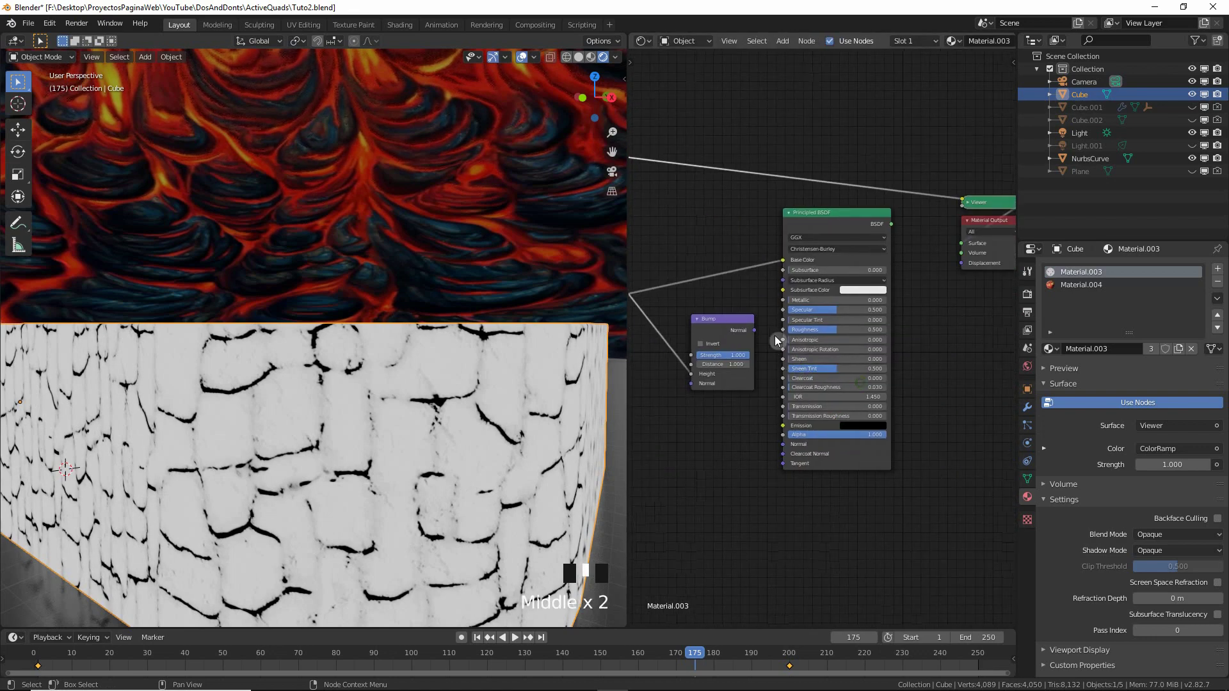
pyautogui.moveTo(754, 330); pyautogui.dragTo(781, 420)
# Step: Output the Principled BSDF on the walls instead of the Viewer and set the Bump strength to 0.708
pyautogui.moveTo(909, 288); pyautogui.dragTo(854, 313, button='middle')
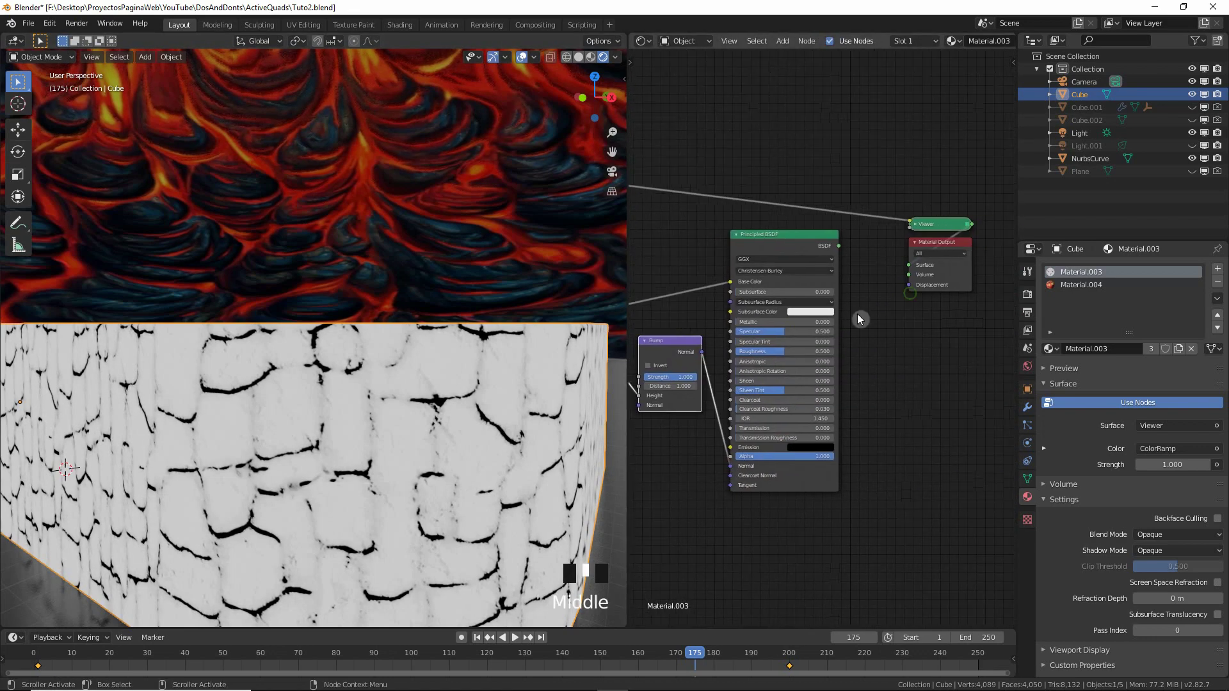
pyautogui.keyDown('ctrl'); pyautogui.keyDown('shift'); pyautogui.click(794, 238); pyautogui.keyUp('shift'); pyautogui.keyUp('ctrl')
pyautogui.moveTo(678, 371); pyautogui.dragTo(729, 384, button='middle')
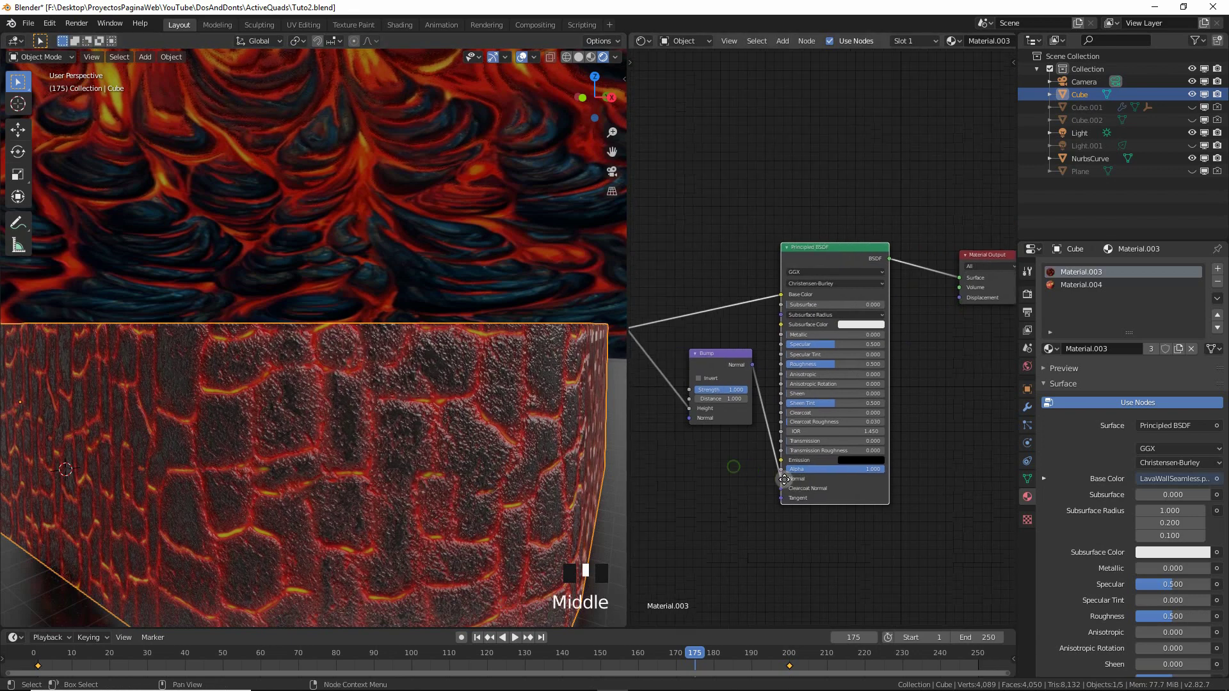
pyautogui.moveTo(723, 390); pyautogui.dragTo(718, 390)
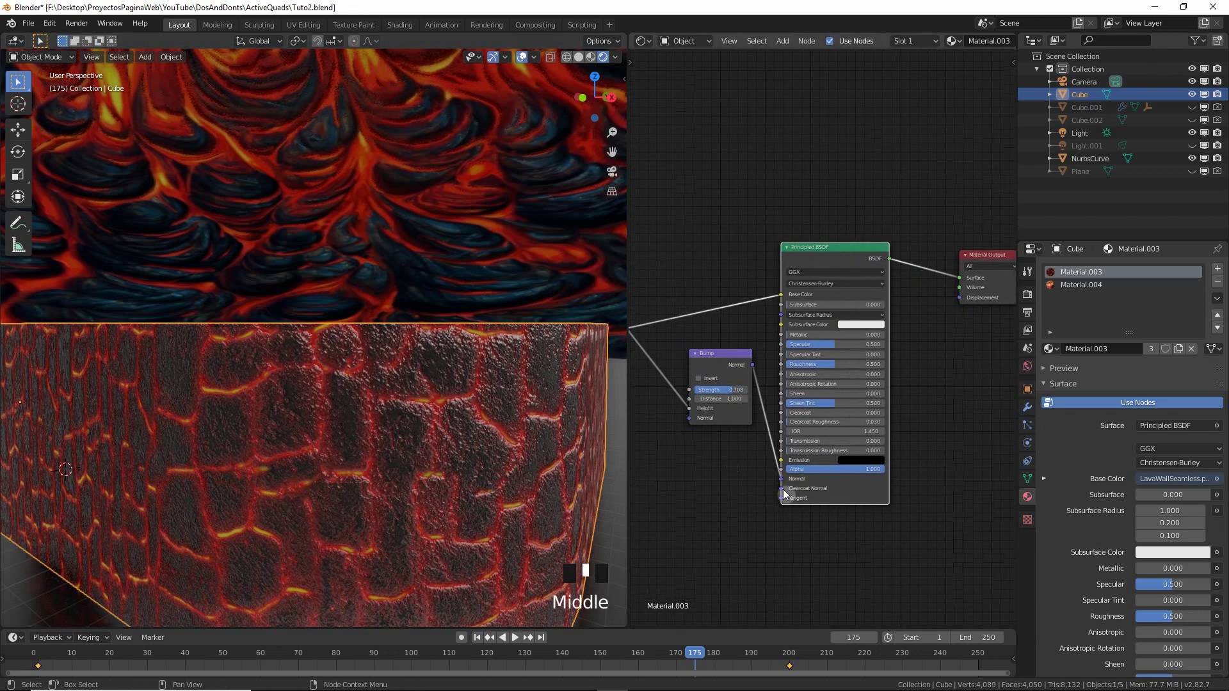
# Step: Add a Noise Texture node below the ColorRamp, beside the wall image texture
pyautogui.moveTo(785, 494); pyautogui.dragTo(872, 475, button='middle')
pyautogui.moveTo(681, 474); pyautogui.dragTo(768, 473, button='middle')
pyautogui.click(768, 473)
pyautogui.click(786, 466)
pyautogui.moveTo(762, 426); pyautogui.dragTo(853, 476, button='middle')
pyautogui.moveTo(715, 401); pyautogui.dragTo(652, 404)
pyautogui.hotkey('shift', 'a')
pyautogui.click(780, 512)
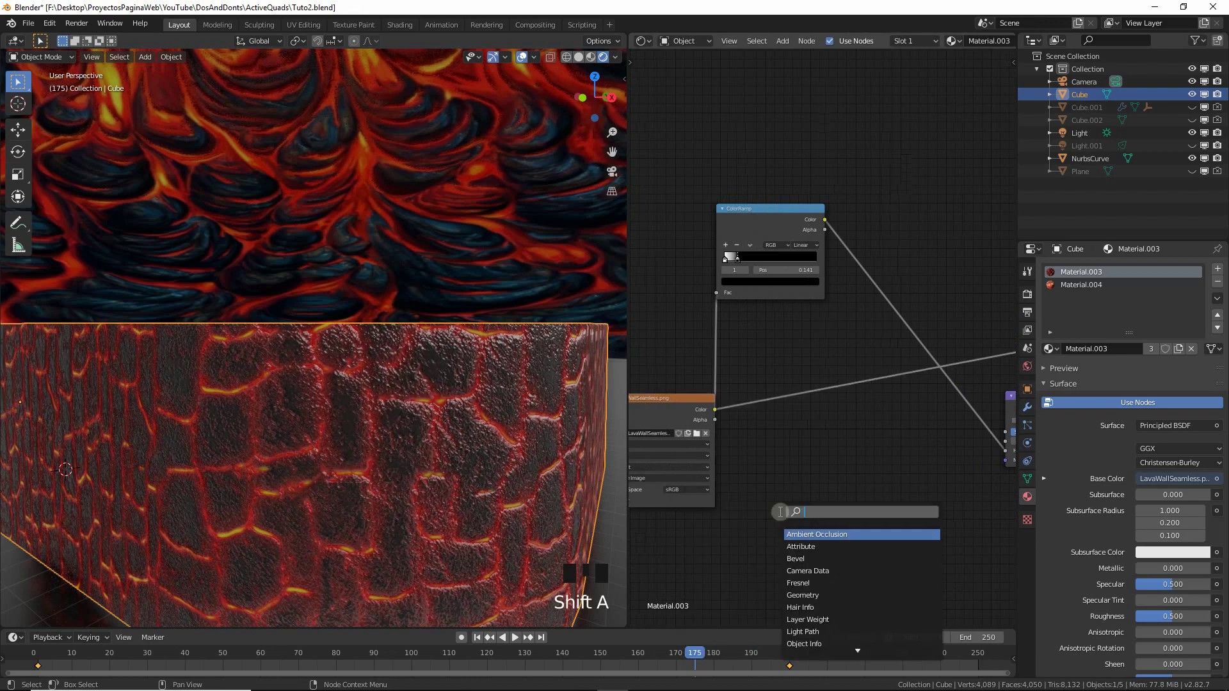
pyautogui.write('nois')
pyautogui.press('Return')
pyautogui.click(753, 446)
pyautogui.keyDown('ctrl'); pyautogui.keyDown('shift'); pyautogui.click(753, 446); pyautogui.keyUp('shift'); pyautogui.keyUp('ctrl')
# Step: Add a mapping setup to the wall image texture and link the Mapping node's Vector to the Noise Texture's Vector
pyautogui.moveTo(654, 399); pyautogui.dragTo(802, 354, button='middle')
pyautogui.click(713, 360)
pyautogui.hotkey('ctrl', 't')
pyautogui.moveTo(755, 455); pyautogui.dragTo(773, 423, button='middle')
pyautogui.moveTo(751, 333); pyautogui.dragTo(920, 423)
# Step: Preview the Noise Texture on the walls and set its Scale to 51
pyautogui.keyDown('ctrl'); pyautogui.keyDown('shift'); pyautogui.click(944, 385); pyautogui.keyUp('shift'); pyautogui.keyUp('ctrl')
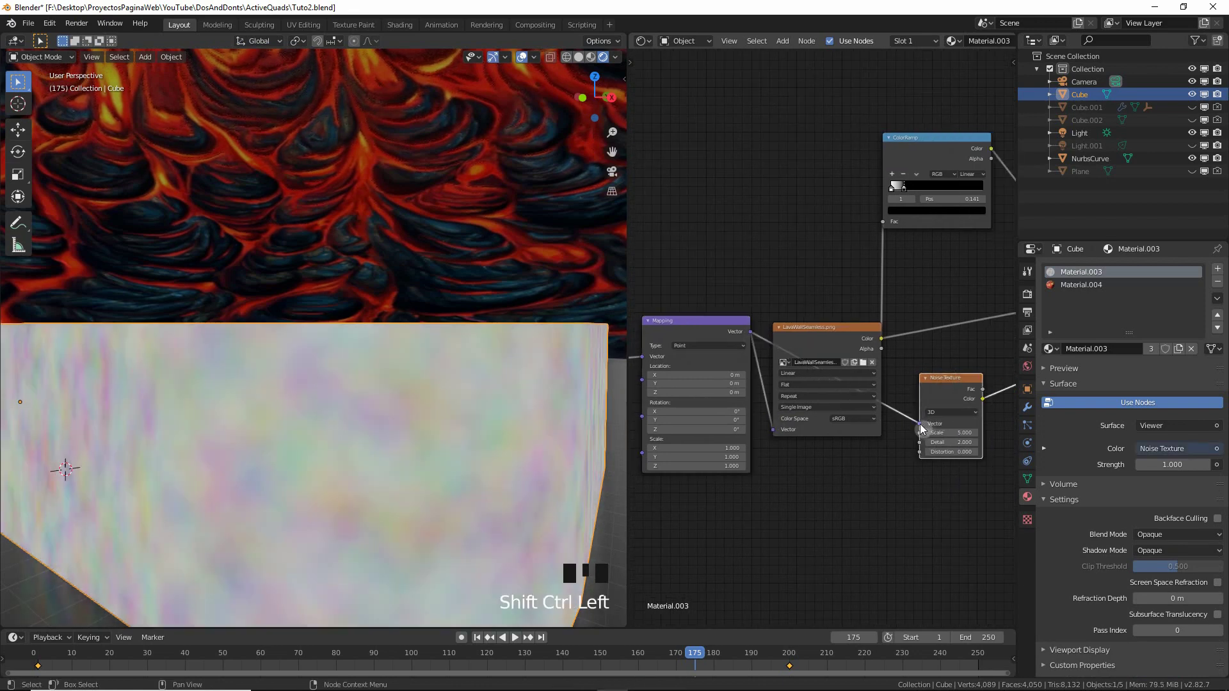
pyautogui.moveTo(921, 423)
pyautogui.mouseDown()
pyautogui.moveTo(786, 362)
pyautogui.moveTo(920, 425)
pyautogui.mouseUp()
pyautogui.moveTo(993, 423); pyautogui.dragTo(816, 461, button='middle')
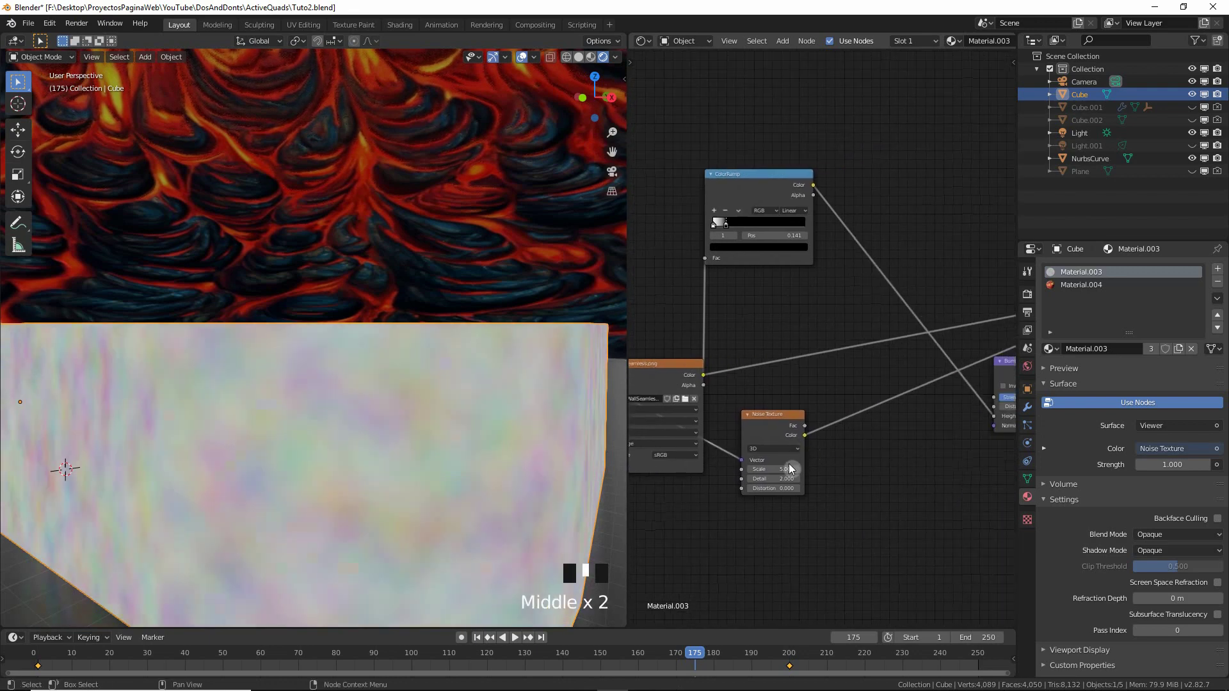
pyautogui.moveTo(791, 469); pyautogui.dragTo(935, 469)
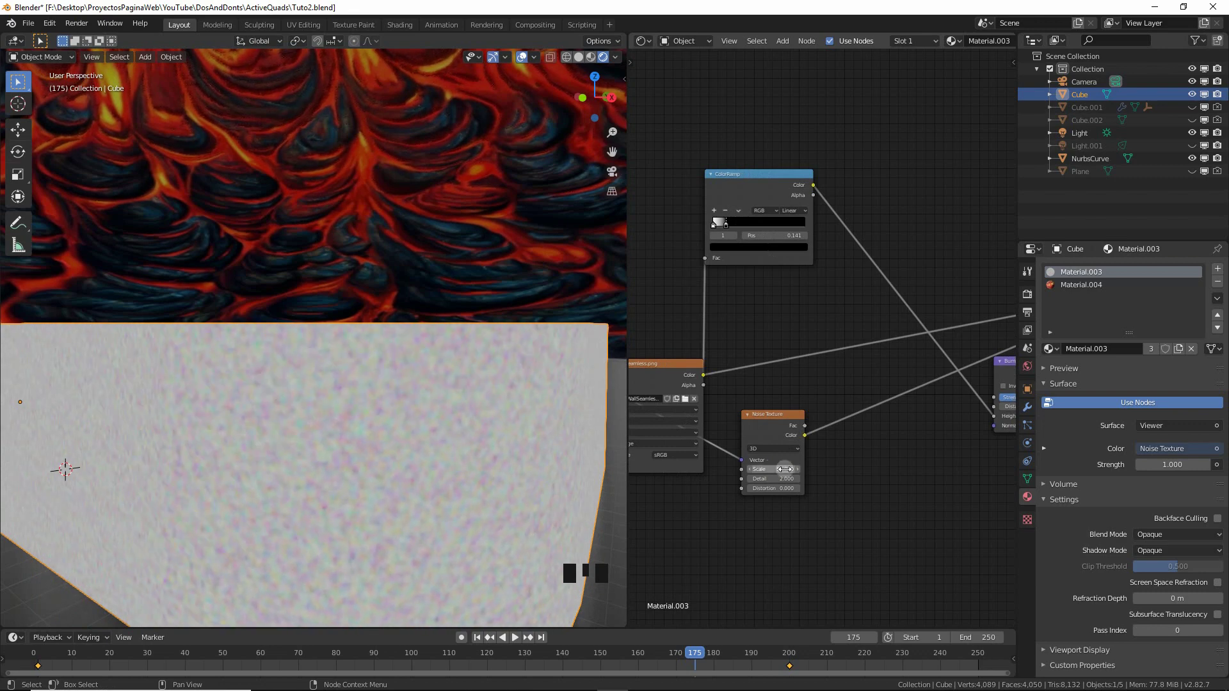
# Step: Add a MixRGB node between the Noise Texture and the Bump node
pyautogui.moveTo(883, 428); pyautogui.dragTo(771, 442, button='middle')
pyautogui.hotkey('shift', 'a')
pyautogui.click(771, 440)
pyautogui.write('mi')
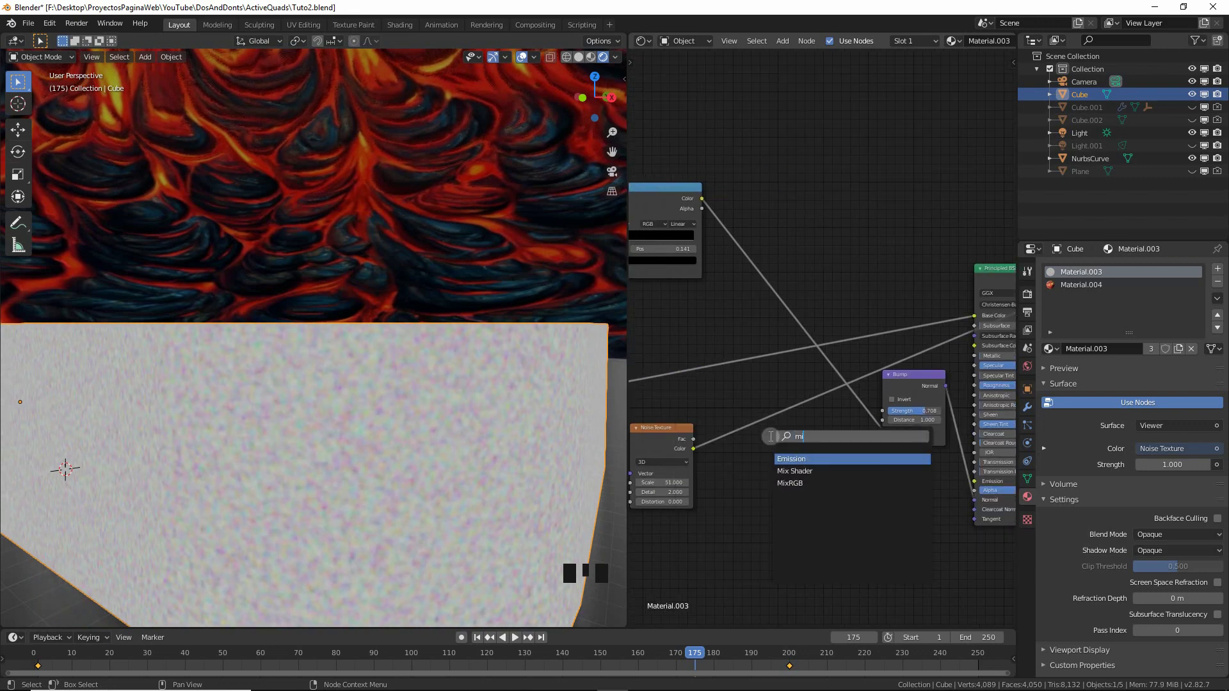
pyautogui.write('x')
pyautogui.click(790, 472)
# Step: Connect the Noise Texture's Fac to the Mix node's Color2 and the ColorRamp's Color to Color1, previewing the mix on the walls
pyautogui.keyDown('ctrl'); pyautogui.keyDown('shift'); pyautogui.click(670, 426); pyautogui.keyUp('shift'); pyautogui.keyUp('ctrl')
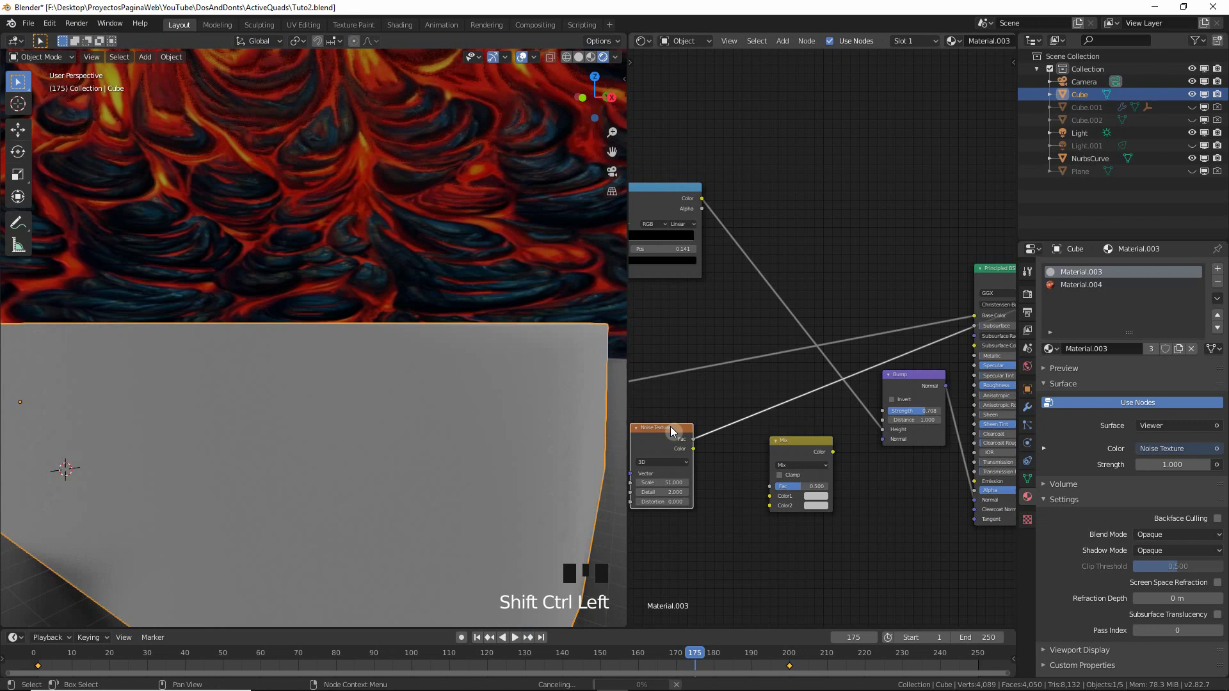
pyautogui.moveTo(794, 445); pyautogui.dragTo(756, 442, button='middle')
pyautogui.moveTo(654, 436); pyautogui.dragTo(730, 503)
pyautogui.keyDown('ctrl'); pyautogui.keyDown('shift'); pyautogui.click(755, 440); pyautogui.keyUp('shift'); pyautogui.keyUp('ctrl')
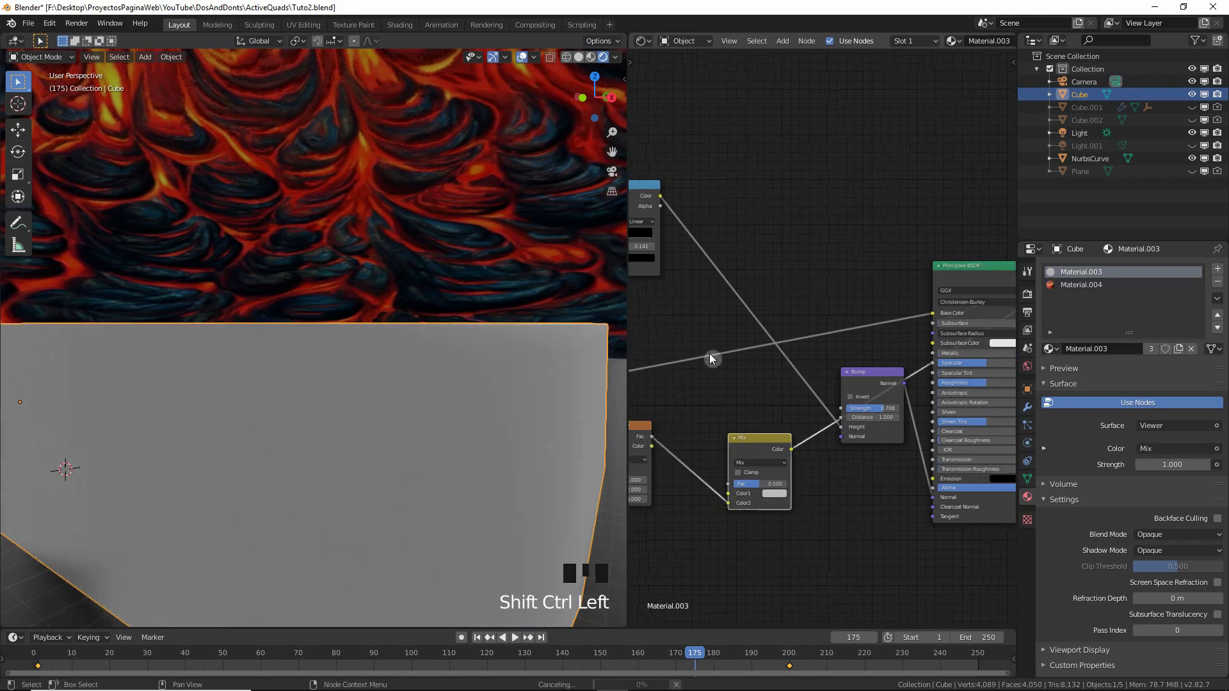
pyautogui.moveTo(663, 200); pyautogui.dragTo(728, 493)
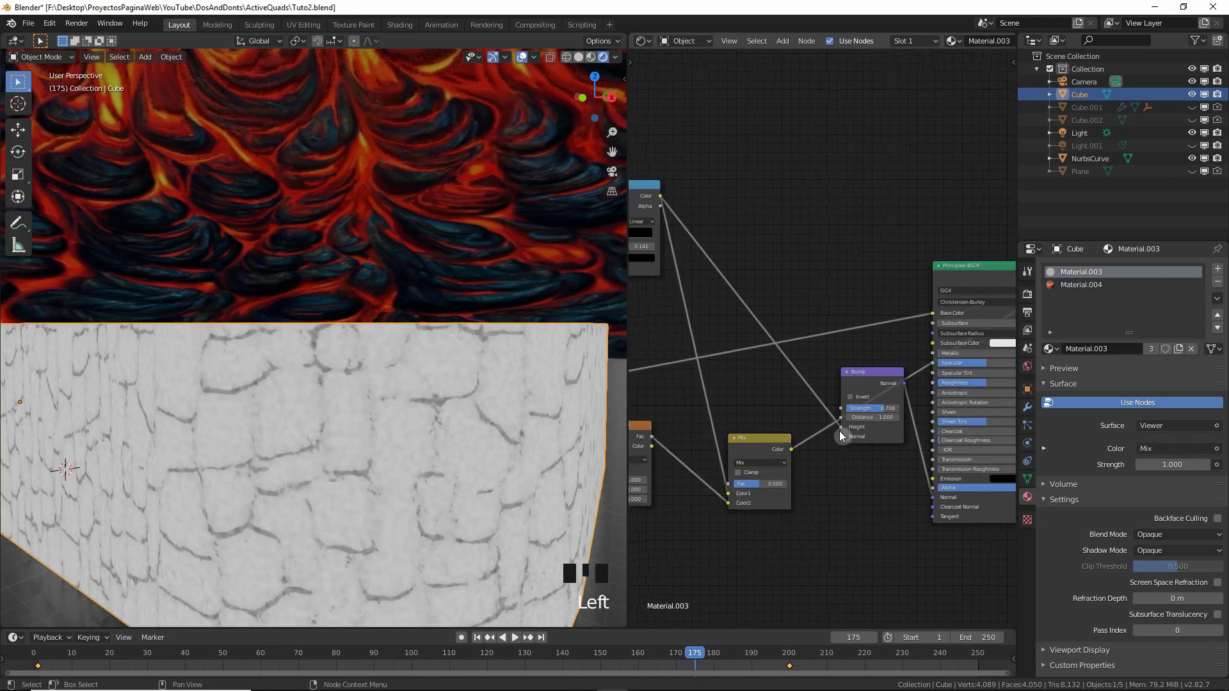
# Step: Feed the Mix node's Color into the Bump's Height, then output the Principled BSDF on the walls again and save the file
pyautogui.moveTo(835, 425); pyautogui.dragTo(744, 440, button='middle')
pyautogui.moveTo(701, 465); pyautogui.dragTo(755, 445)
pyautogui.keyDown('ctrl'); pyautogui.keyDown('shift'); pyautogui.click(882, 295); pyautogui.keyUp('shift'); pyautogui.keyUp('ctrl')
pyautogui.scroll(-2, 871, 419)
pyautogui.moveTo(834, 423); pyautogui.dragTo(771, 422, button='middle')
pyautogui.hotkey('ctrl', 's')
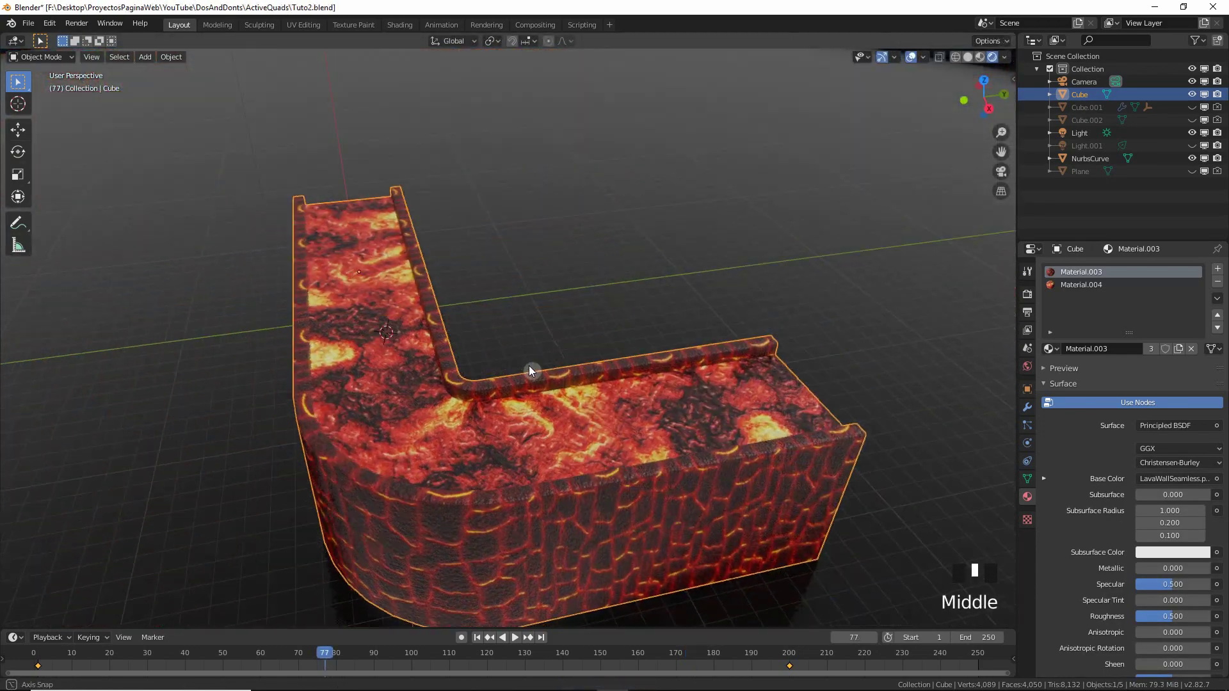
# Step: Play the lava animation from its first frame to check the flow along the whole track
pyautogui.moveTo(529, 366); pyautogui.dragTo(513, 378, button='middle')
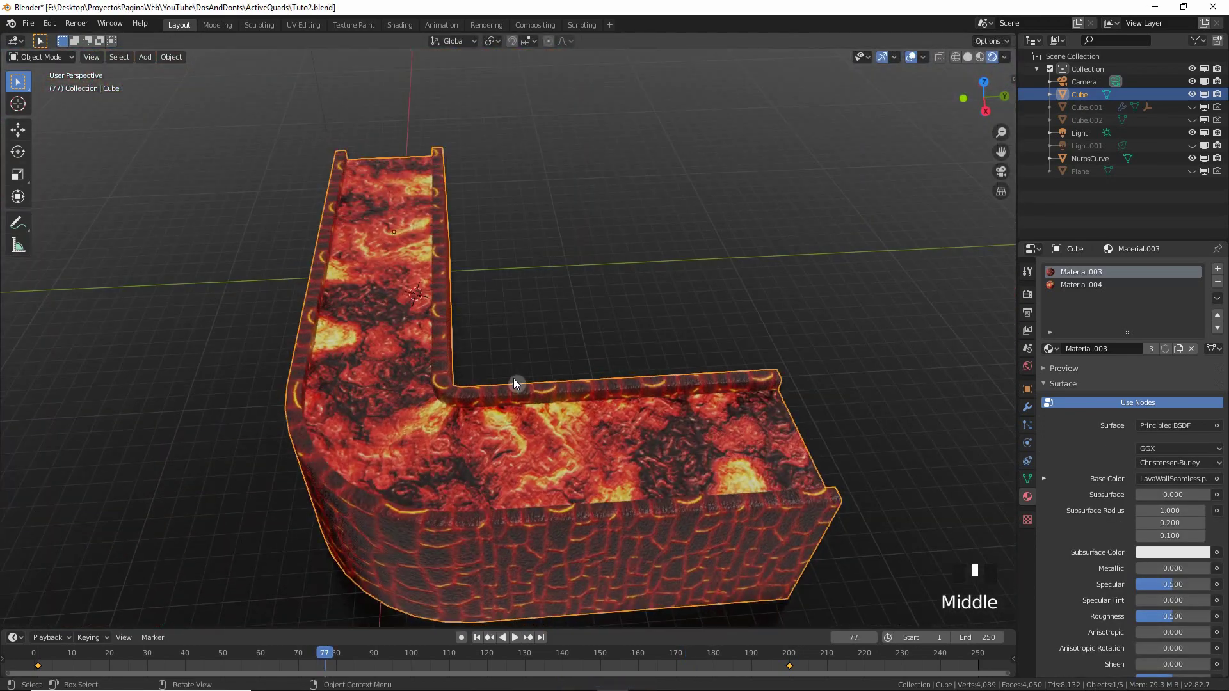
pyautogui.hotkey('shift', 'space')
pyautogui.hotkey('shift', 'space')
pyautogui.hotkey('shift', 'Left')
pyautogui.hotkey('shift', 'space')
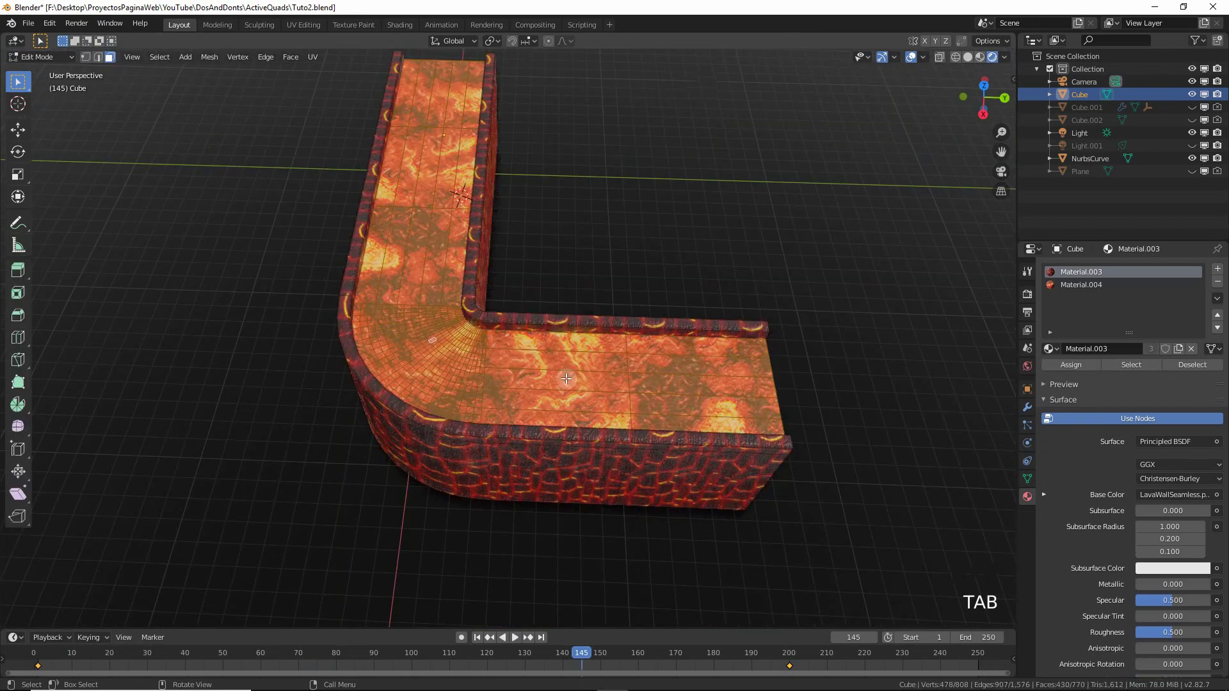
# Step: In Edit Mode, circle-select the lava faces on both straight sections of the track
pyautogui.click(567, 366)
pyautogui.press('c')
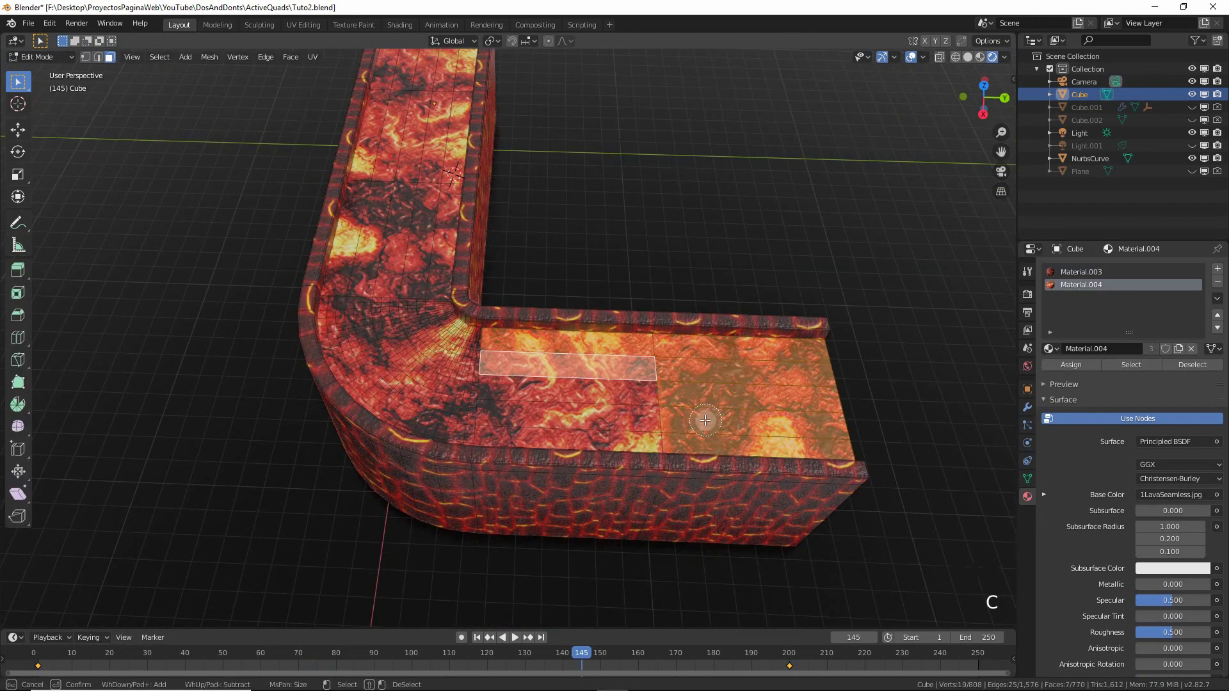
pyautogui.moveTo(705, 420); pyautogui.dragTo(551, 409)
pyautogui.moveTo(430, 233)
pyautogui.mouseDown()
pyautogui.moveTo(393, 235)
pyautogui.moveTo(447, 118)
pyautogui.moveTo(409, 73)
pyautogui.mouseUp()
pyautogui.rightClick(417, 118)
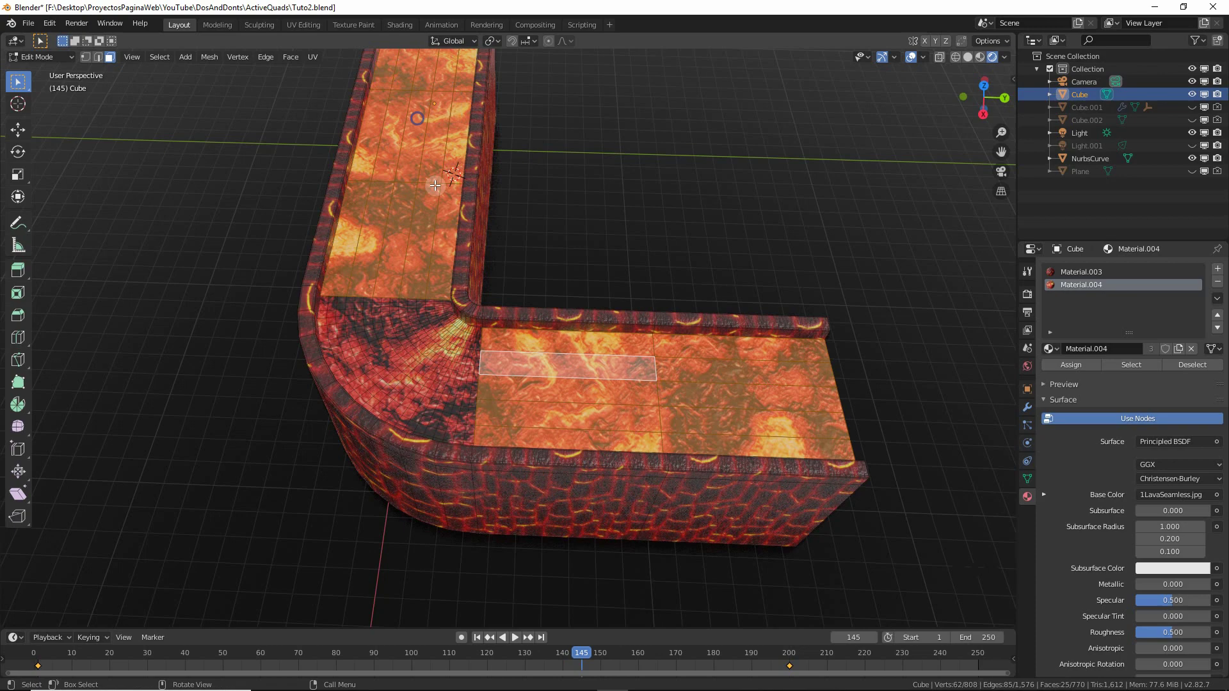
# Step: Try subdividing the selected straight-section lava faces with 3 cuts
pyautogui.scroll(-3, 434, 186)
pyautogui.keyDown('shift'); pyautogui.moveTo(435, 186); pyautogui.dragTo(457, 243, button='middle'); pyautogui.keyUp('shift')
pyautogui.scroll(3, 510, 375)
pyautogui.moveTo(496, 410); pyautogui.dragTo(533, 407, button='middle')
pyautogui.press('space')
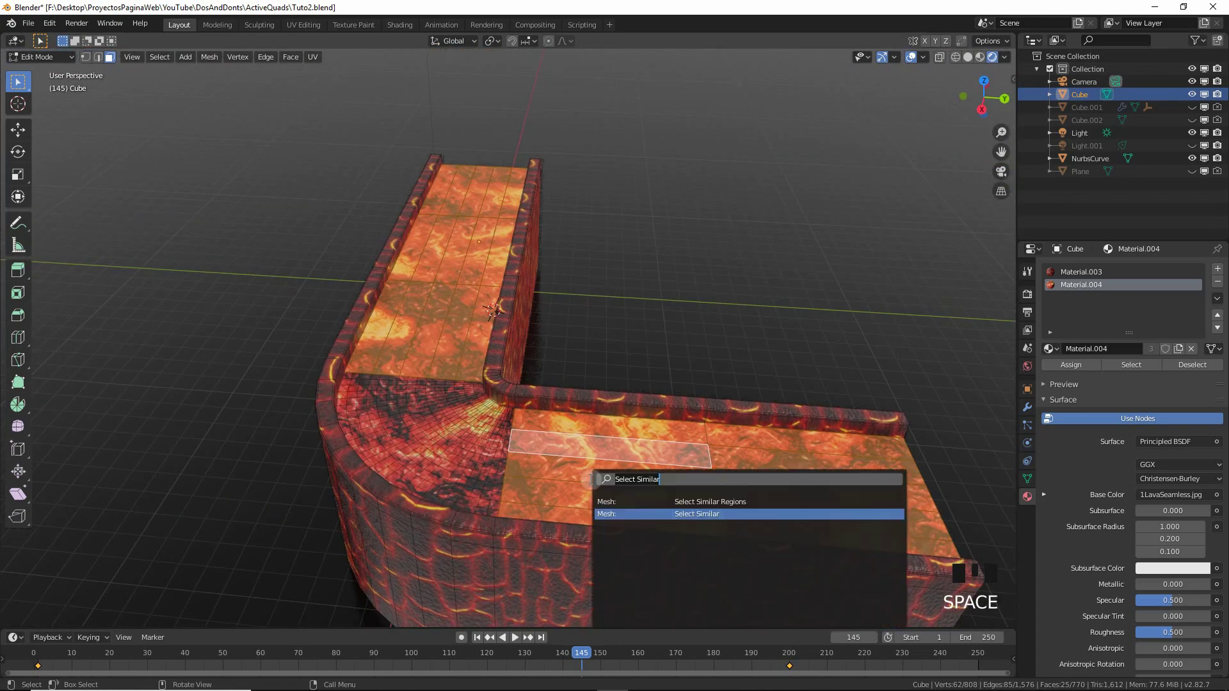
pyautogui.write('subd')
pyautogui.press('Down')
pyautogui.press('Down')
pyautogui.press('Down')
pyautogui.press('Return')
pyautogui.click(210, 530)
pyautogui.click(210, 530)
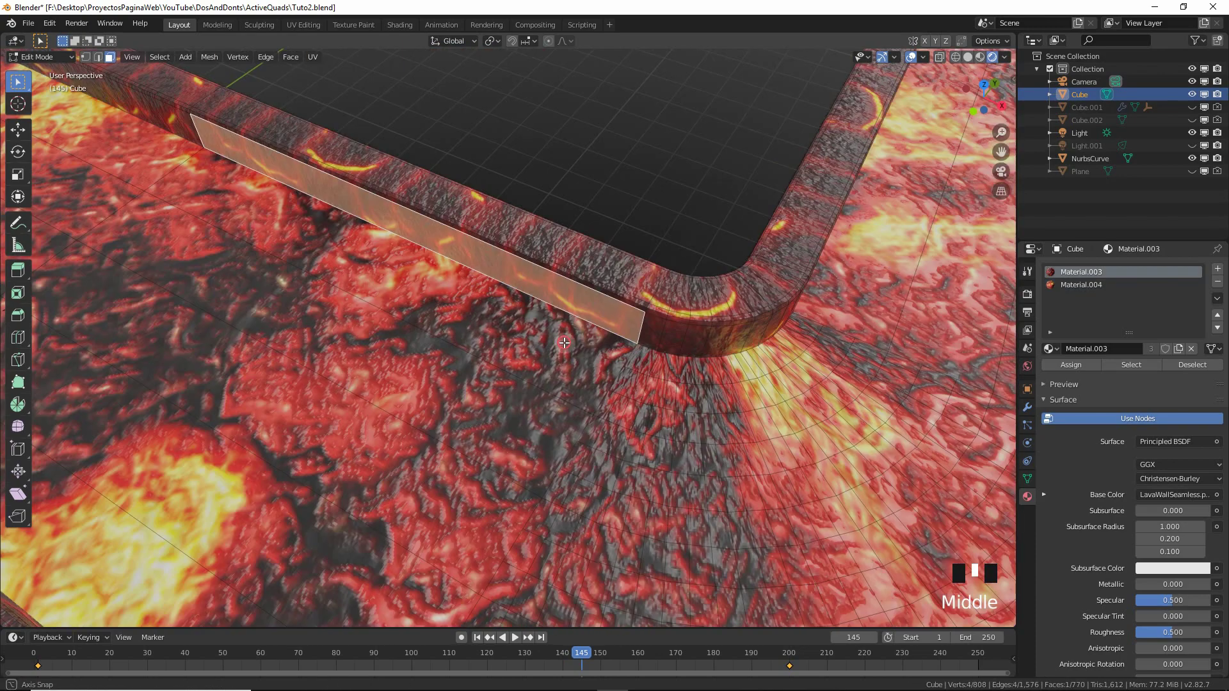
# Step: Knife-cut the lava faces across the first straight section, just before the bend
pyautogui.click(570, 347)
pyautogui.press('k')
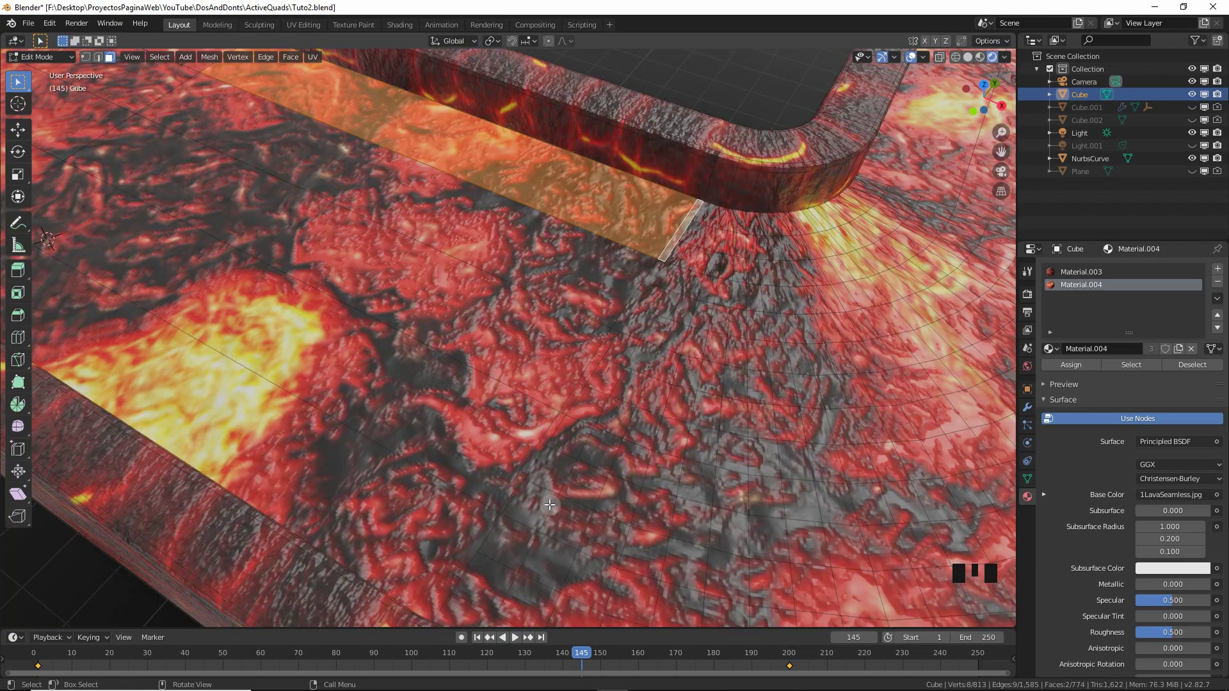
pyautogui.moveTo(547, 502); pyautogui.dragTo(484, 517, button='middle')
pyautogui.keyDown('shift'); pyautogui.moveTo(373, 512); pyautogui.dragTo(452, 463, button='middle'); pyautogui.keyUp('shift')
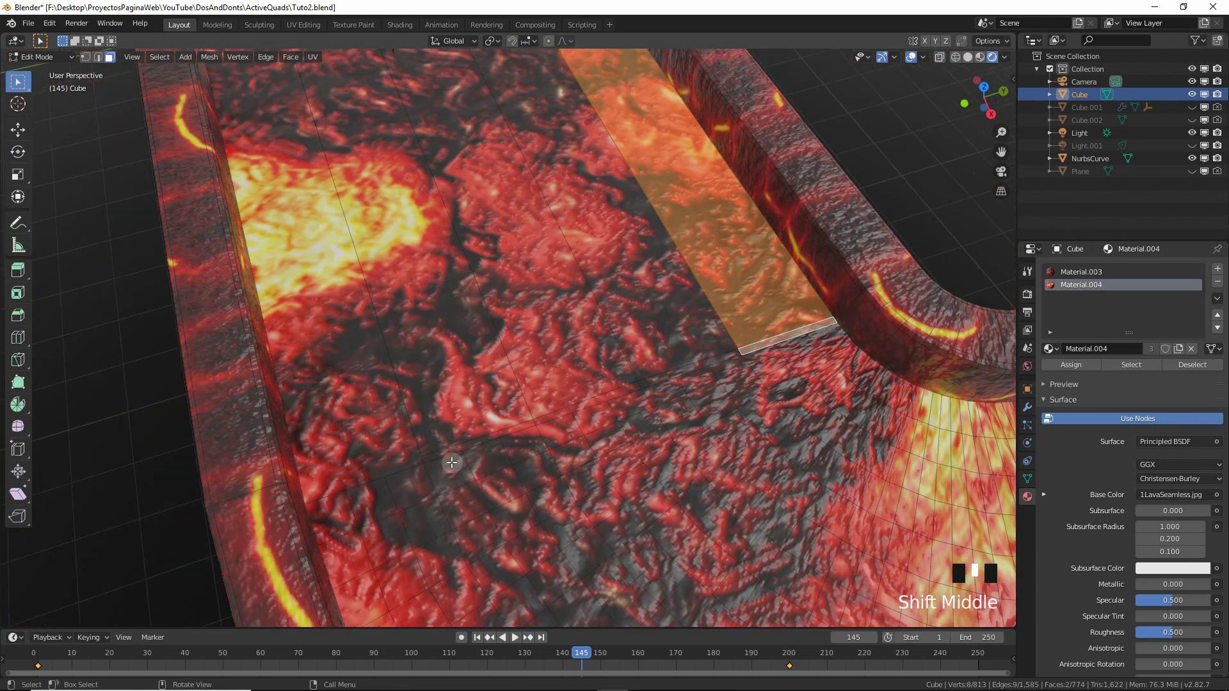
pyautogui.press('k')
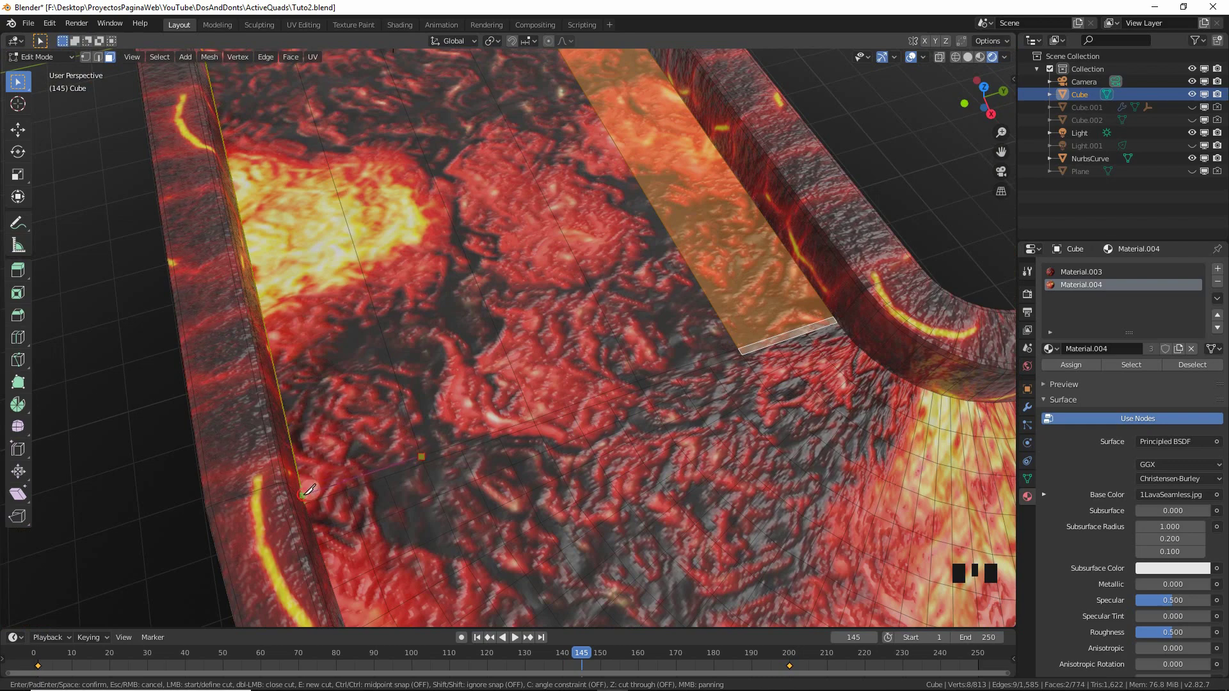
pyautogui.press('Return')
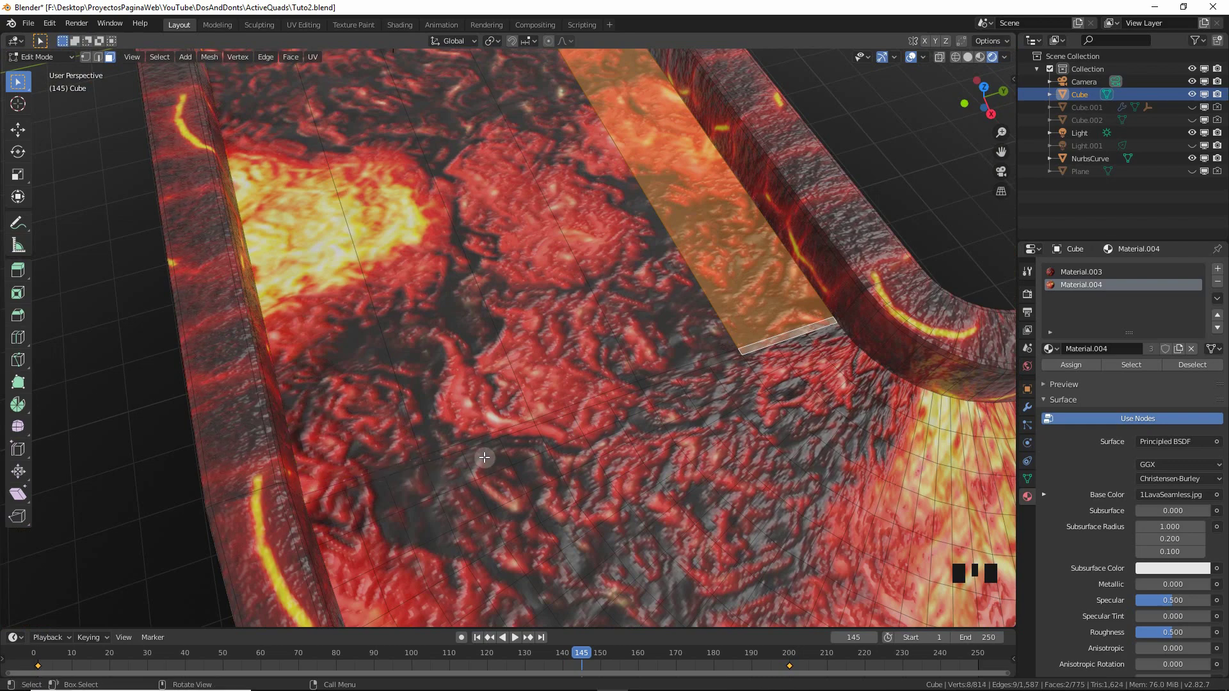
# Step: Knife-cut the lava faces across the other straight section, close to its border with the bend
pyautogui.moveTo(484, 456); pyautogui.dragTo(477, 329, button='middle')
pyautogui.scroll(-2, 506, 416)
pyautogui.scroll(2, 524, 318)
pyautogui.press('k')
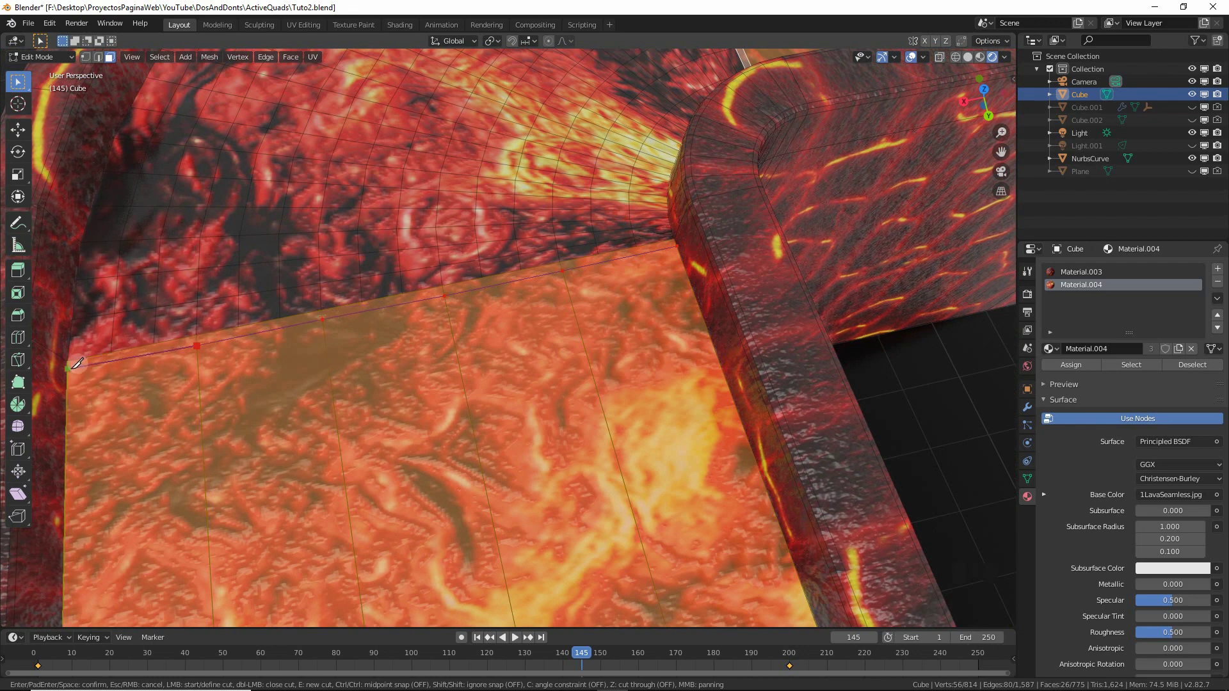
pyautogui.press('Return')
# Step: Subdivide the selected straight-section lava faces and increase the number of cuts
pyautogui.scroll(-4, 76, 363)
pyautogui.press('space')
pyautogui.write('Subdivide')
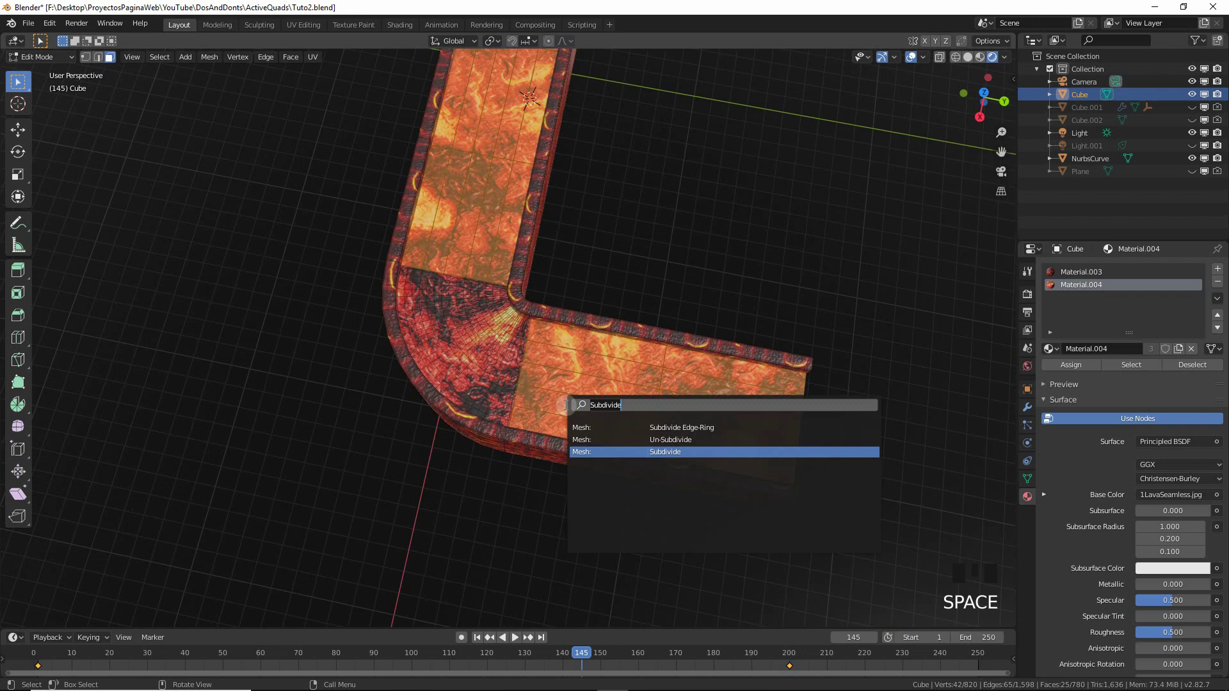
pyautogui.press('Return')
pyautogui.scroll(-2, 596, 333)
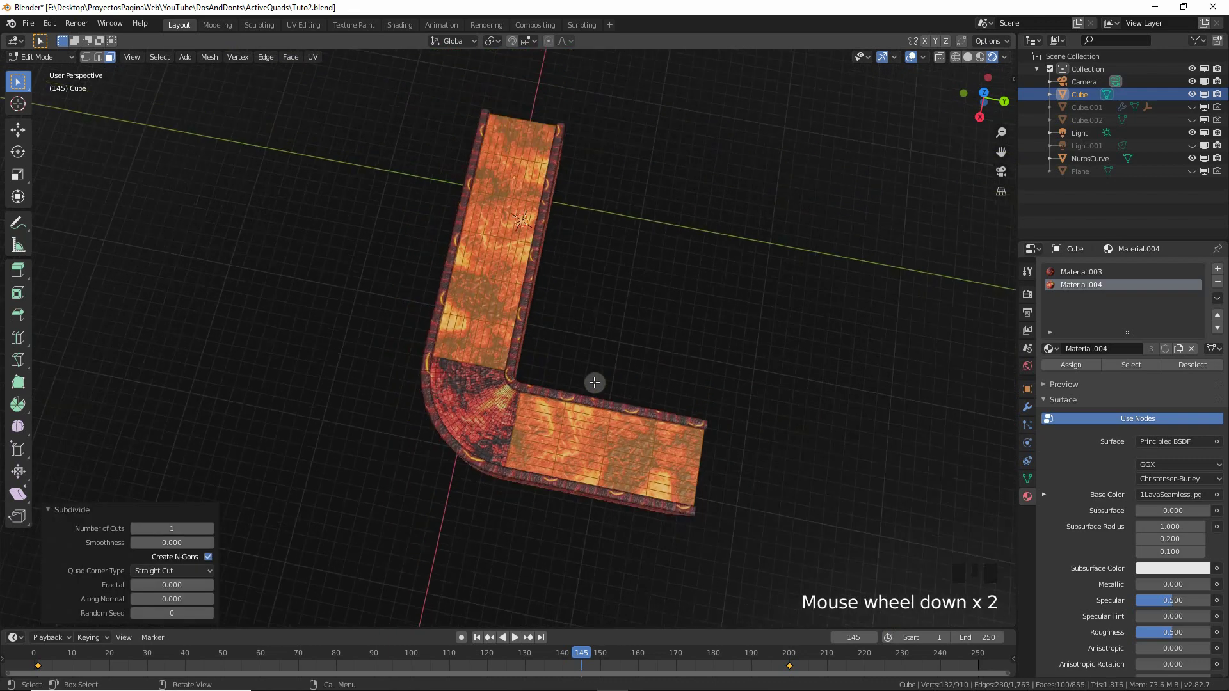
pyautogui.moveTo(185, 529); pyautogui.dragTo(243, 530)
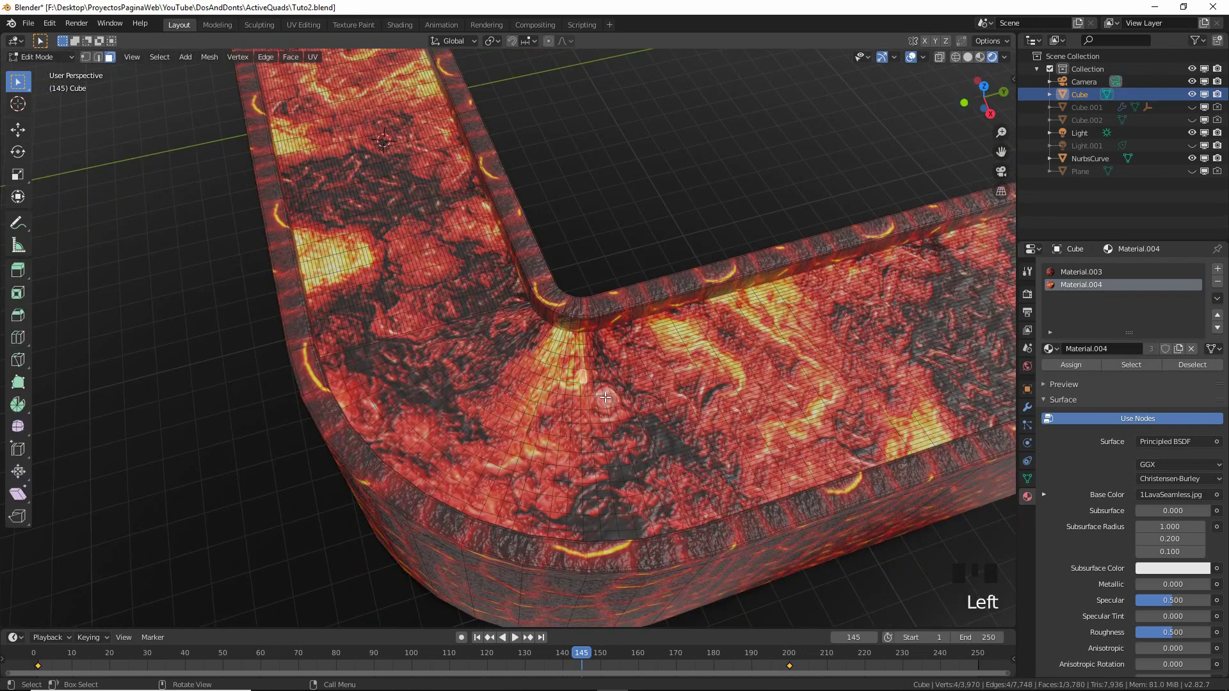
# Step: Select the entire lava surface from one of its faces using Select Similar with the Co-planar type
pyautogui.press('space')
pyautogui.write('select simi')
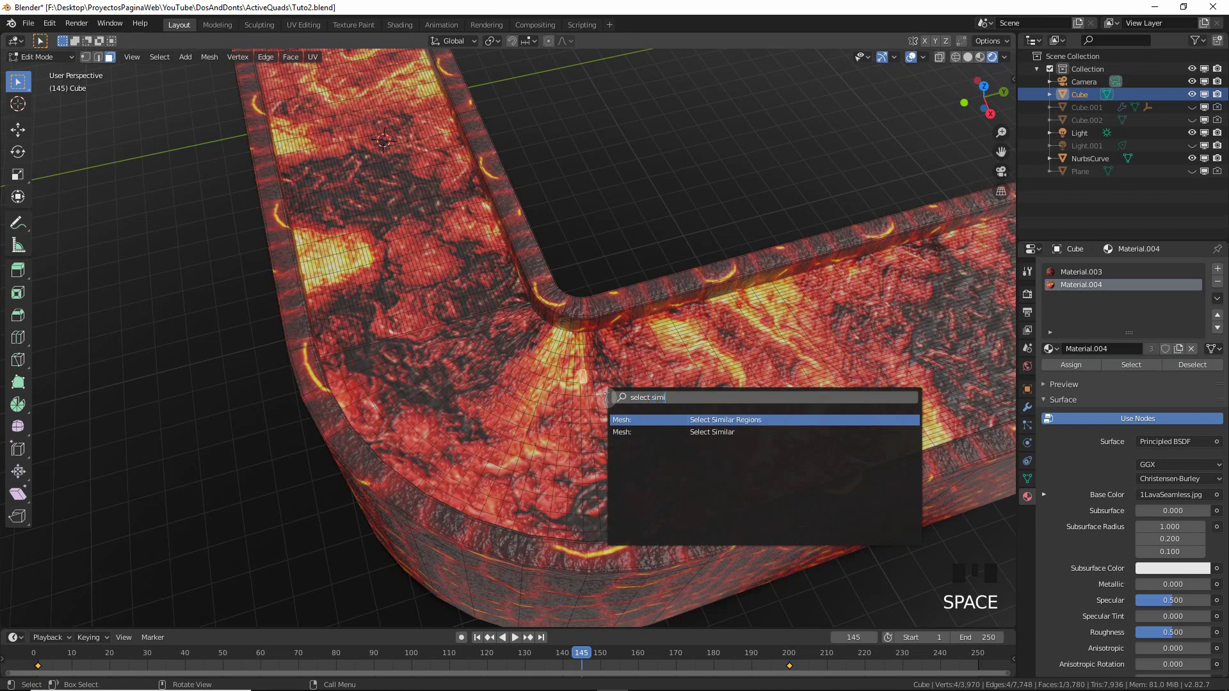
pyautogui.press('Down')
pyautogui.press('Return')
pyautogui.click(607, 401)
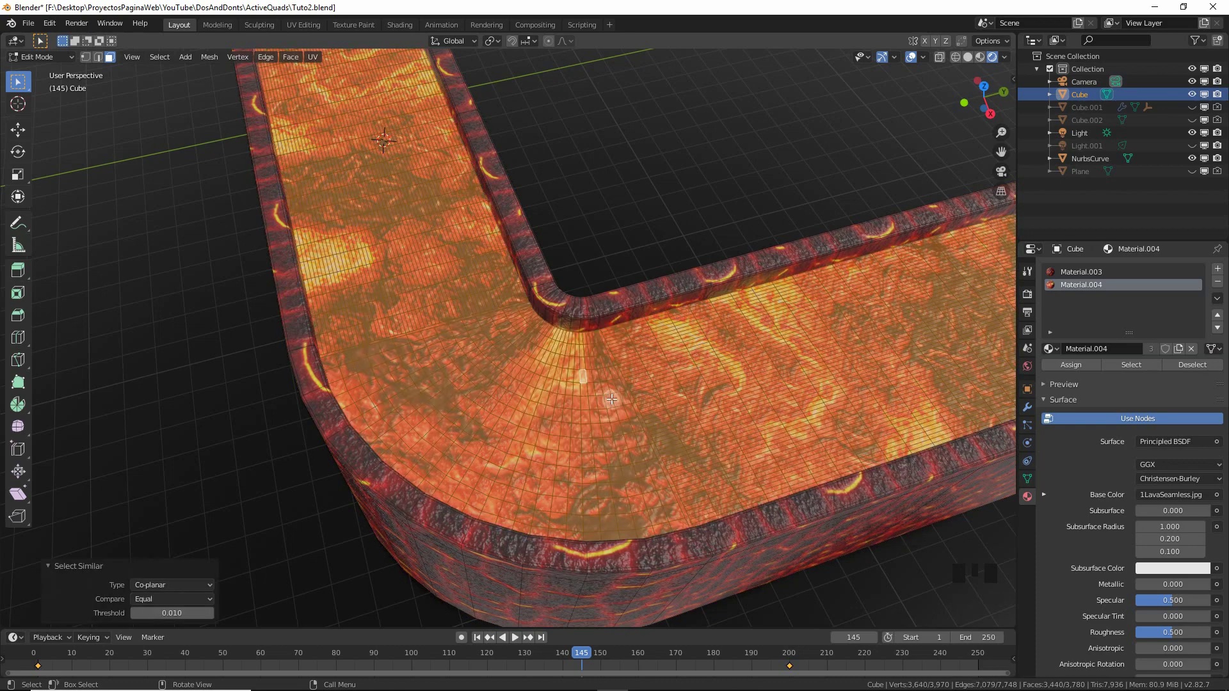
pyautogui.moveTo(607, 401); pyautogui.dragTo(735, 365, button='middle')
# Step: Create a vertex group from the selected lava surface, assign the faces to it and name it Lava
pyautogui.click(1027, 479)
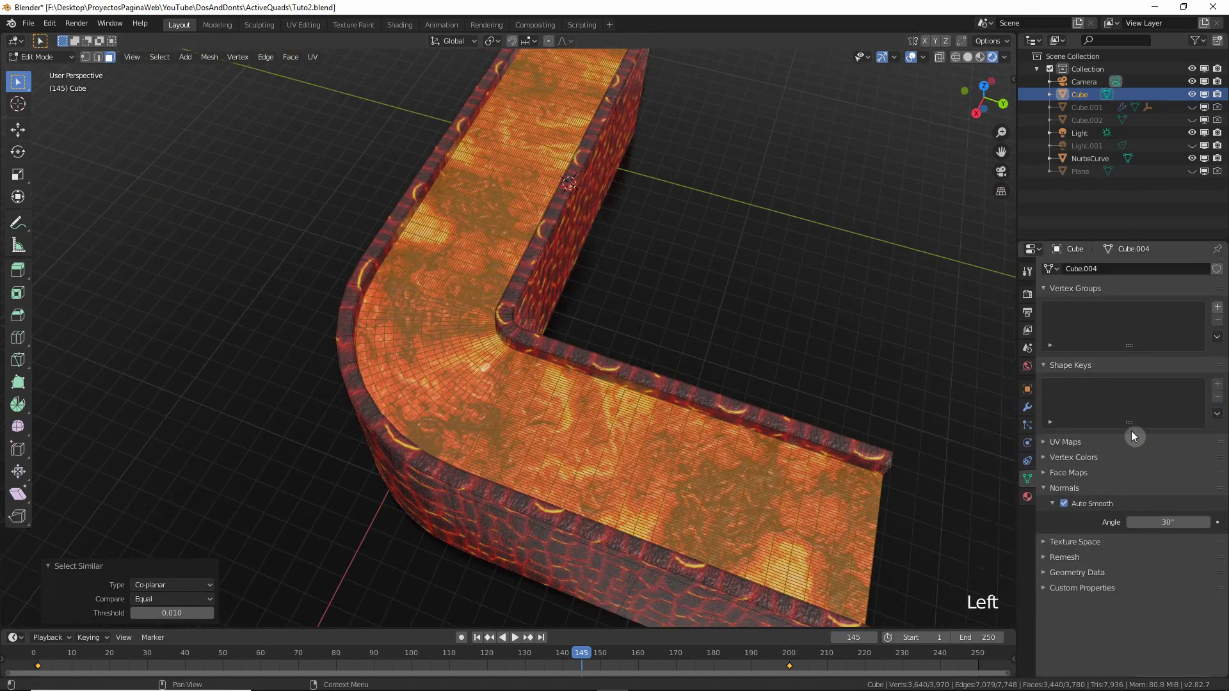
pyautogui.click(1218, 310)
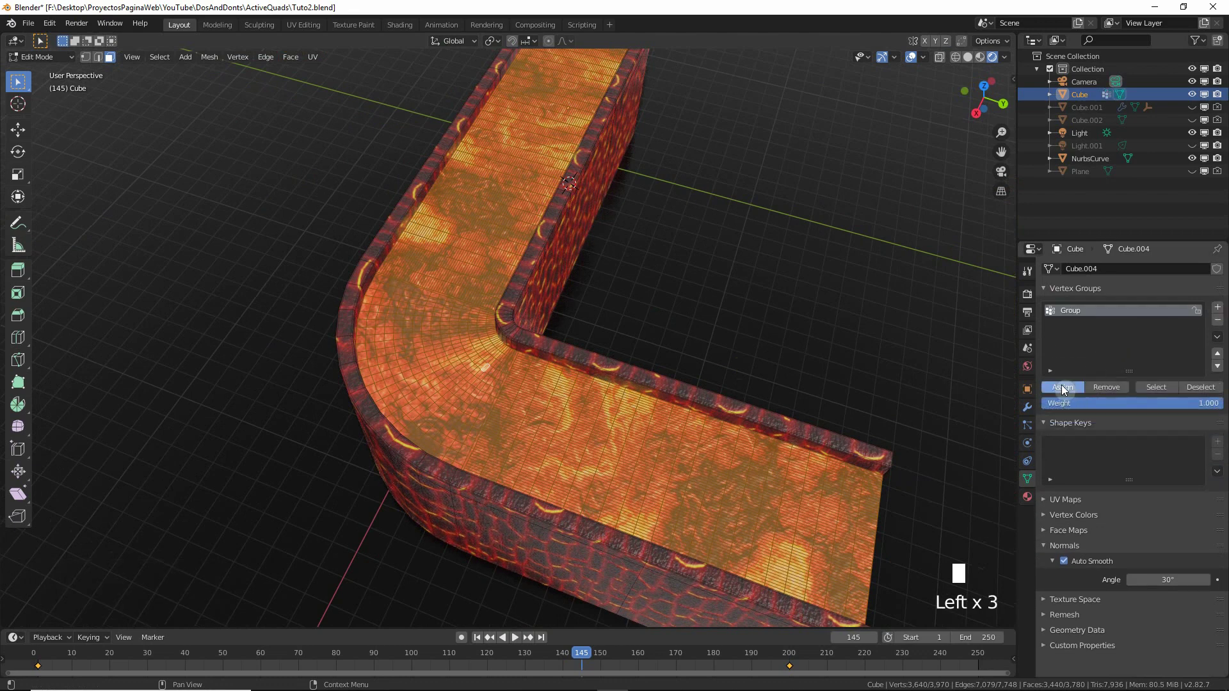
pyautogui.doubleClick(1083, 310)
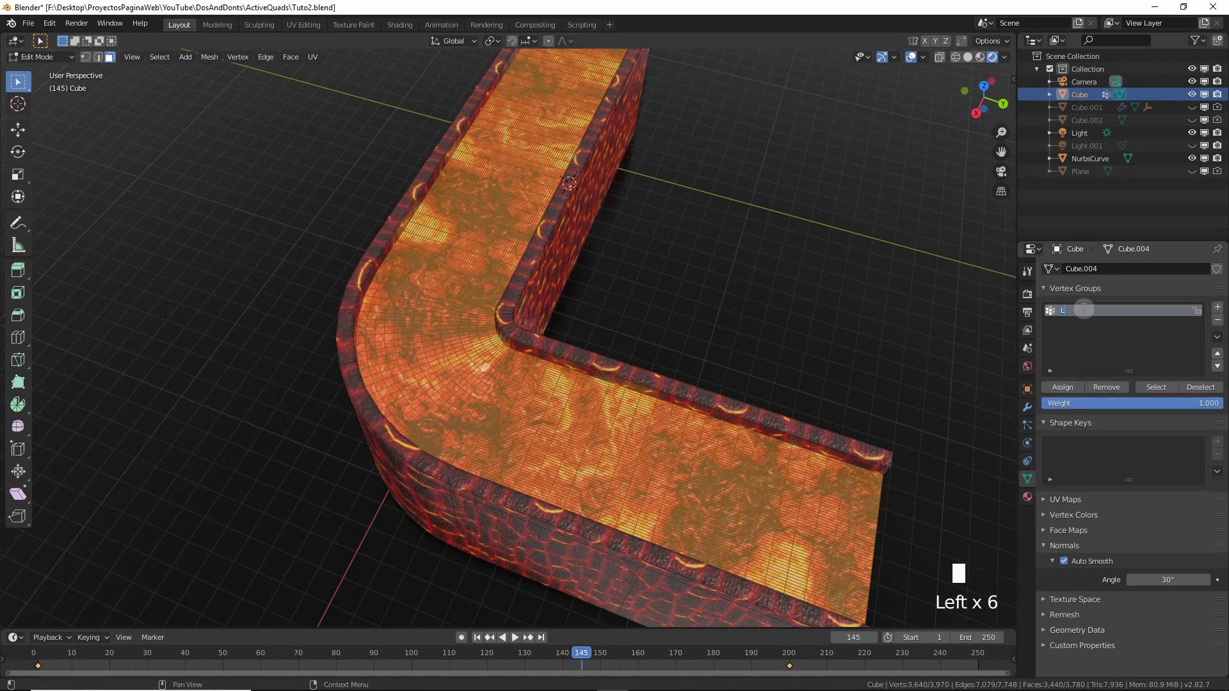
# Step: Add a Displace modifier with a new texture to the track and limit it to the Lava vertex group
pyautogui.click(1027, 407)
pyautogui.click(1096, 268)
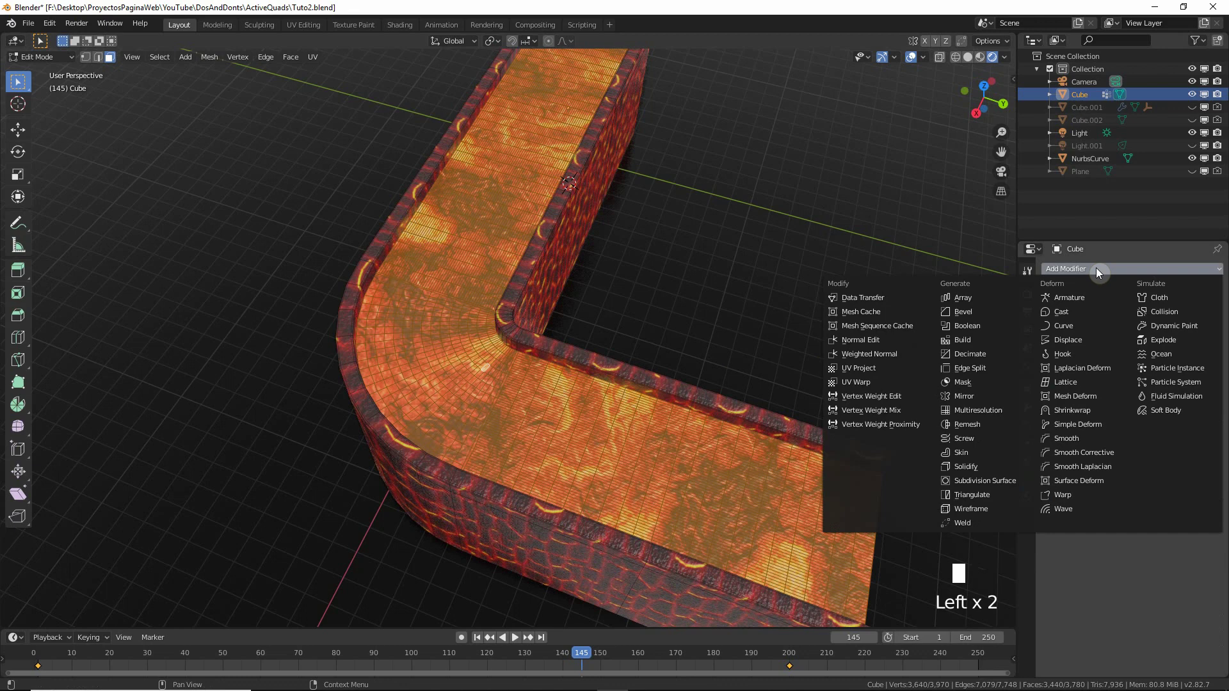
pyautogui.click(1078, 343)
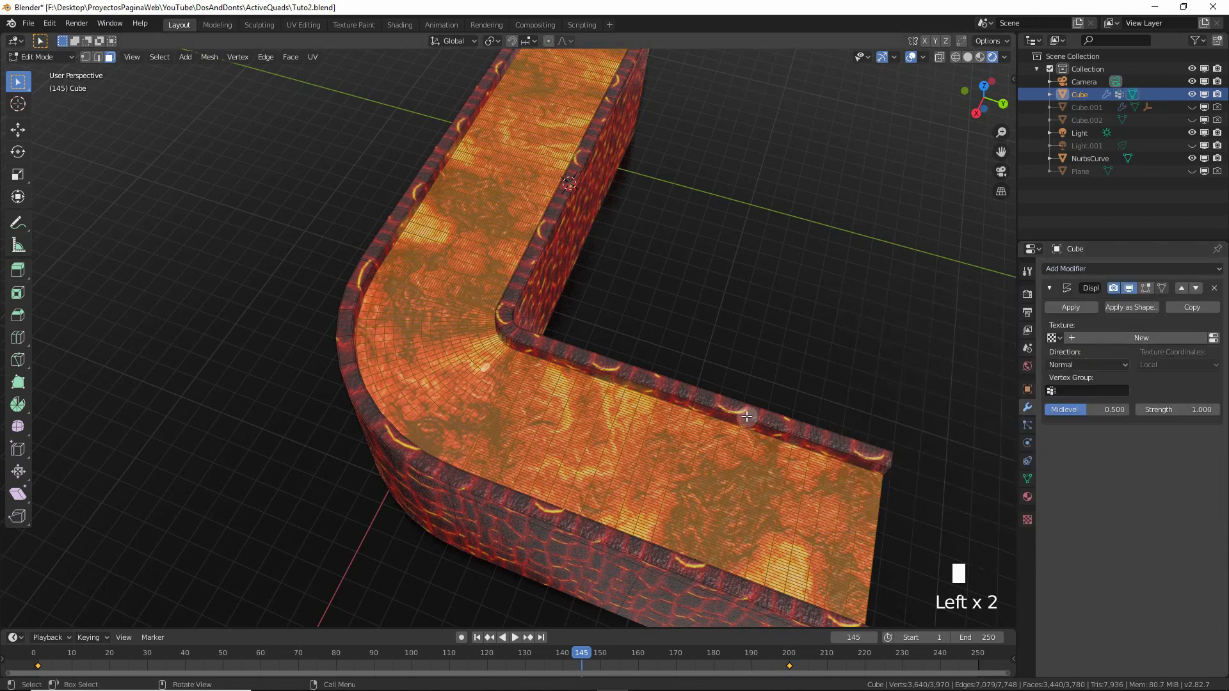
pyautogui.moveTo(793, 407); pyautogui.dragTo(704, 406, button='middle')
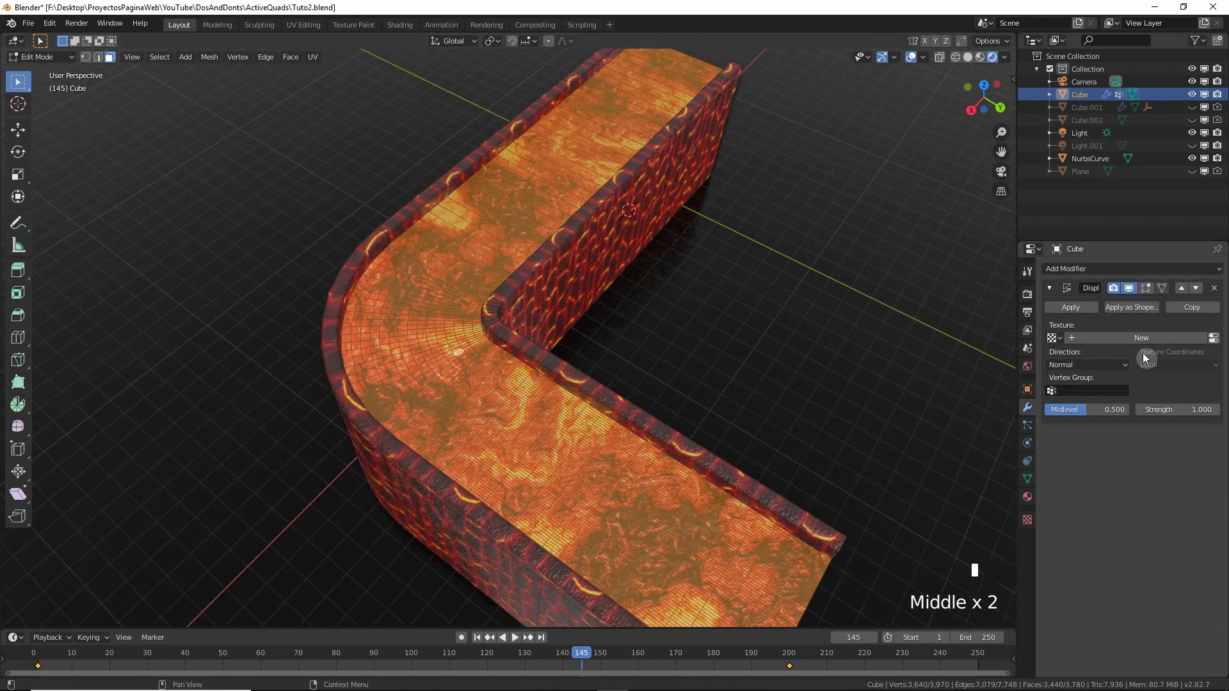
pyautogui.click(1100, 338)
pyautogui.click(1088, 390)
pyautogui.click(1072, 408)
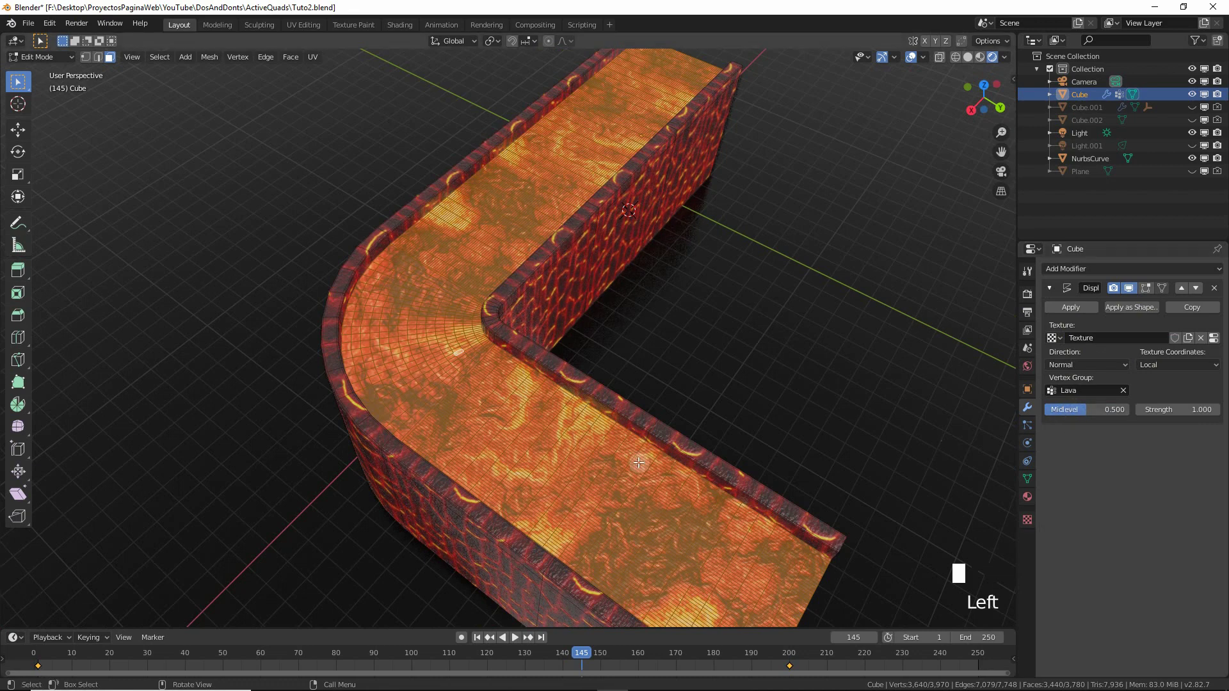
# Step: Set the displacement texture's type to Clouds and return to Object Mode
pyautogui.click(1026, 519)
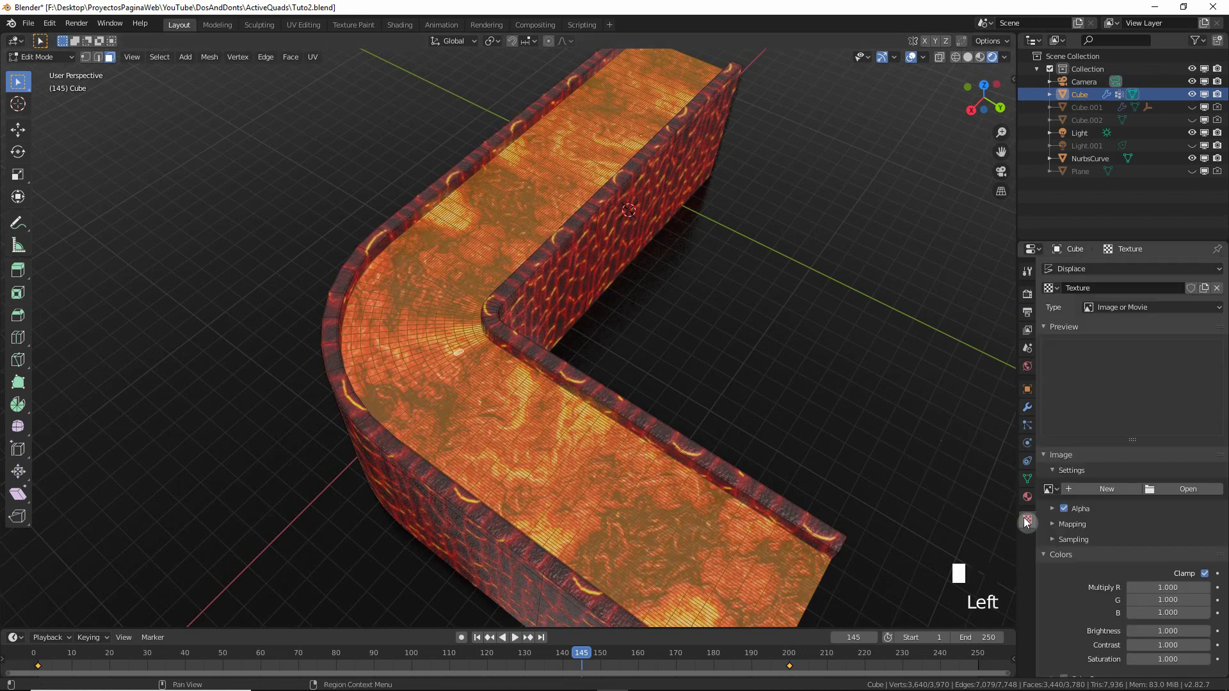
pyautogui.click(1117, 289)
pyautogui.click(1171, 307)
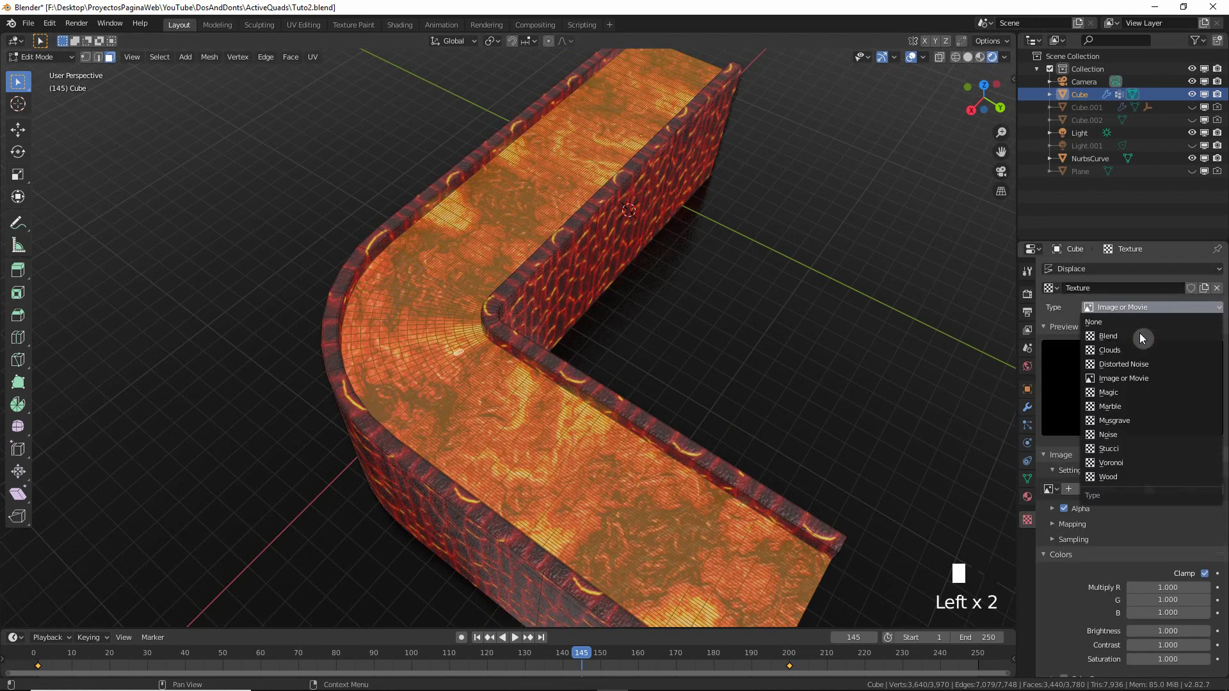
pyautogui.click(1122, 347)
pyautogui.press('Tab')
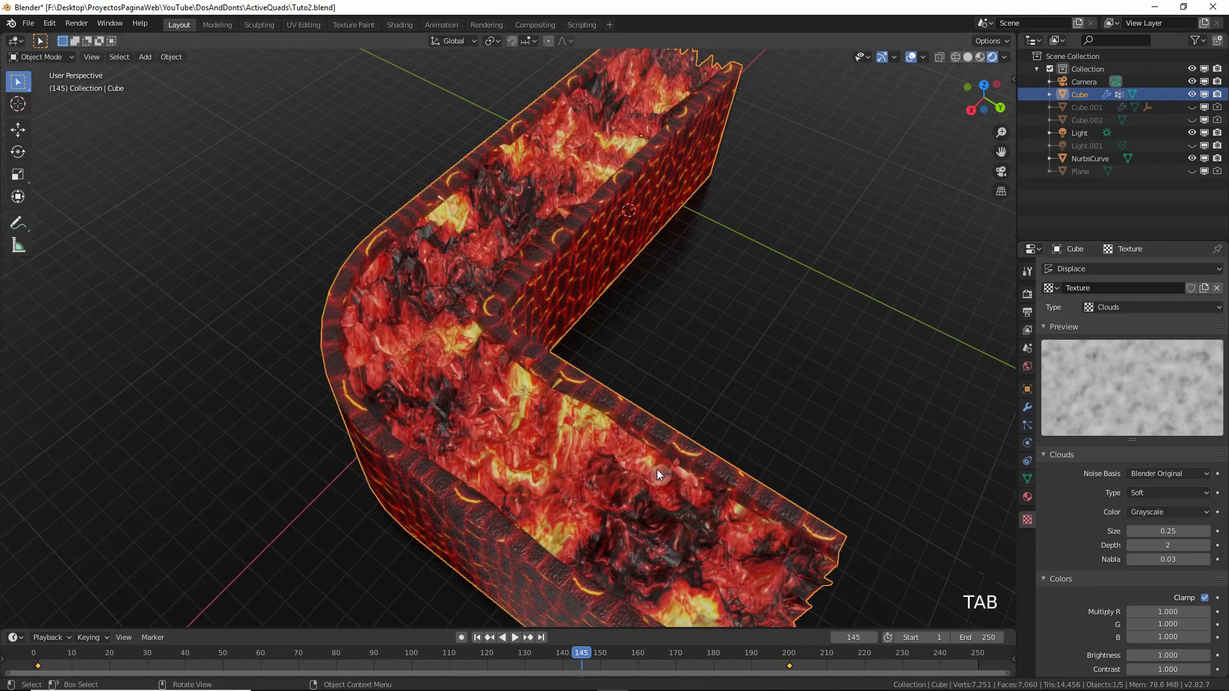
# Step: Try a size of 1.31 and a contrast of 0.340 for the Clouds texture
pyautogui.scroll(2, 640, 468)
pyautogui.moveTo(617, 466); pyautogui.dragTo(547, 427, button='middle')
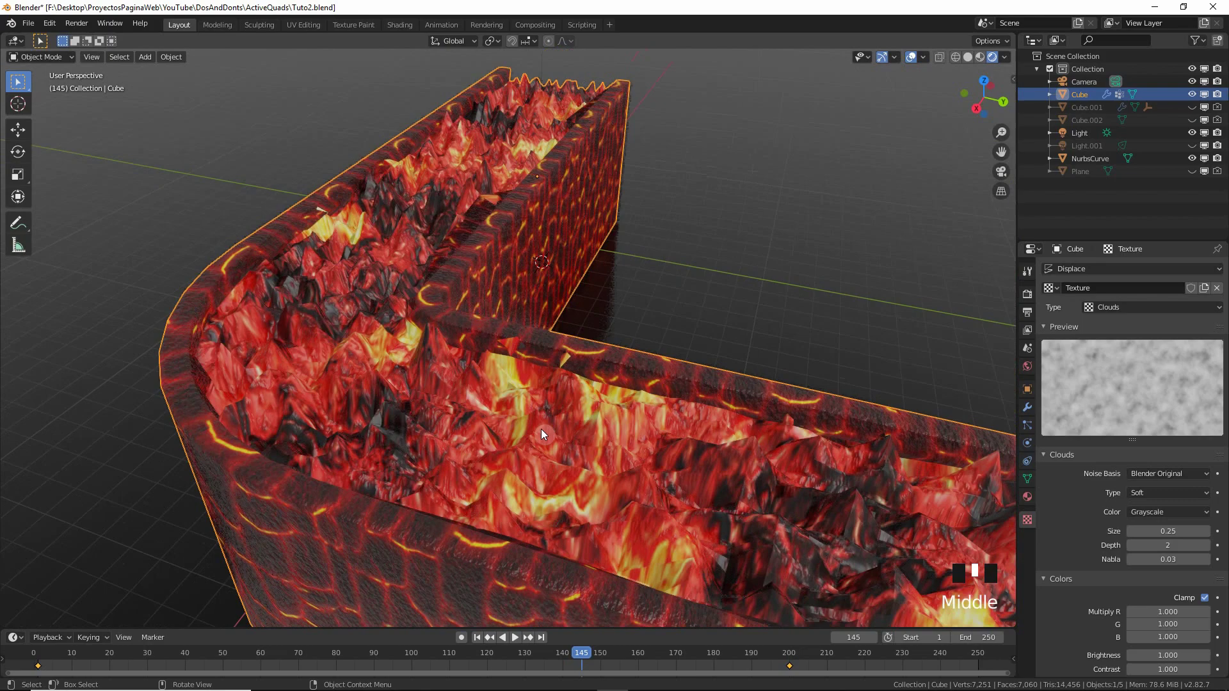
pyautogui.moveTo(1183, 530); pyautogui.dragTo(1173, 571)
pyautogui.scroll(-1, 1173, 571)
pyautogui.scroll(-2, 1173, 571)
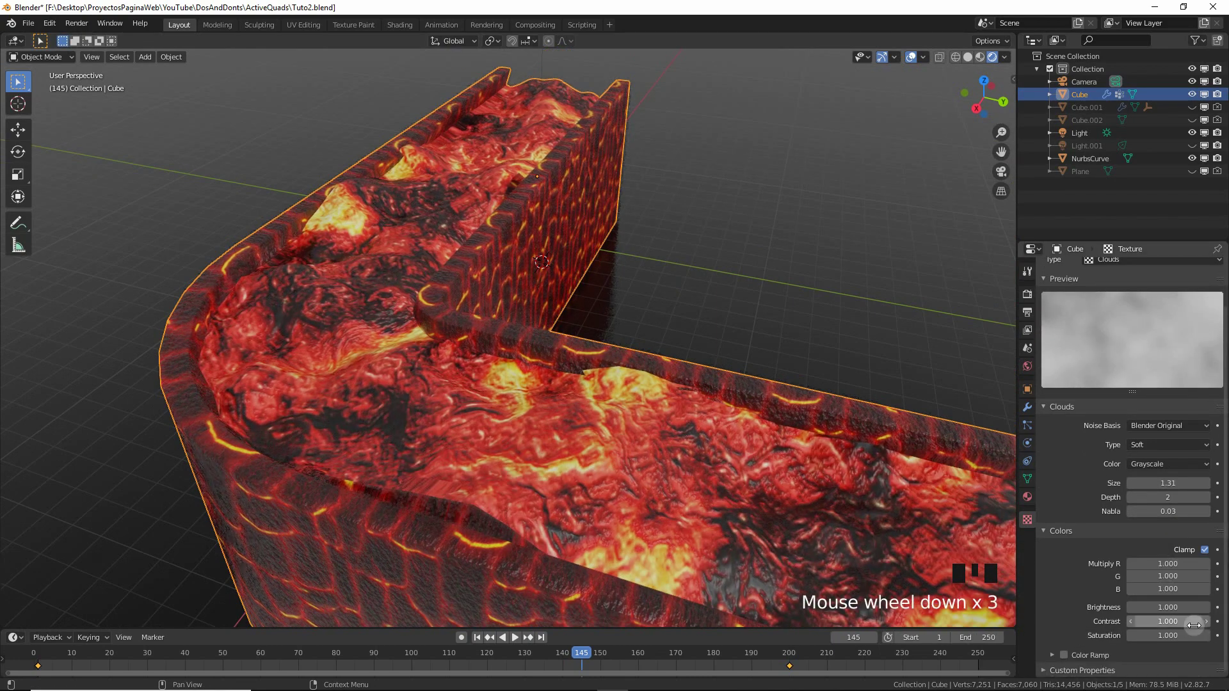
pyautogui.moveTo(1167, 621); pyautogui.dragTo(1130, 622)
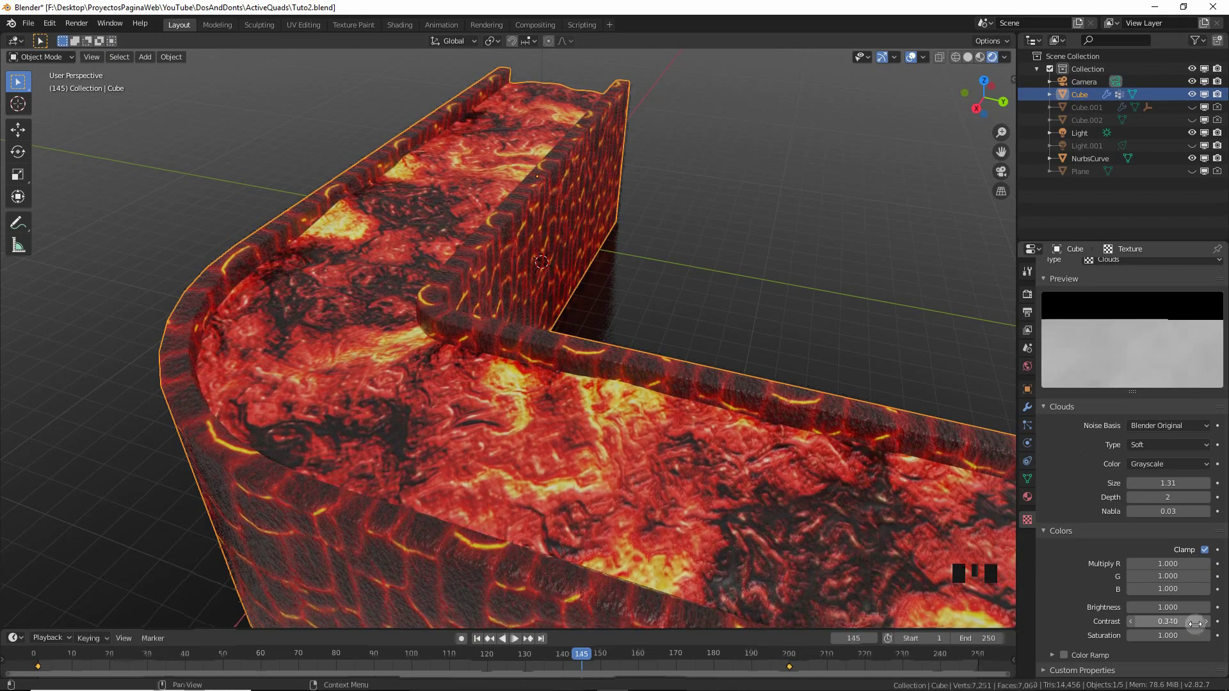
# Step: Set the Clouds texture's size to 0.27 and its contrast to 0.500
pyautogui.moveTo(627, 505); pyautogui.dragTo(583, 475, button='middle')
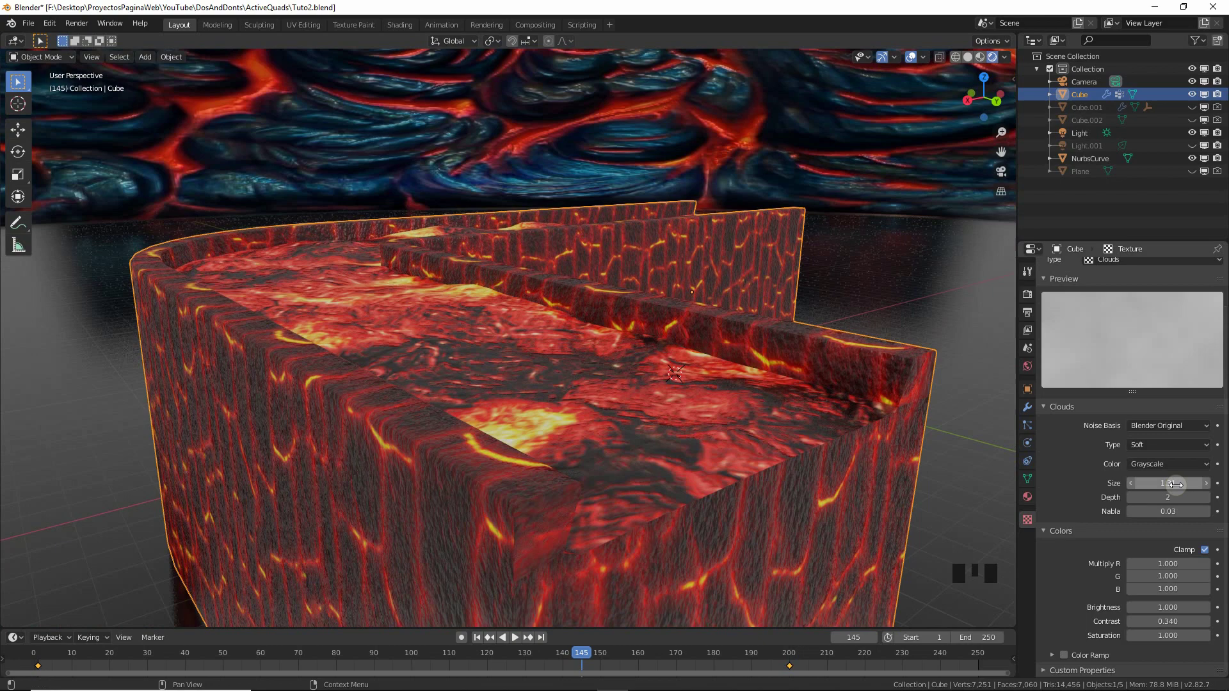
pyautogui.moveTo(1175, 485); pyautogui.dragTo(1136, 484)
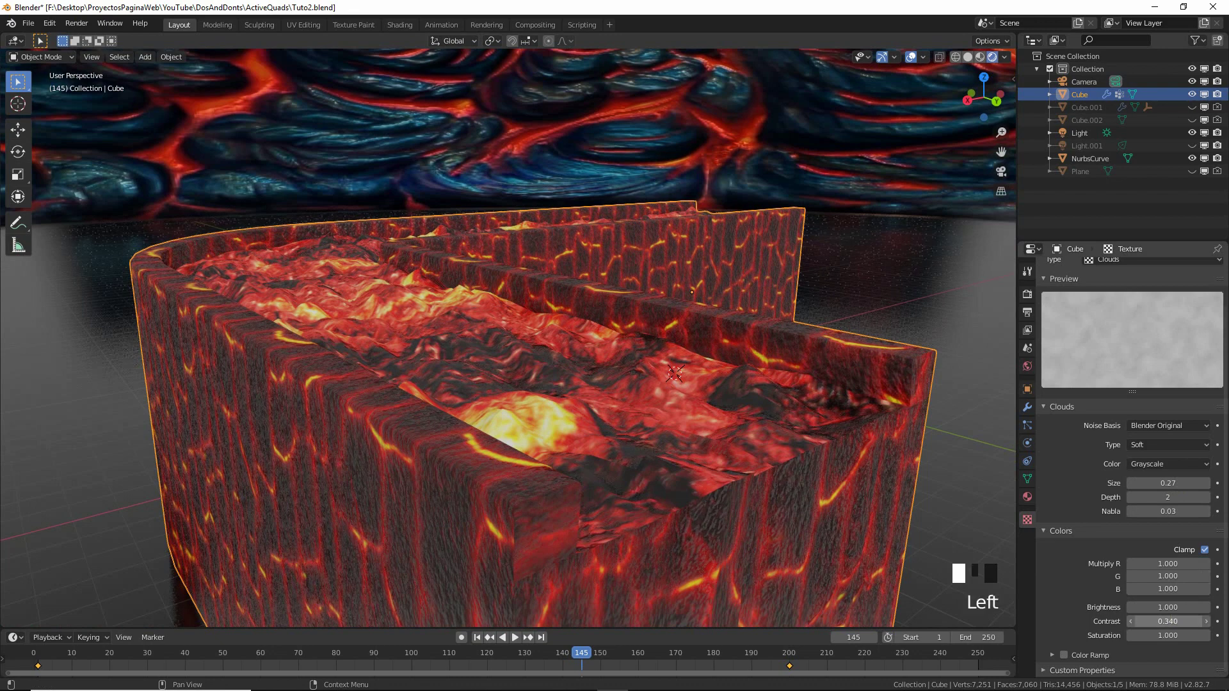
pyautogui.moveTo(1168, 622)
pyautogui.mouseDown()
pyautogui.moveTo(1155, 621)
pyautogui.moveTo(1190, 622)
pyautogui.mouseUp()
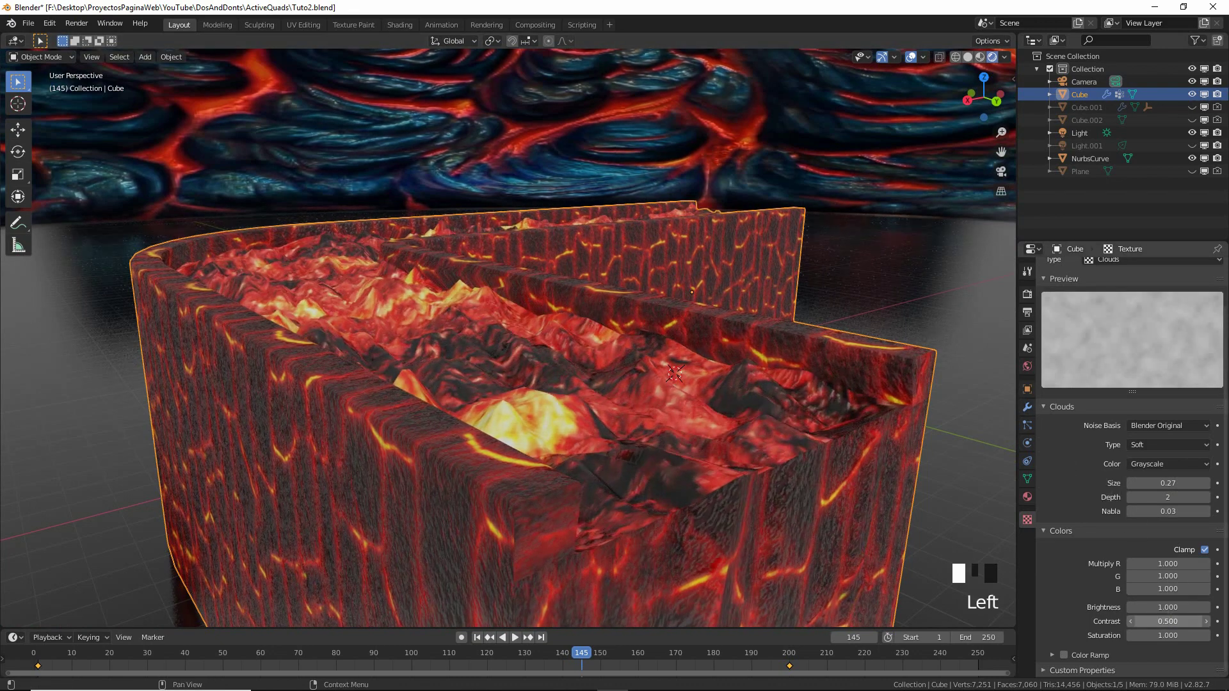
# Step: Set the Displace modifier's strength to 0.800
pyautogui.click(1027, 408)
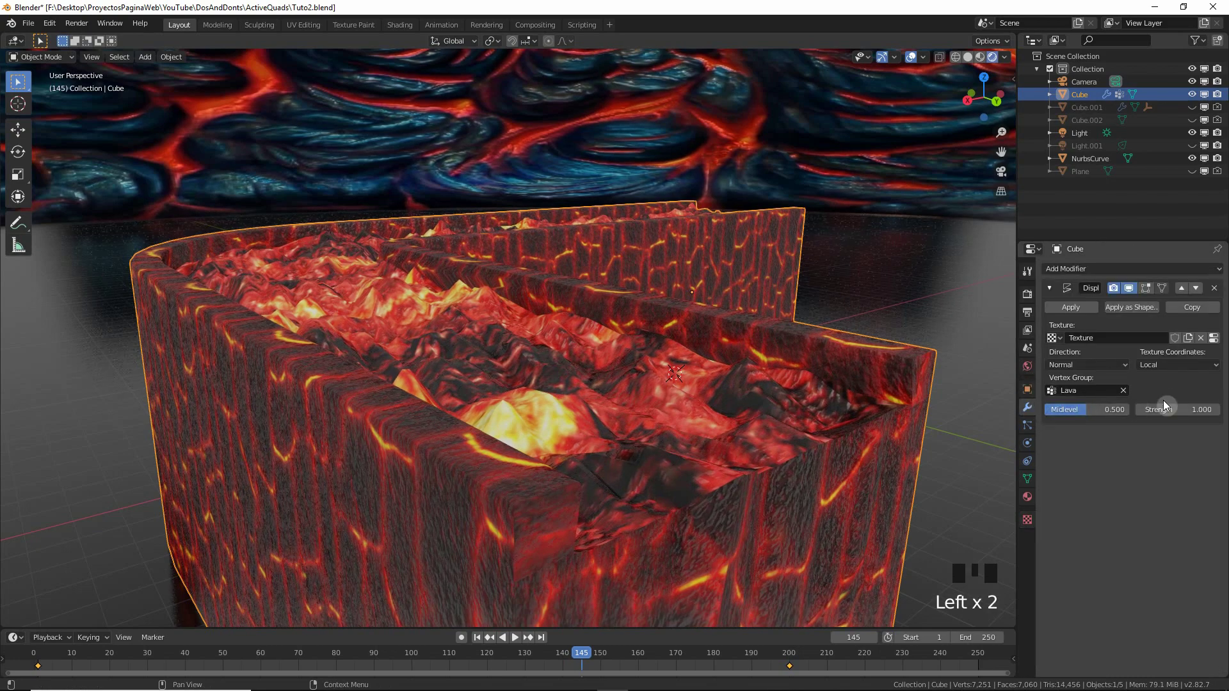
pyautogui.moveTo(1162, 408); pyautogui.dragTo(1195, 409)
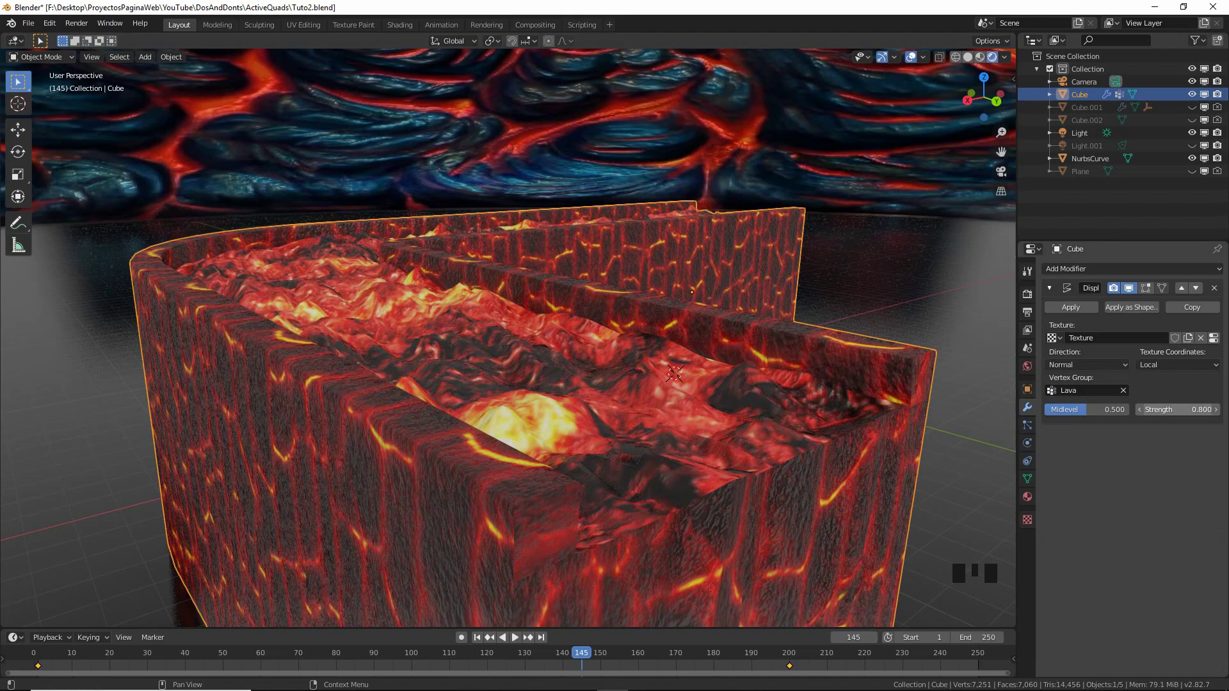